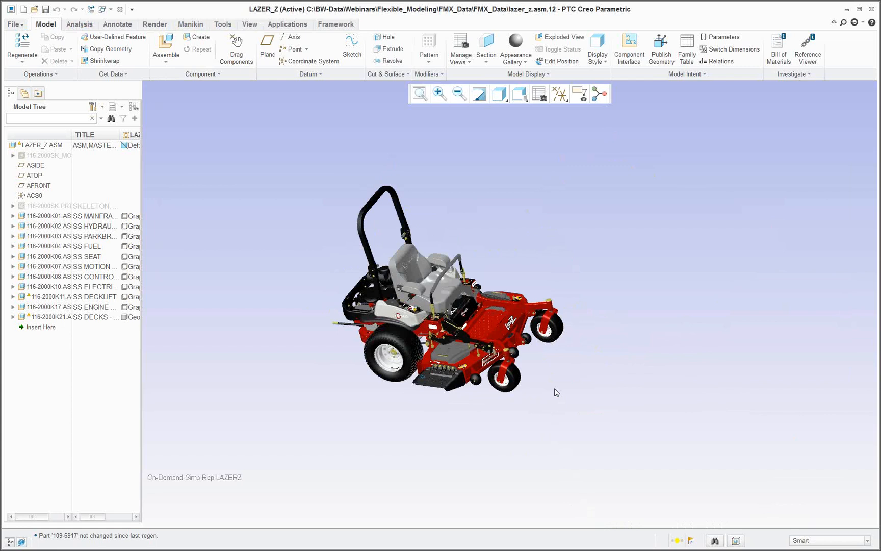
# Open the discharge chute at the front of the mower deck as its own part from the mower assembly
pyautogui.moveTo(423, 313)
pyautogui.mouseDown(button='middle')
pyautogui.moveTo(459, 342)
pyautogui.moveTo(448, 321)
pyautogui.mouseUp(button='middle')
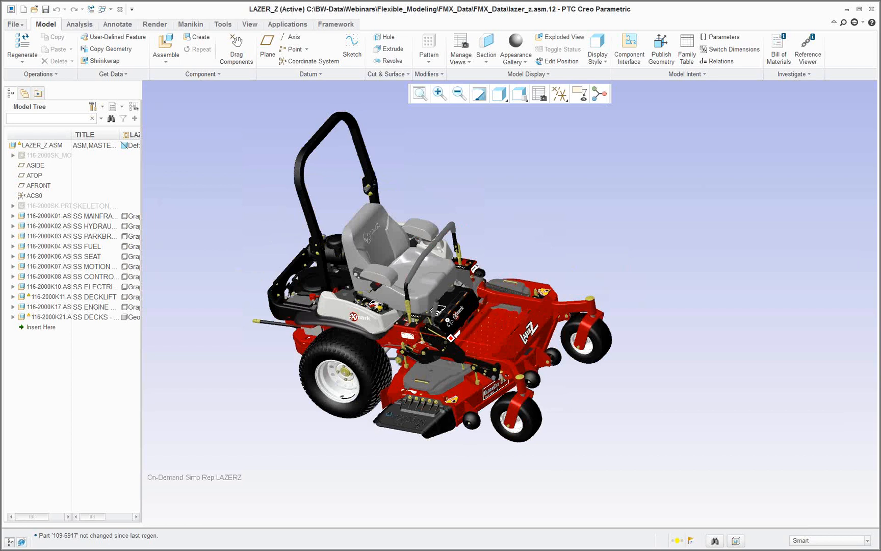
pyautogui.scroll(-2, 427, 345)
pyautogui.moveTo(427, 344); pyautogui.dragTo(477, 449, button='middle')
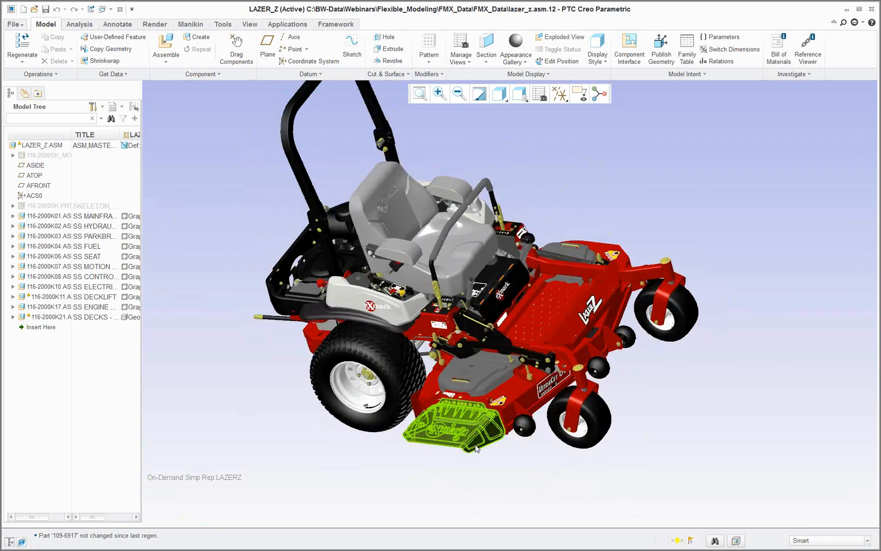
pyautogui.rightClick(477, 449)
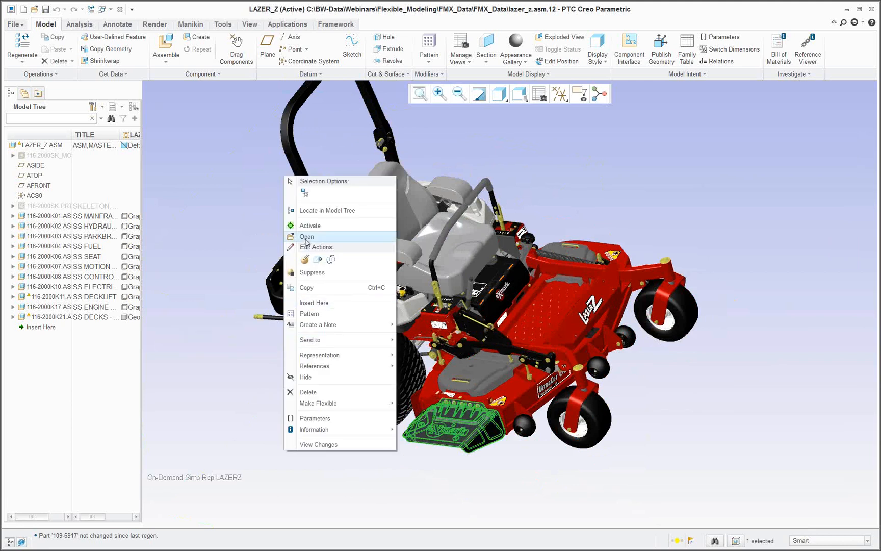
pyautogui.click(307, 237)
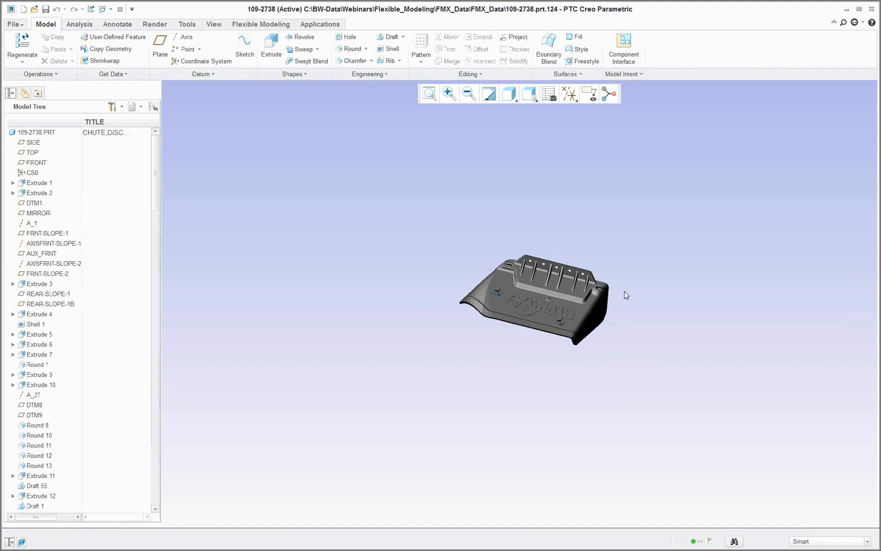
# Examine the discharge chute's ribs, raised logo and feature list, and bring up its Flexible Modeling tools
pyautogui.scroll(-3, 623, 291)
pyautogui.scroll(-2, 560, 296)
pyautogui.moveTo(512, 306); pyautogui.dragTo(533, 309, button='middle')
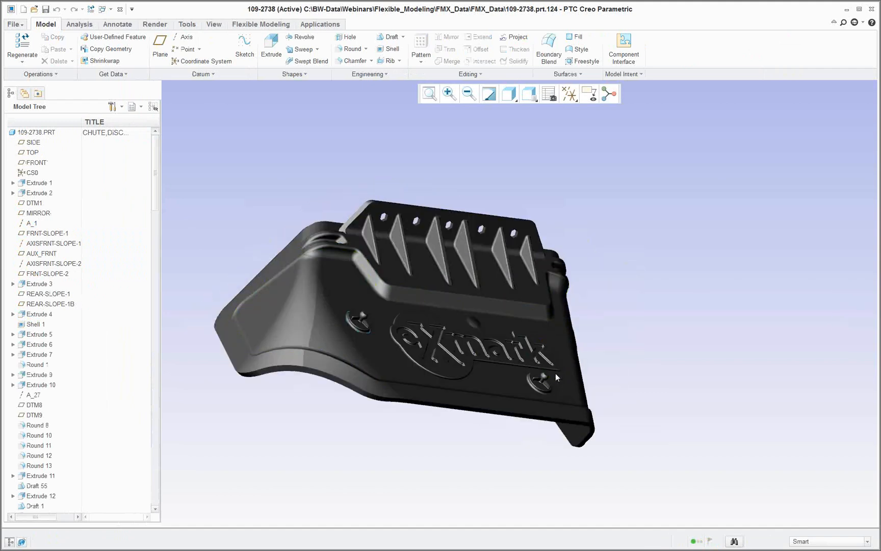
pyautogui.scroll(1, 572, 377)
pyautogui.scroll(-1, 517, 381)
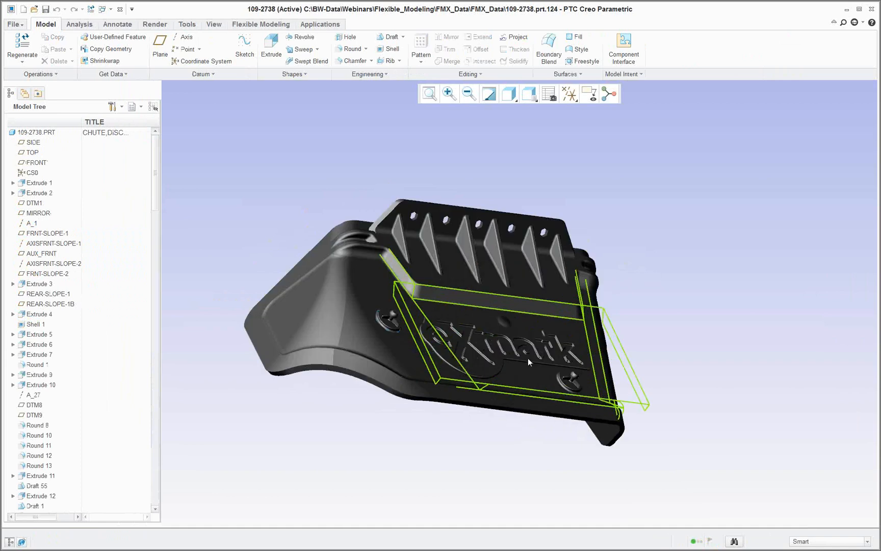
pyautogui.scroll(-2, 570, 358)
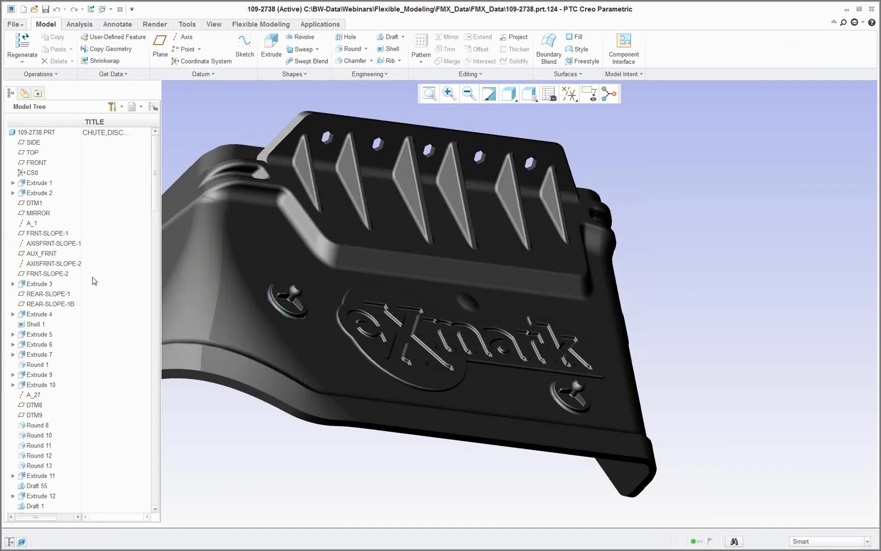
pyautogui.moveTo(154, 197)
pyautogui.mouseDown()
pyautogui.moveTo(153, 465)
pyautogui.moveTo(154, 198)
pyautogui.mouseUp()
pyautogui.click(263, 26)
pyautogui.click(358, 338)
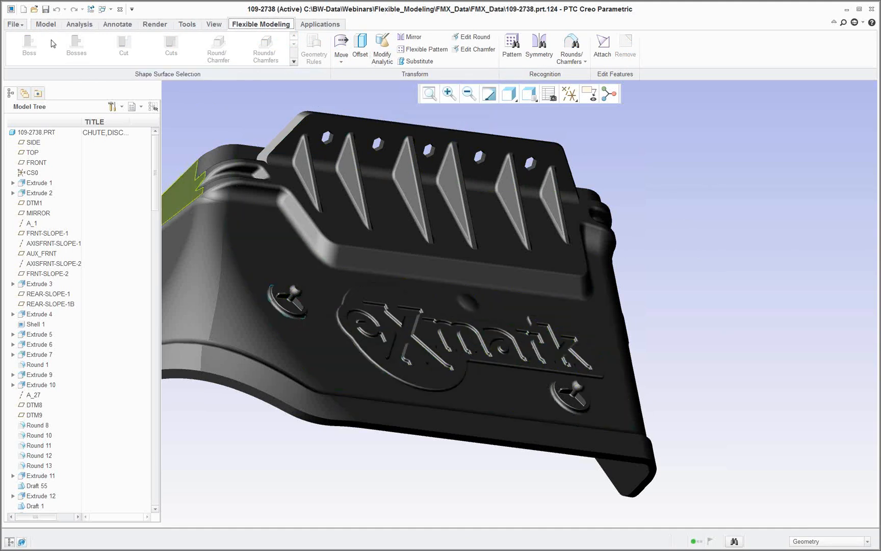
# Open the part geometry_rules_selection.prt from the Flexible_Modeling folder
pyautogui.click(34, 9)
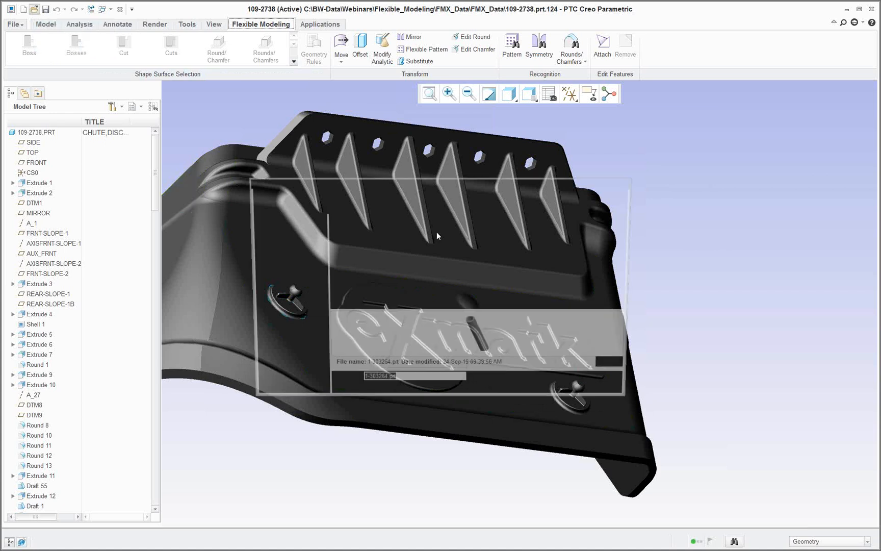
pyautogui.click(400, 195)
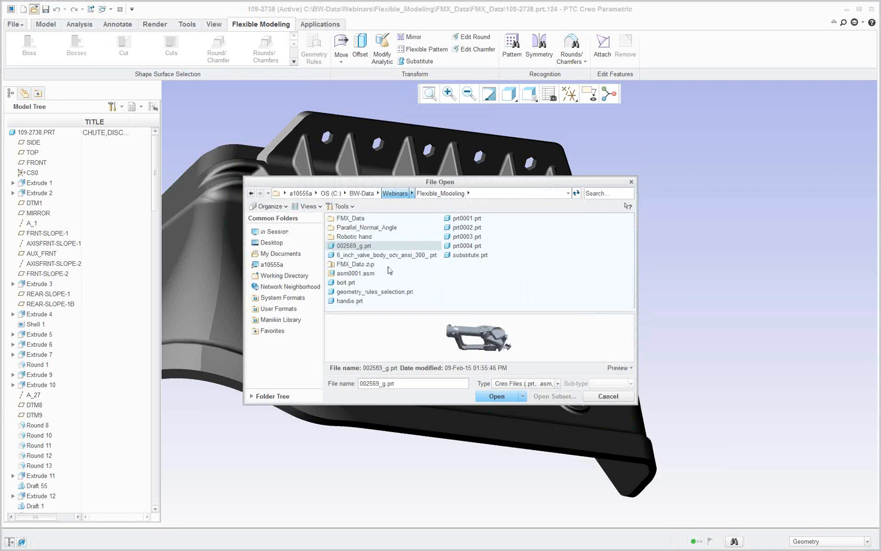
pyautogui.click(381, 293)
pyautogui.click(493, 396)
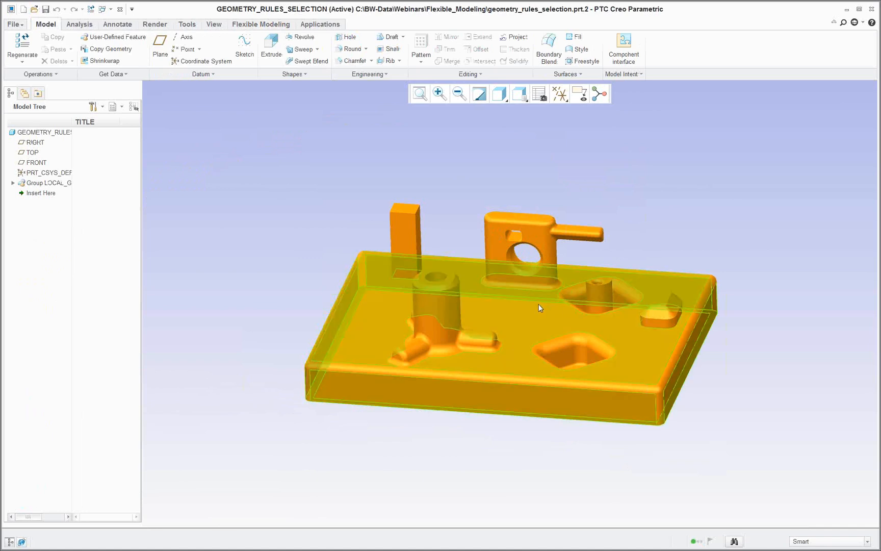
# Bring up the Flexible Modeling tools for the plate part and expand its local group to list the features
pyautogui.moveTo(573, 310); pyautogui.dragTo(568, 329, button='middle')
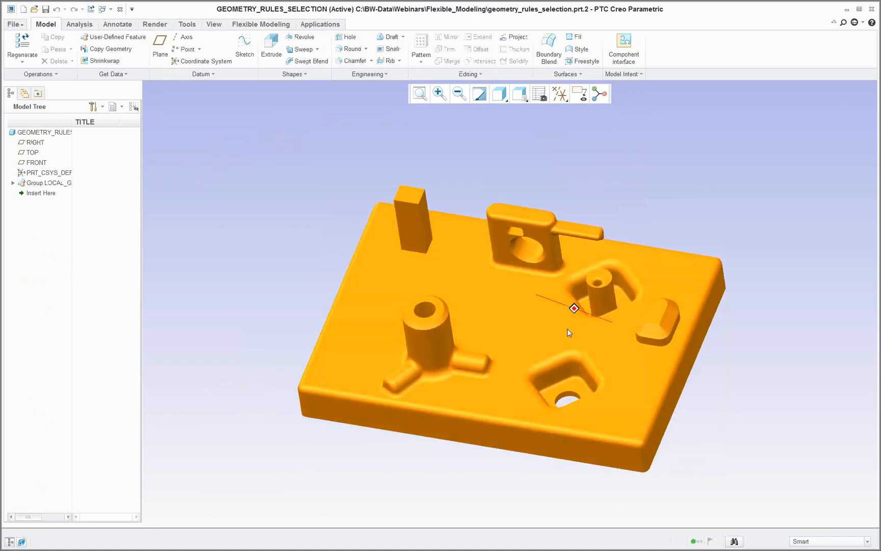
pyautogui.scroll(-3, 553, 278)
pyautogui.click(261, 24)
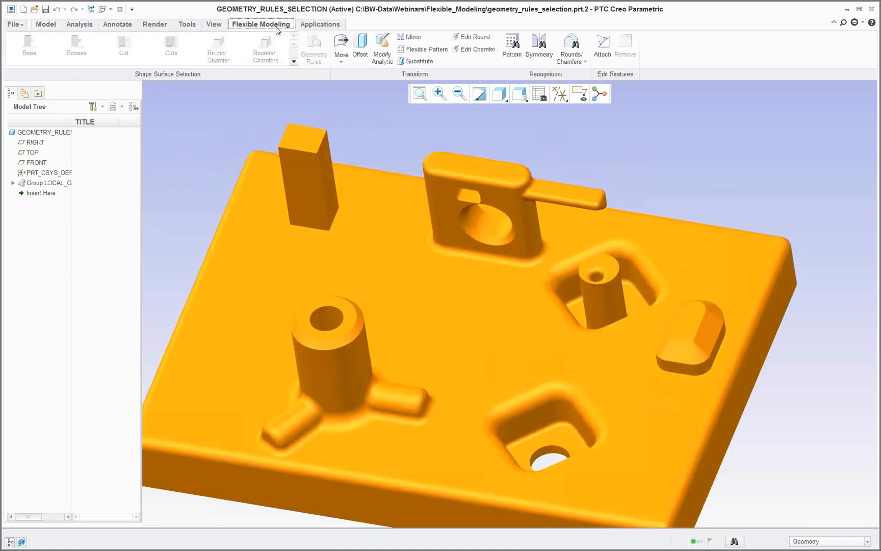
pyautogui.click(405, 235)
pyautogui.scroll(3, 405, 234)
pyautogui.moveTo(423, 270); pyautogui.dragTo(425, 228, button='middle')
pyautogui.click(13, 183)
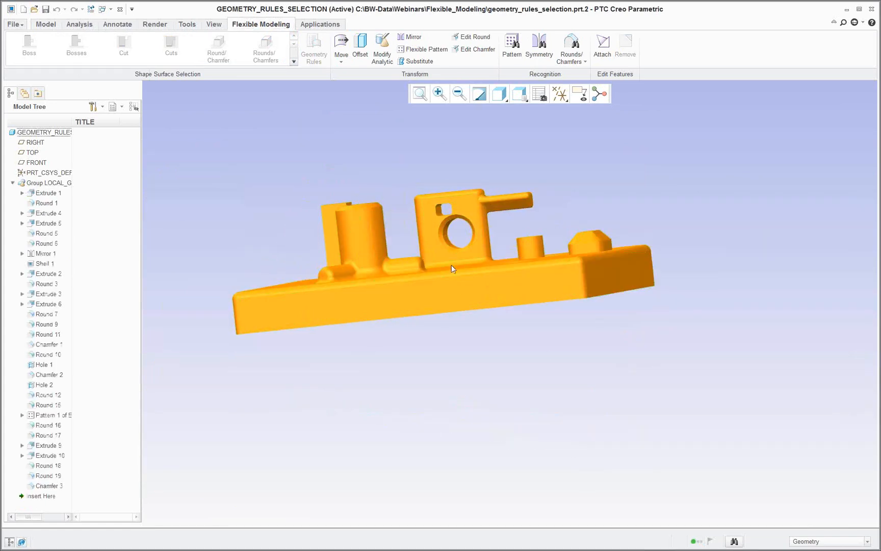
# Examine the plate's bosses and pockets, and preview the Bosses selection from the cylindrical boss's side face
pyautogui.moveTo(454, 264); pyautogui.dragTo(460, 281, button='middle')
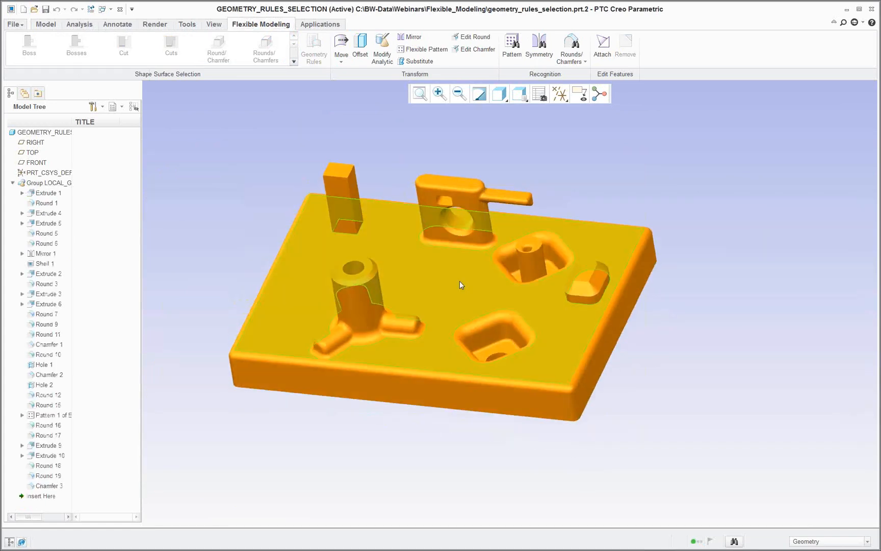
pyautogui.scroll(-2, 419, 307)
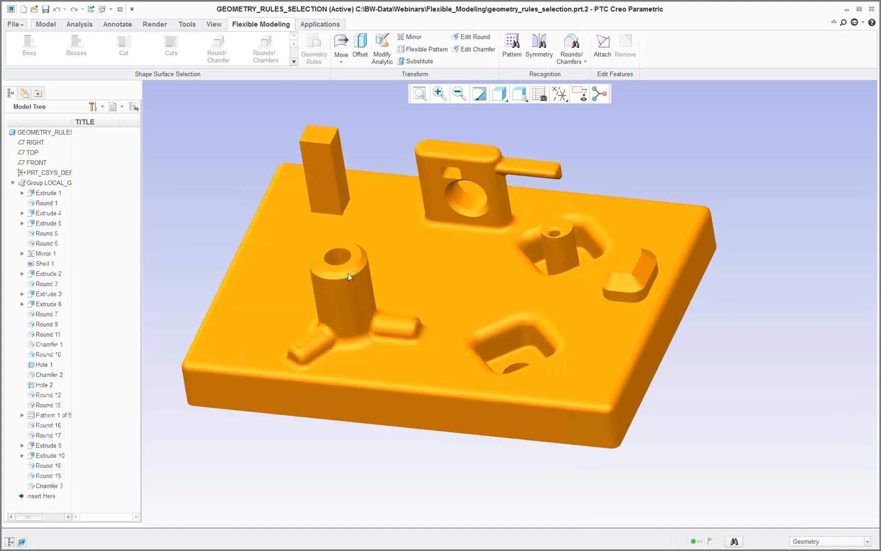
pyautogui.moveTo(338, 259); pyautogui.dragTo(345, 259, button='middle')
pyautogui.scroll(-3, 344, 320)
pyautogui.scroll(4, 453, 327)
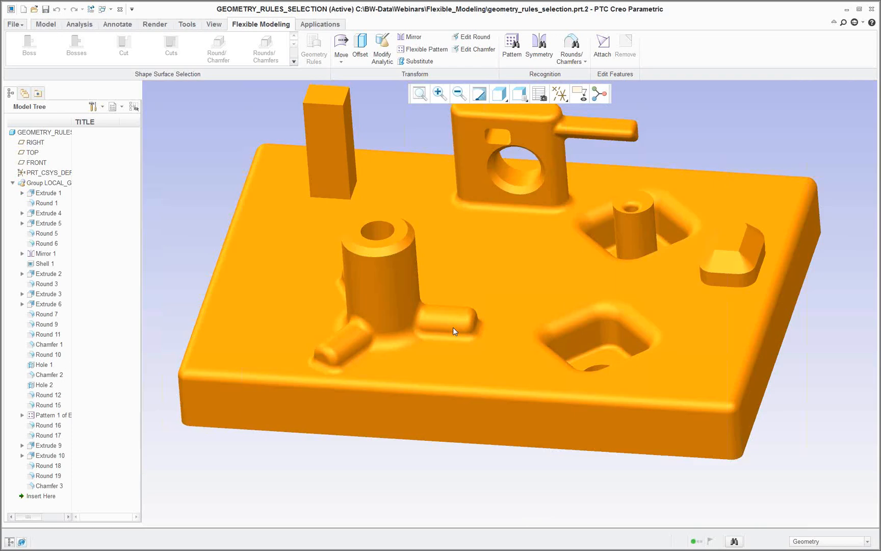
pyautogui.scroll(-1, 365, 311)
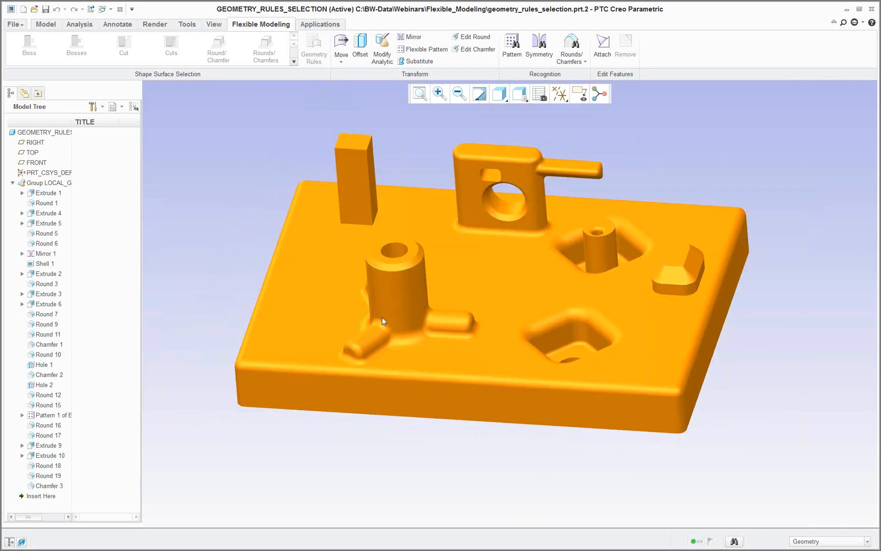
pyautogui.moveTo(427, 337); pyautogui.dragTo(423, 352, button='middle')
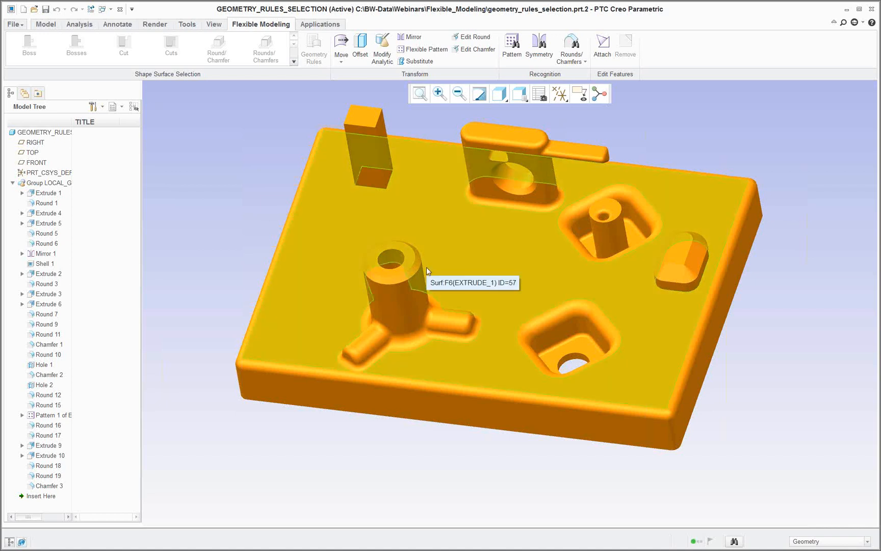
pyautogui.click(398, 291)
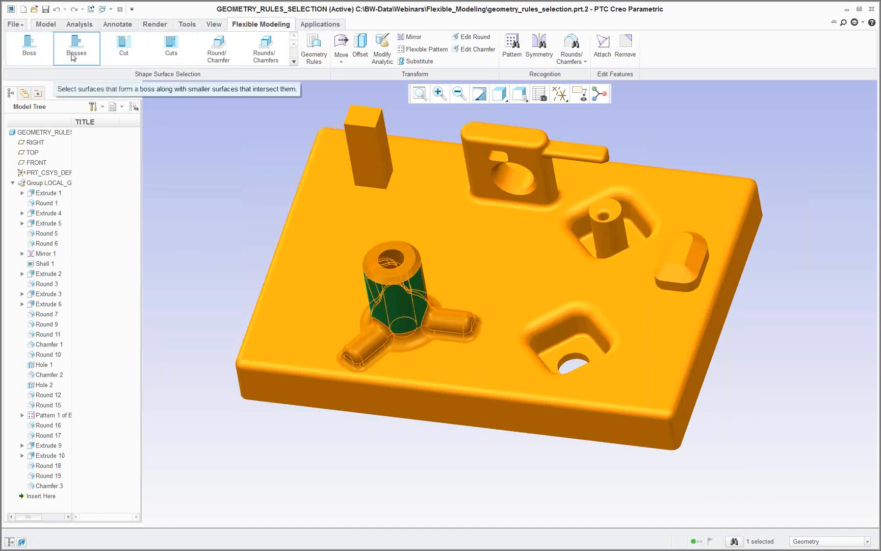
pyautogui.click(202, 149)
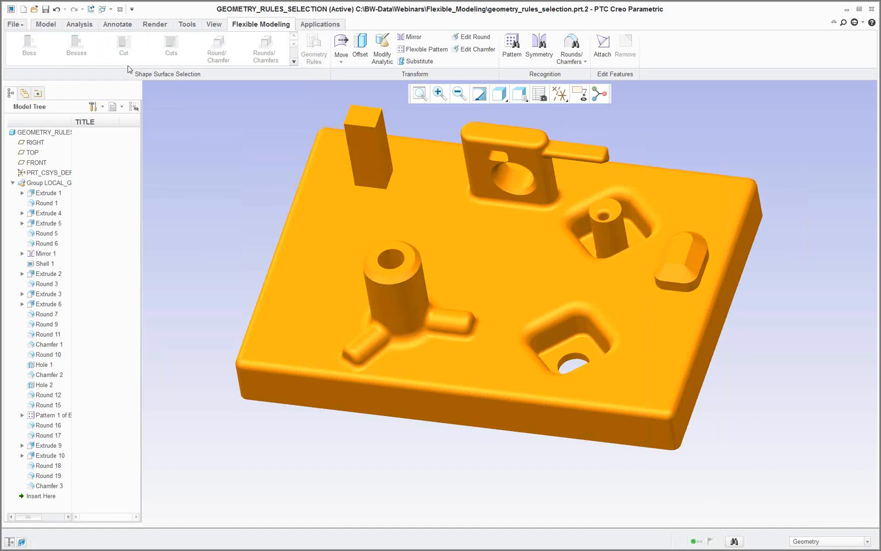
# Select the cylindrical boss with its intersecting smaller arms and hole using the Bosses rule, and clear the selection after inspecting it
pyautogui.click(399, 307)
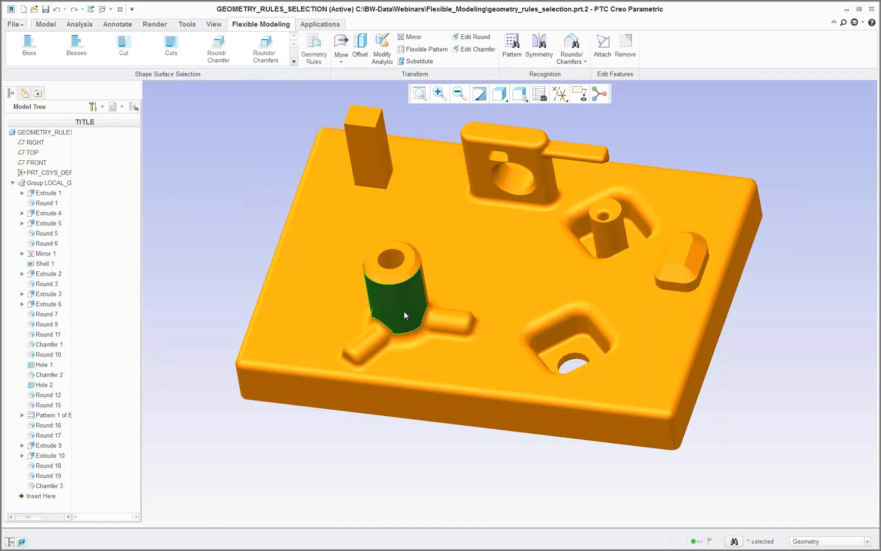
pyautogui.click(29, 45)
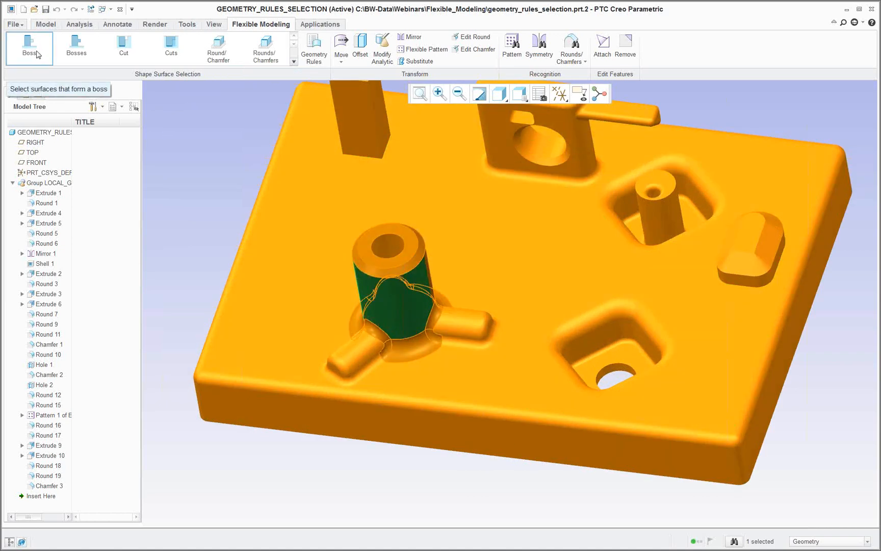
pyautogui.click(73, 45)
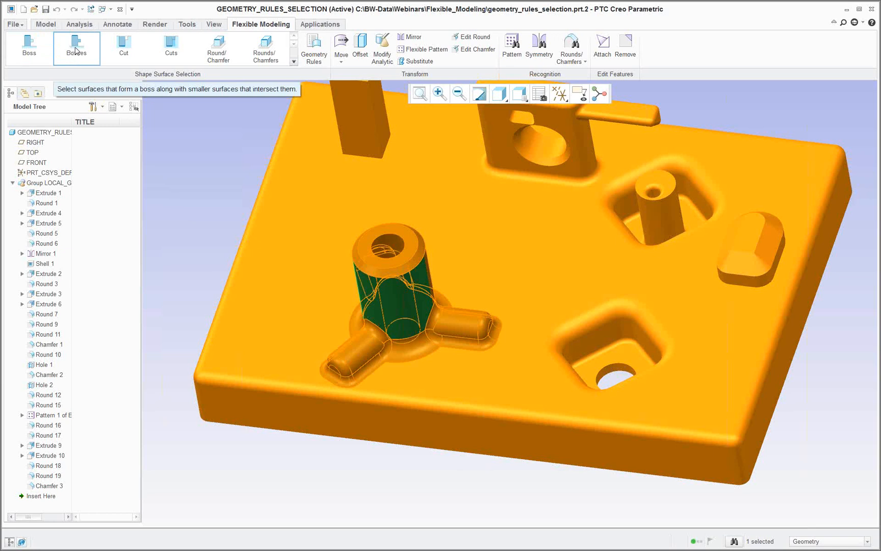
pyautogui.click(76, 51)
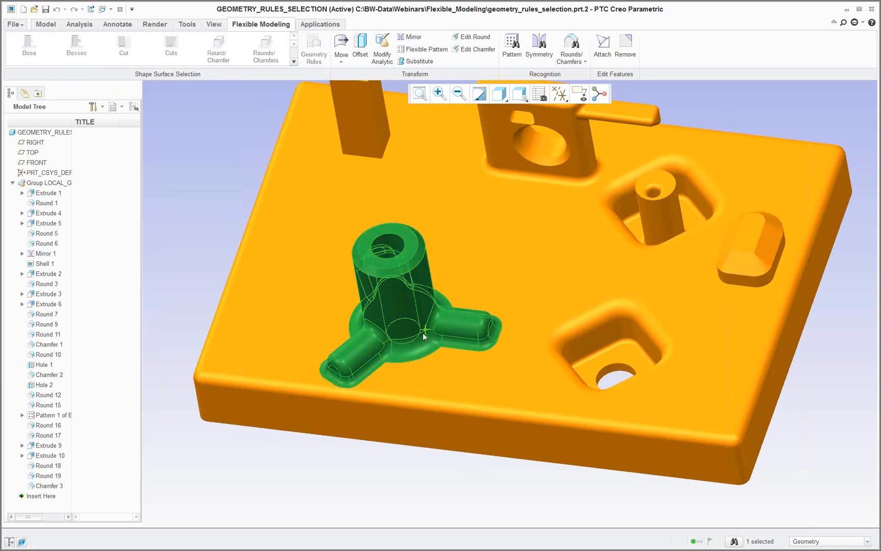
pyautogui.moveTo(425, 338)
pyautogui.mouseDown(button='middle')
pyautogui.moveTo(428, 357)
pyautogui.moveTo(424, 343)
pyautogui.moveTo(211, 248)
pyautogui.mouseUp(button='middle')
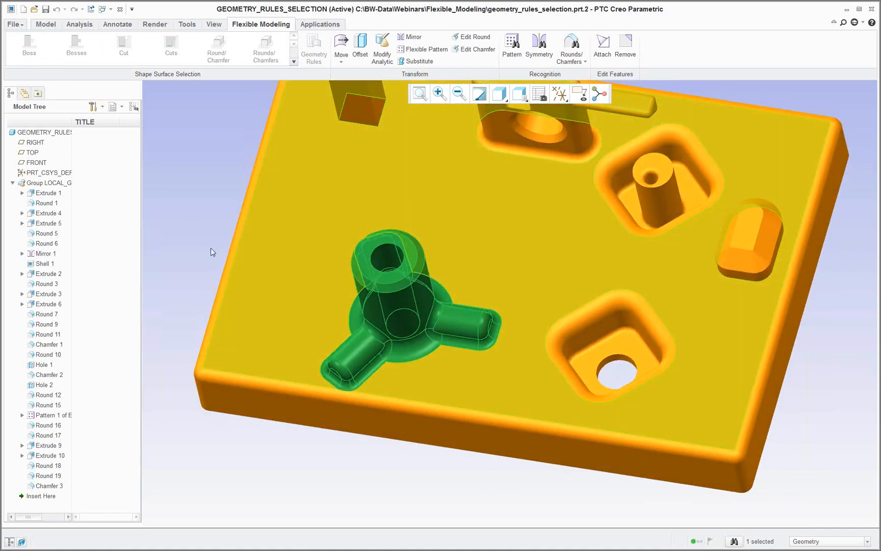
pyautogui.click(187, 246)
# Select the upright rectangular boss with its openings and side arm using the Bosses rule, inspect it, and clear the selection
pyautogui.scroll(1, 424, 372)
pyautogui.keyDown('shift'); pyautogui.moveTo(535, 213); pyautogui.dragTo(458, 262, button='middle'); pyautogui.keyUp('shift')
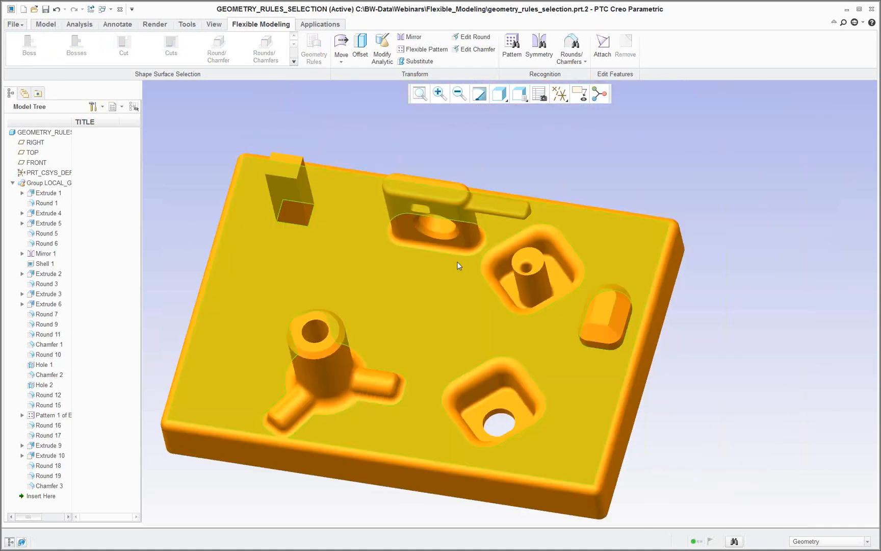
pyautogui.scroll(-2, 459, 262)
pyautogui.click(375, 194)
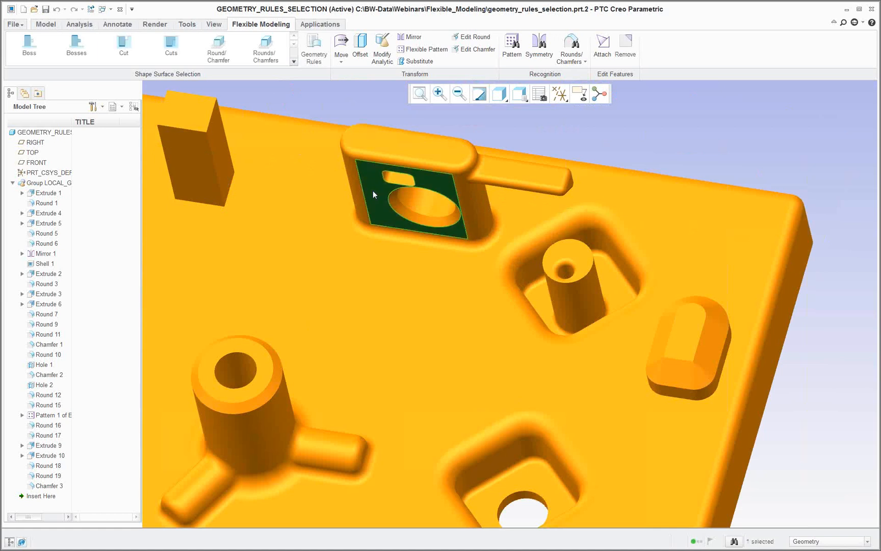
pyautogui.click(80, 49)
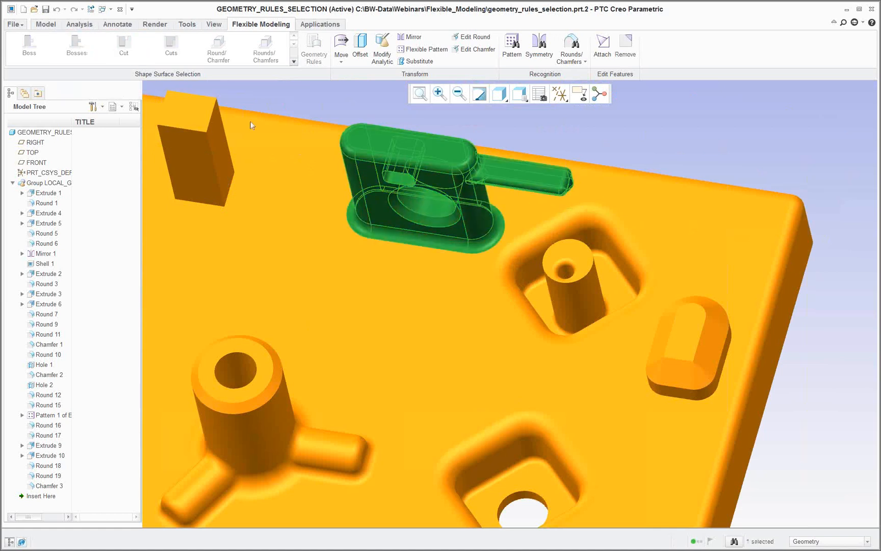
pyautogui.hotkey('ctrl', 'd')
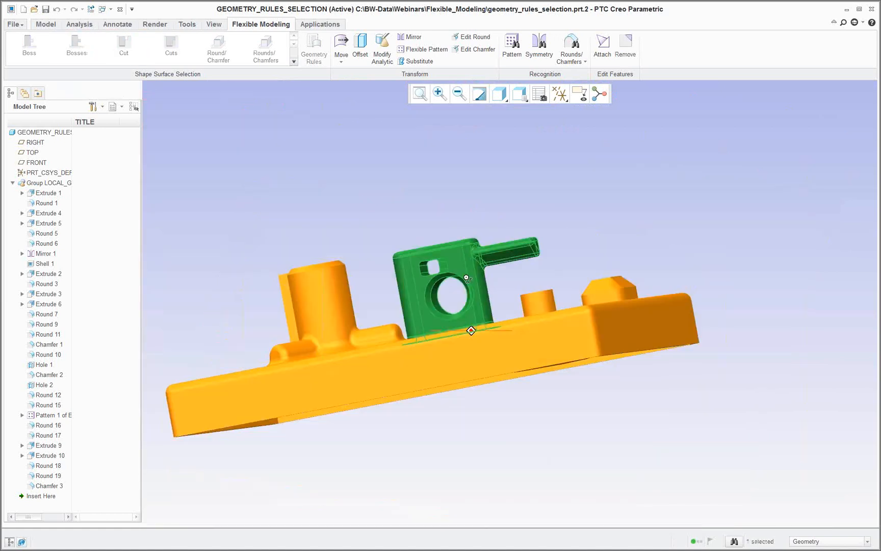
pyautogui.scroll(-2, 486, 272)
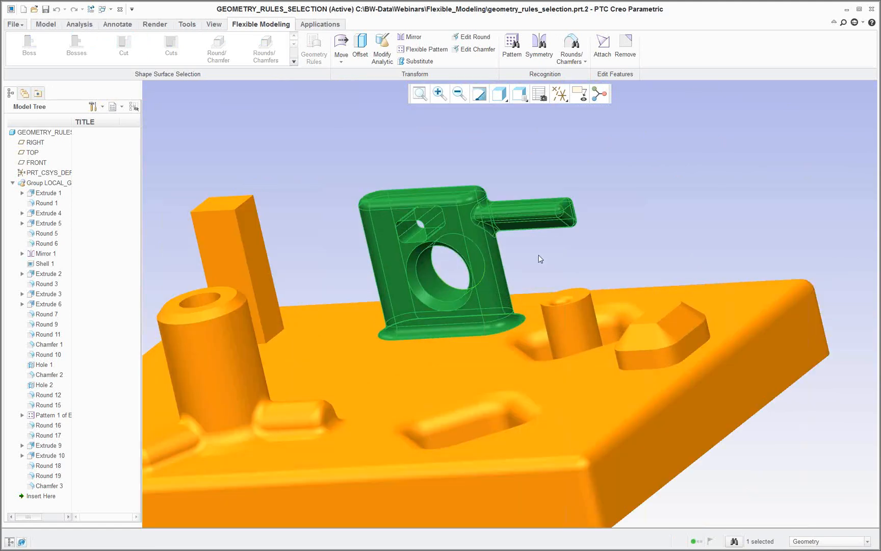
pyautogui.click(541, 257)
# Select only the main surfaces of the cylindrical boss using the Boss rule, leaving out its arms and hole
pyautogui.scroll(1, 490, 320)
pyautogui.scroll(1, 490, 319)
pyautogui.moveTo(356, 336); pyautogui.dragTo(358, 379, button='middle')
pyautogui.keyDown('shift'); pyautogui.moveTo(427, 453); pyautogui.dragTo(441, 379, button='middle'); pyautogui.keyUp('shift')
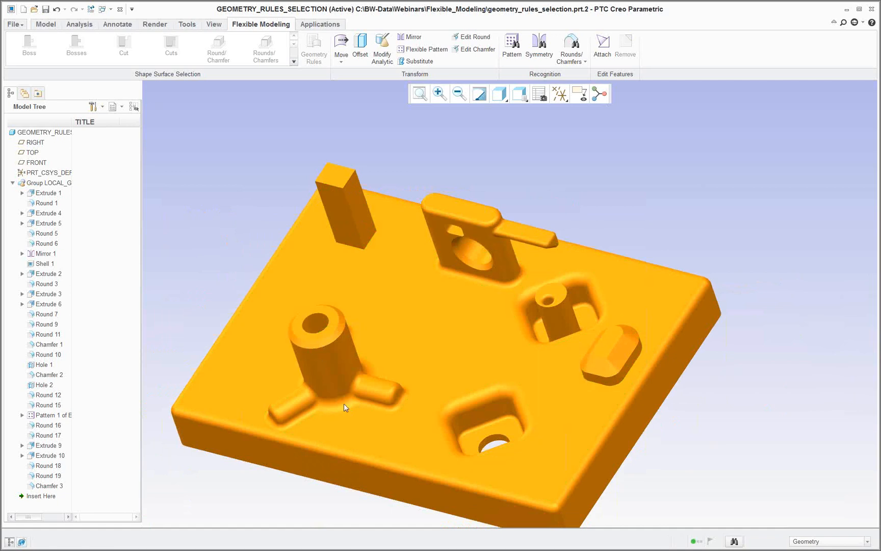
pyautogui.scroll(-3, 344, 404)
pyautogui.click(318, 345)
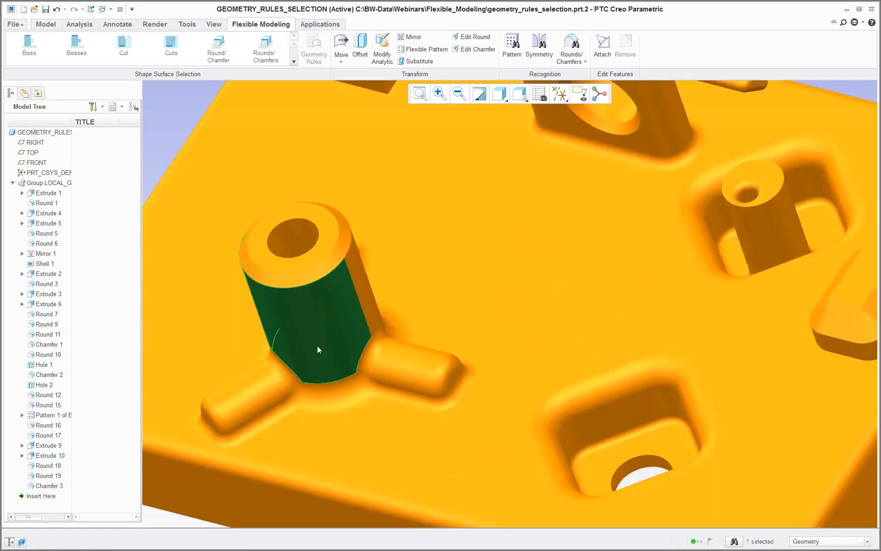
pyautogui.click(37, 49)
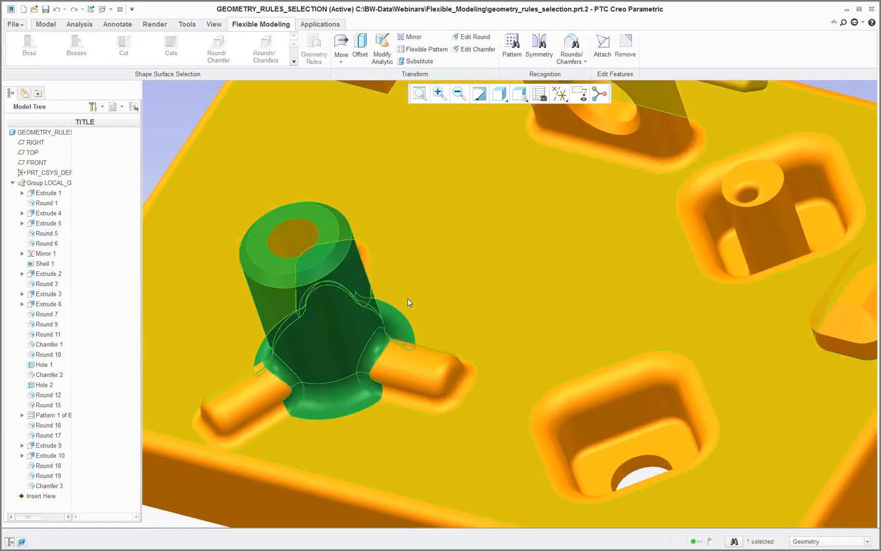
pyautogui.scroll(2, 407, 299)
pyautogui.scroll(-2, 423, 367)
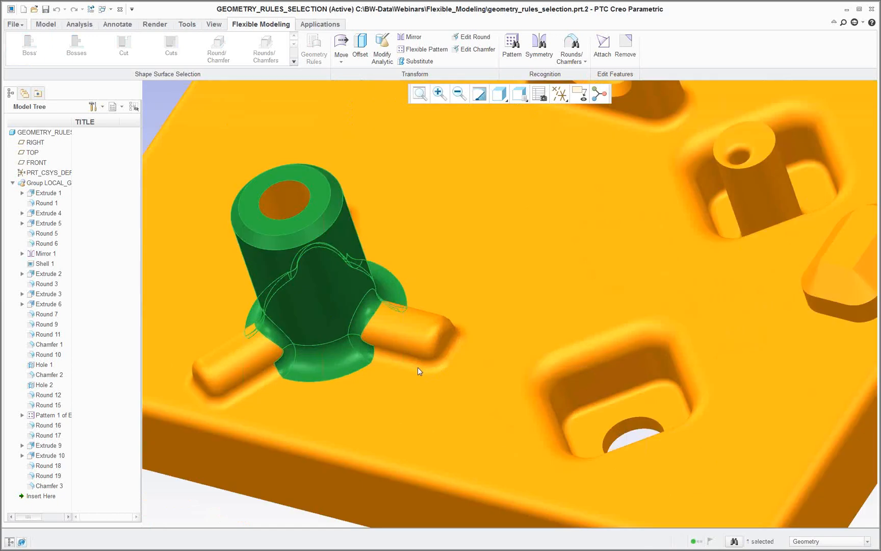
# Add the surfaces of one adjoining small arm, including its rounds and end face, to the cylindrical boss selection
pyautogui.keyDown('ctrl'); pyautogui.click(413, 343); pyautogui.keyUp('ctrl')
pyautogui.keyDown('ctrl'); pyautogui.click(435, 361); pyautogui.keyUp('ctrl')
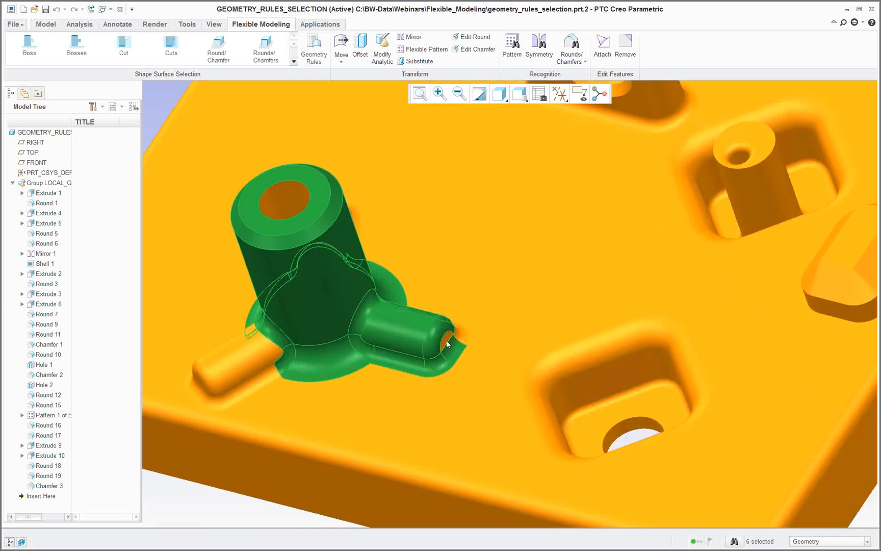
pyautogui.keyDown('ctrl'); pyautogui.click(448, 342); pyautogui.keyUp('ctrl')
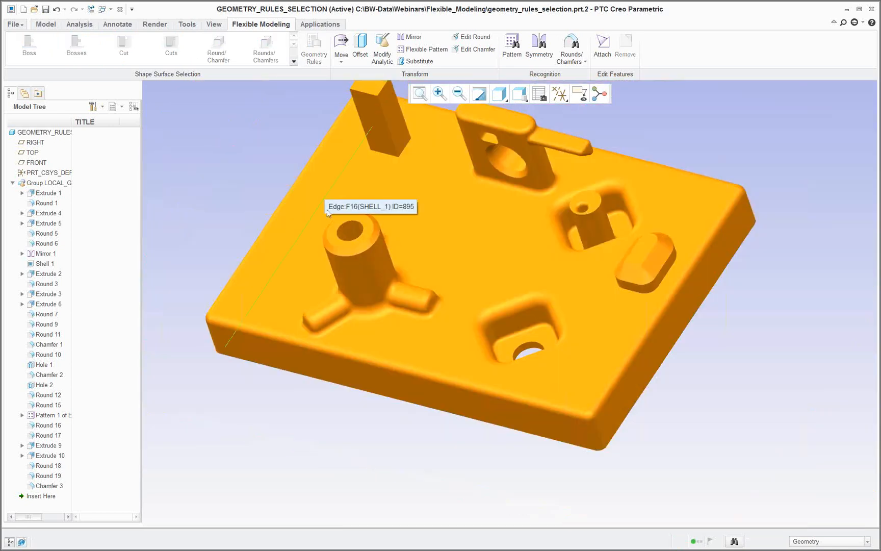
# Select the whole cylindrical boss using its side face as seed and the plate's top face as boundary, inspect it, and clear the selection
pyautogui.click(360, 276)
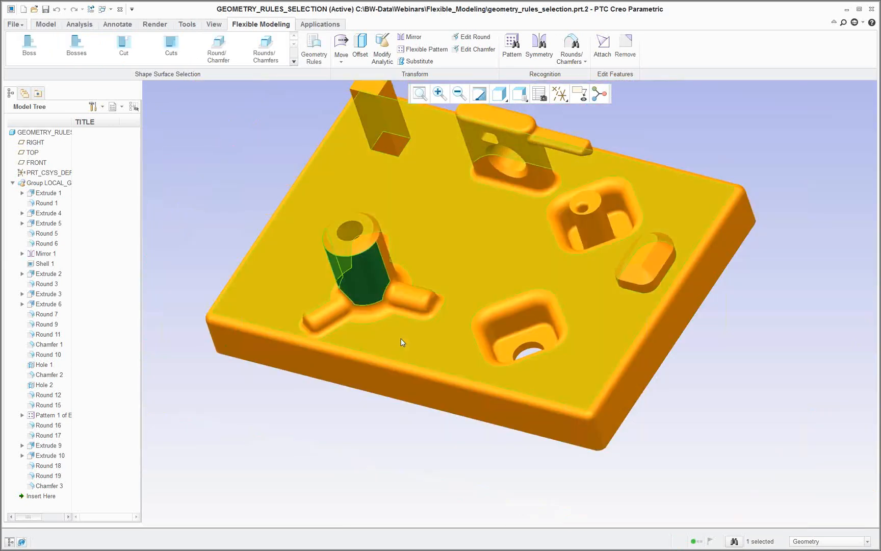
pyautogui.keyDown('shift'); pyautogui.click(402, 341); pyautogui.keyUp('shift')
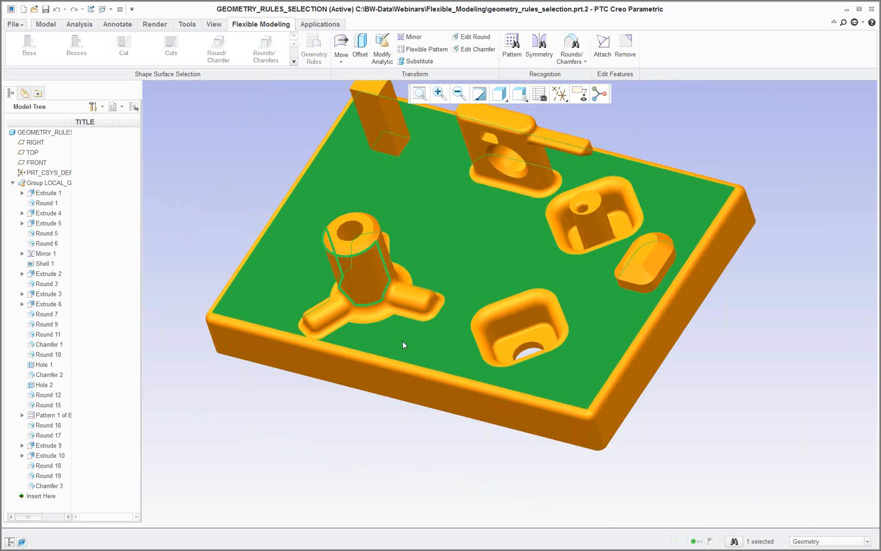
pyautogui.moveTo(411, 329)
pyautogui.mouseDown(button='middle')
pyautogui.moveTo(414, 347)
pyautogui.moveTo(396, 310)
pyautogui.moveTo(415, 416)
pyautogui.moveTo(436, 421)
pyautogui.mouseUp(button='middle')
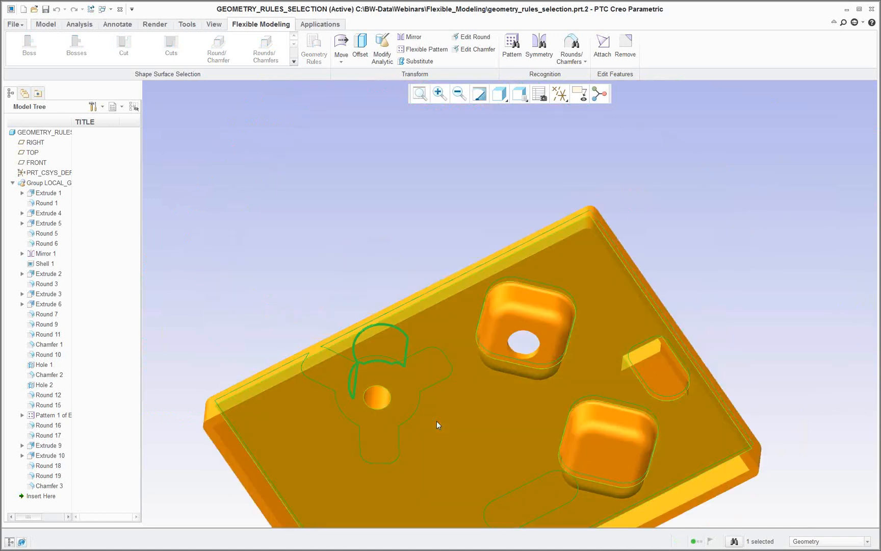
pyautogui.moveTo(422, 320); pyautogui.dragTo(417, 405, button='middle')
pyautogui.scroll(-3, 344, 259)
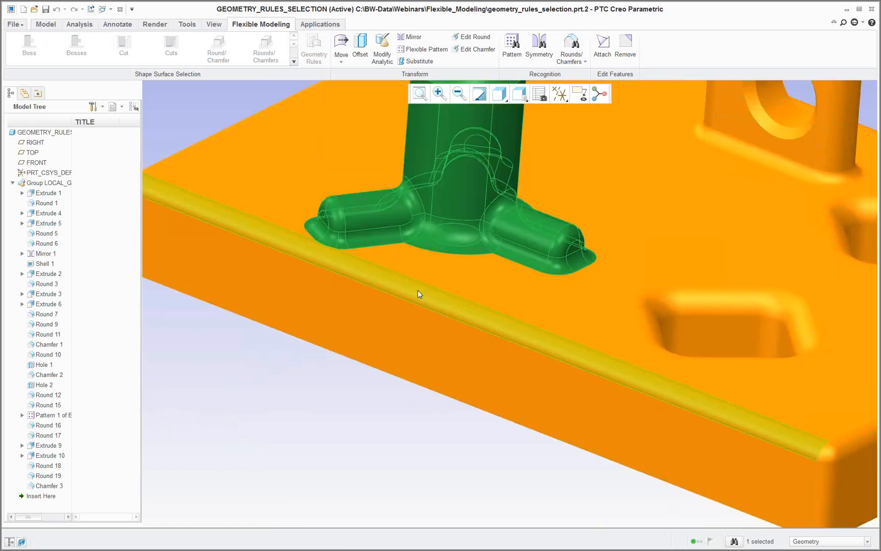
pyautogui.scroll(3, 418, 290)
pyautogui.moveTo(441, 276); pyautogui.dragTo(431, 302, button='middle')
pyautogui.scroll(3, 433, 306)
pyautogui.scroll(-3, 474, 293)
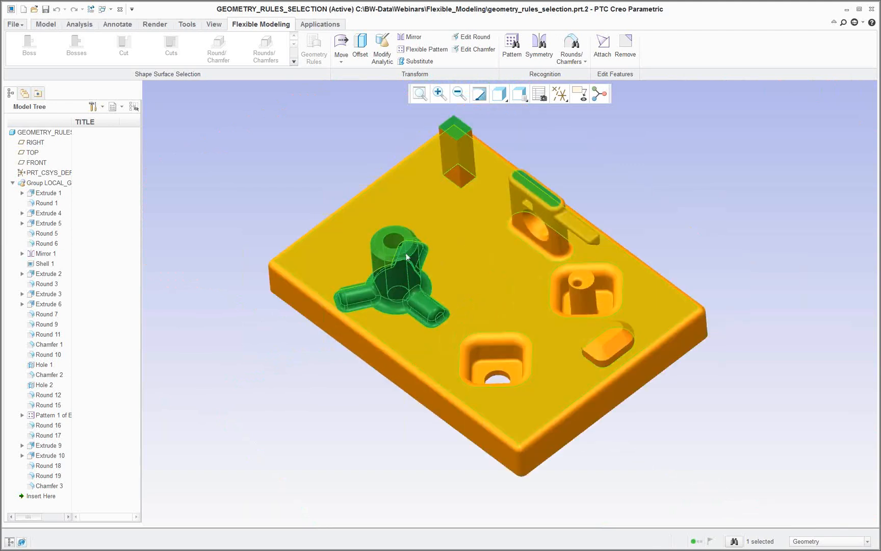
pyautogui.click(336, 169)
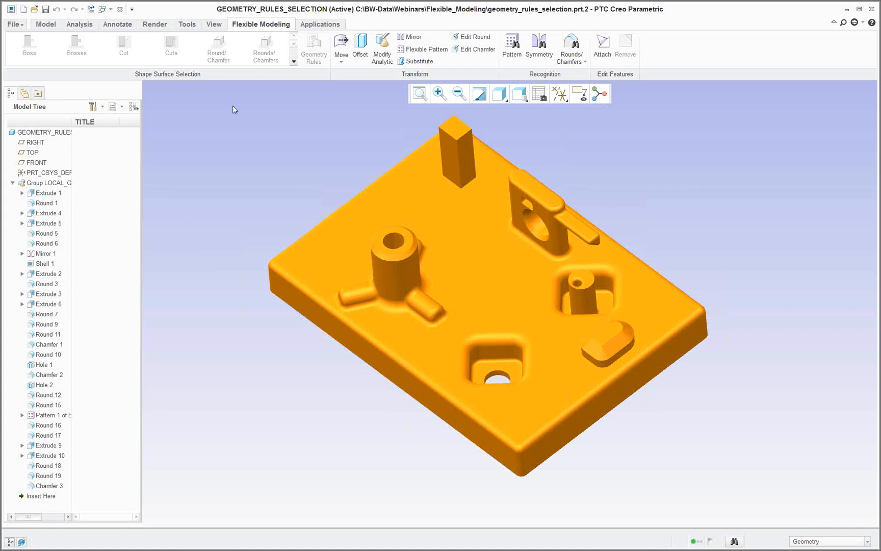
# Switch to the part 109-2738.PRT and select the ball-tipped ribbed boss beside the eXmark logo using the Bosses rule
pyautogui.click(110, 9)
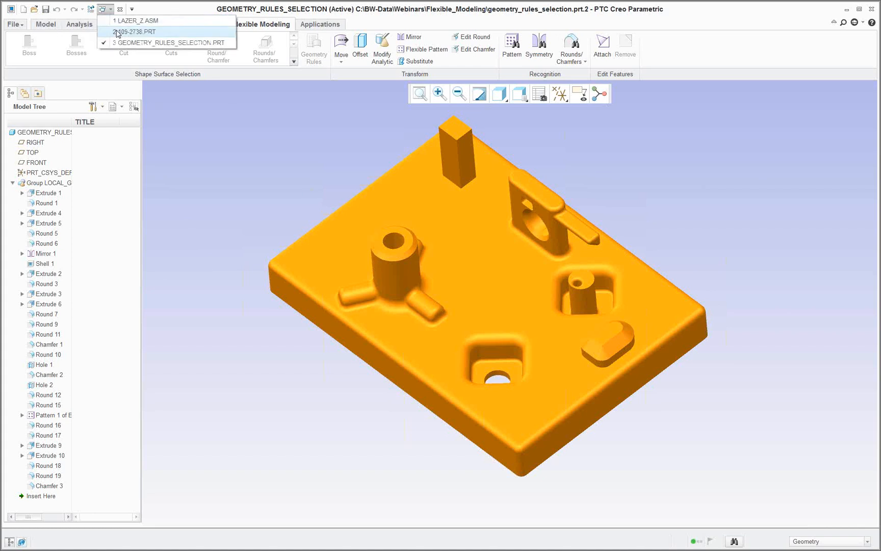
pyautogui.click(116, 31)
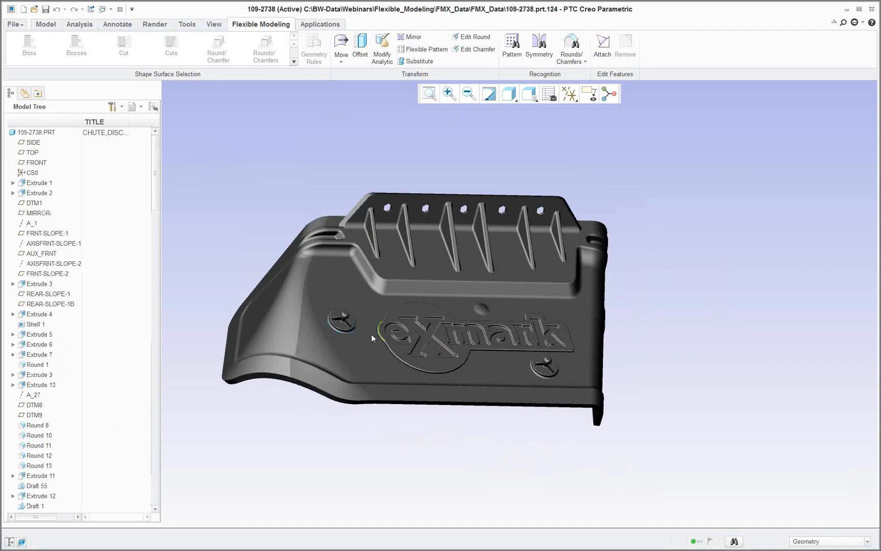
pyautogui.scroll(3, 371, 334)
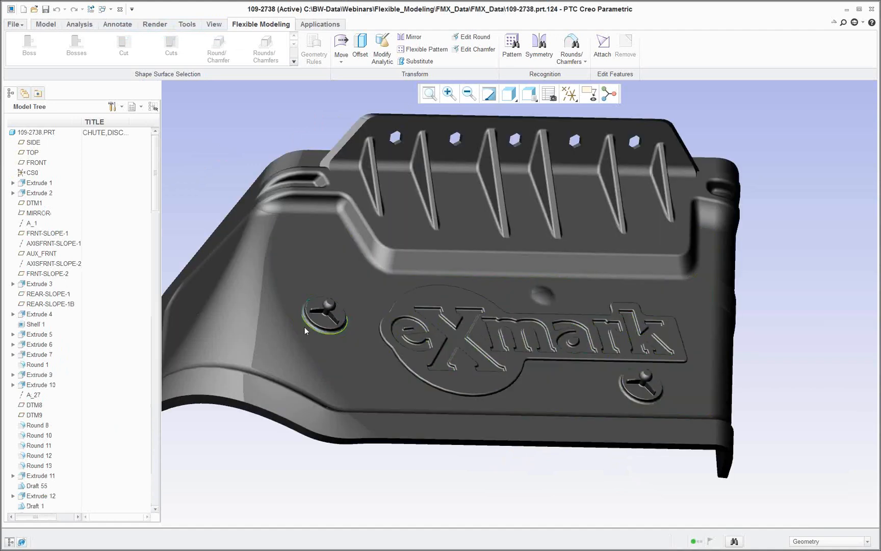
pyautogui.scroll(5, 317, 318)
pyautogui.click(331, 217)
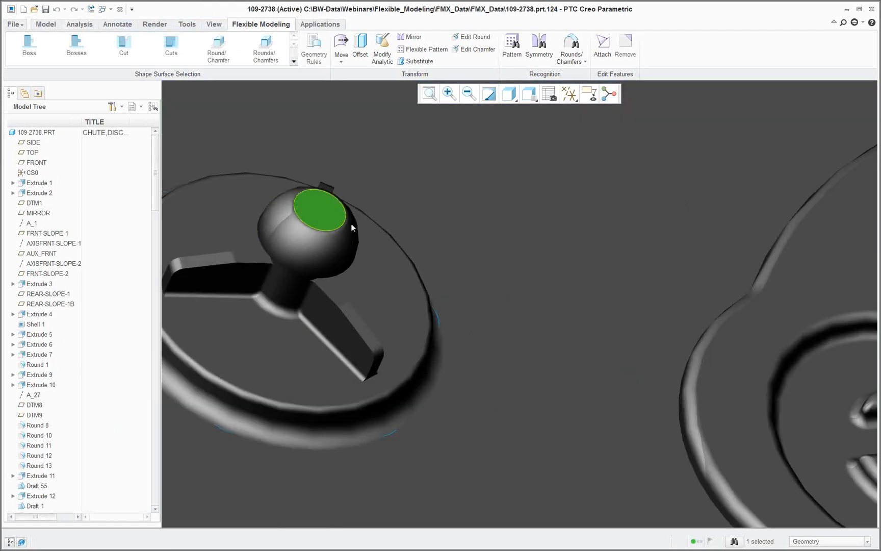
pyautogui.scroll(-4, 362, 228)
pyautogui.click(76, 51)
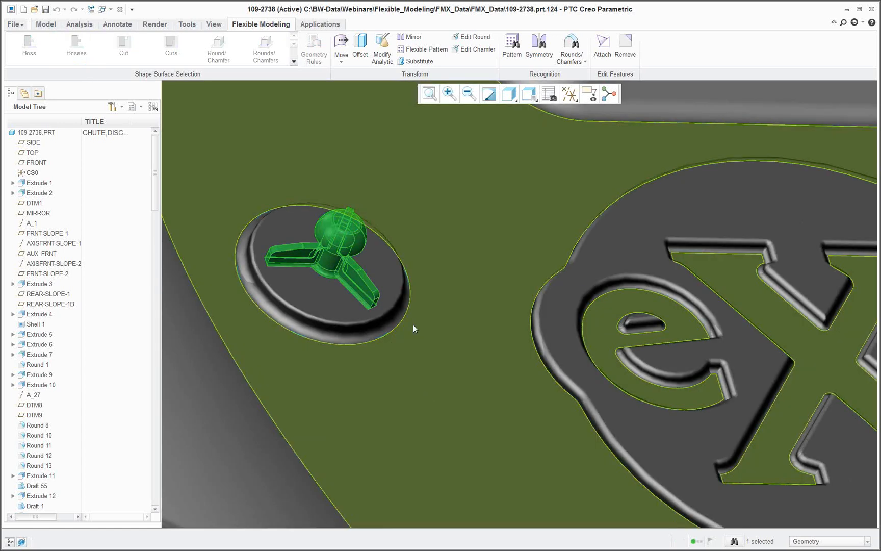
# Add the flat circular face beneath the ribbed boss and its rounded upper edge to the selection
pyautogui.scroll(-2, 413, 325)
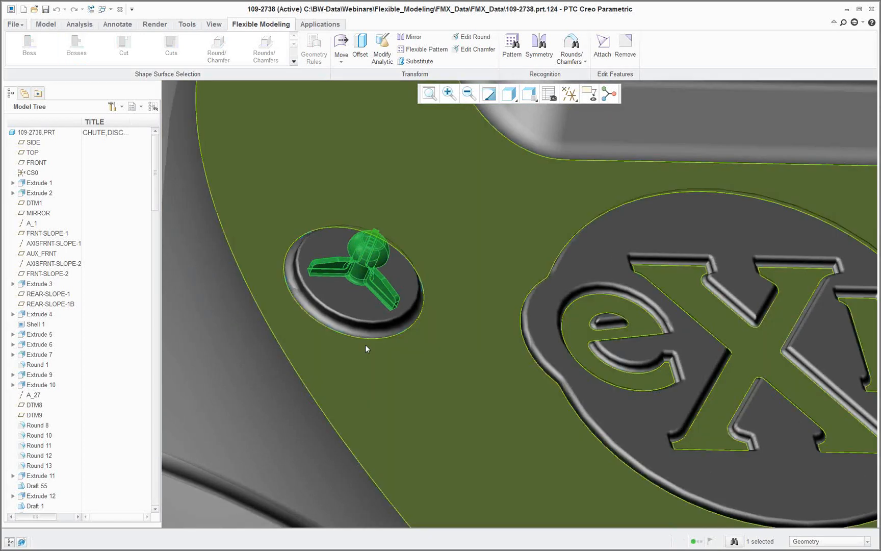
pyautogui.scroll(3, 363, 332)
pyautogui.keyDown('ctrl'); pyautogui.click(364, 291); pyautogui.keyUp('ctrl')
pyautogui.scroll(3, 337, 327)
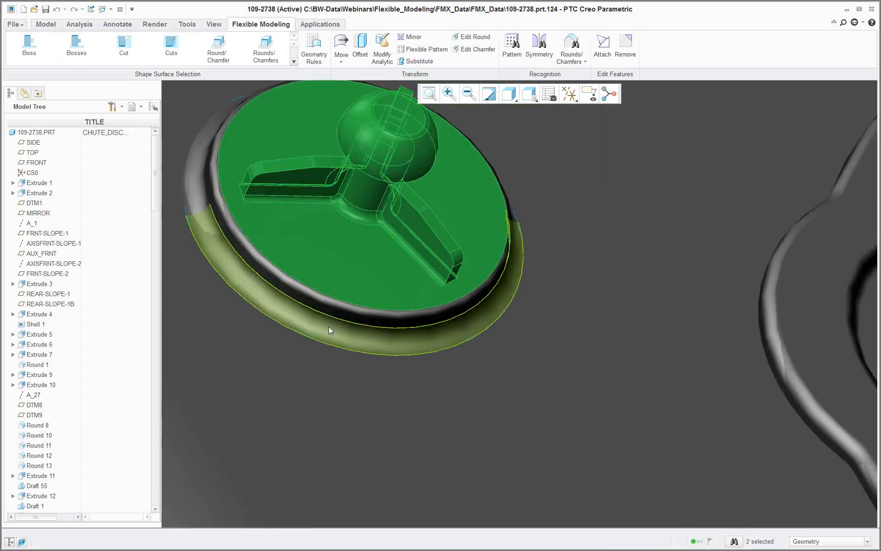
pyautogui.scroll(2, 328, 326)
pyautogui.keyDown('ctrl'); pyautogui.click(326, 294); pyautogui.keyUp('ctrl')
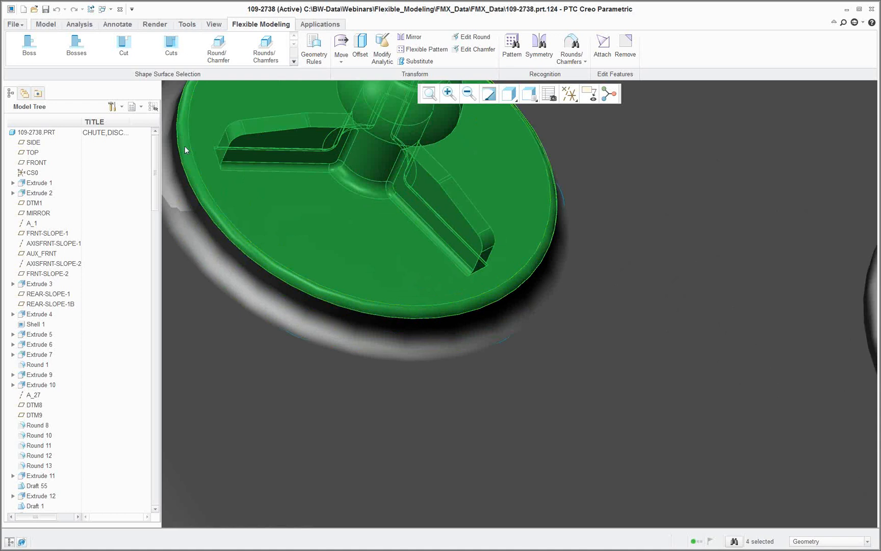
# Extend the selection with the disc's side wall and the round around its base
pyautogui.scroll(-2, 405, 304)
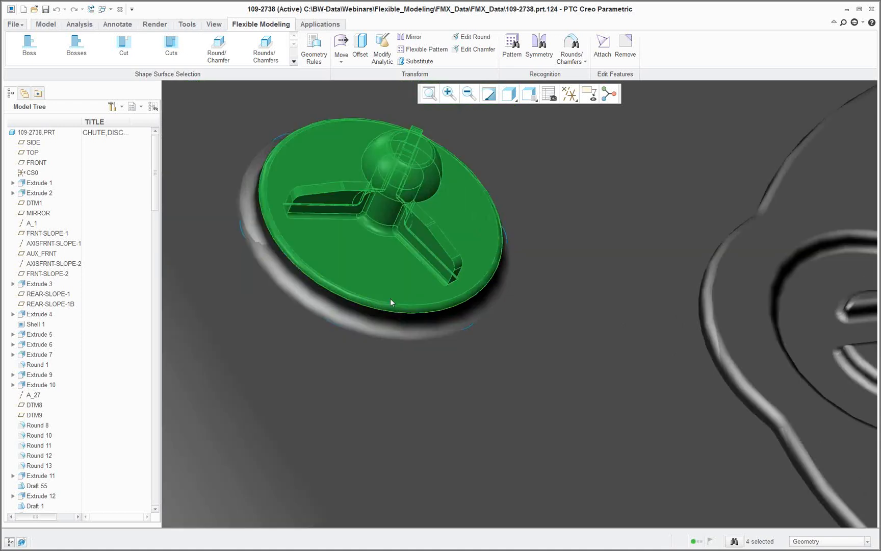
pyautogui.scroll(-2, 259, 260)
pyautogui.scroll(5, 323, 186)
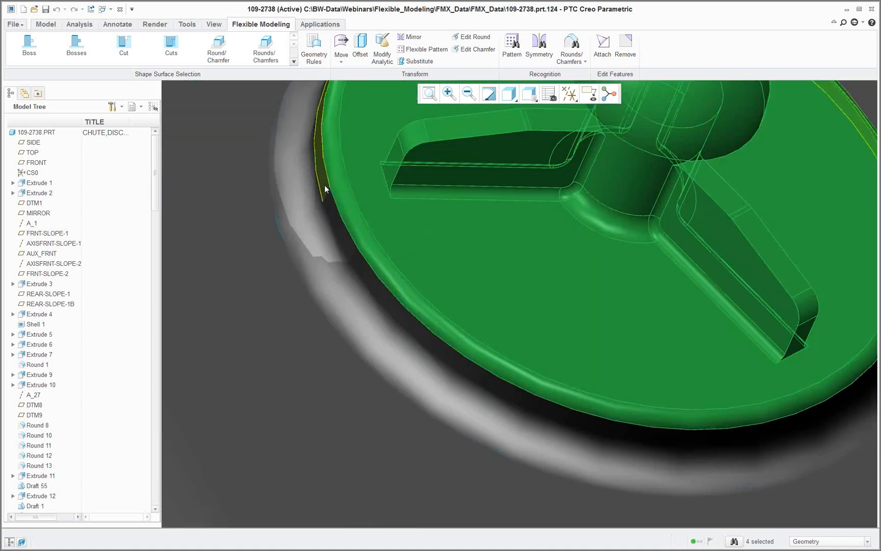
pyautogui.keyDown('ctrl'); pyautogui.click(324, 184); pyautogui.keyUp('ctrl')
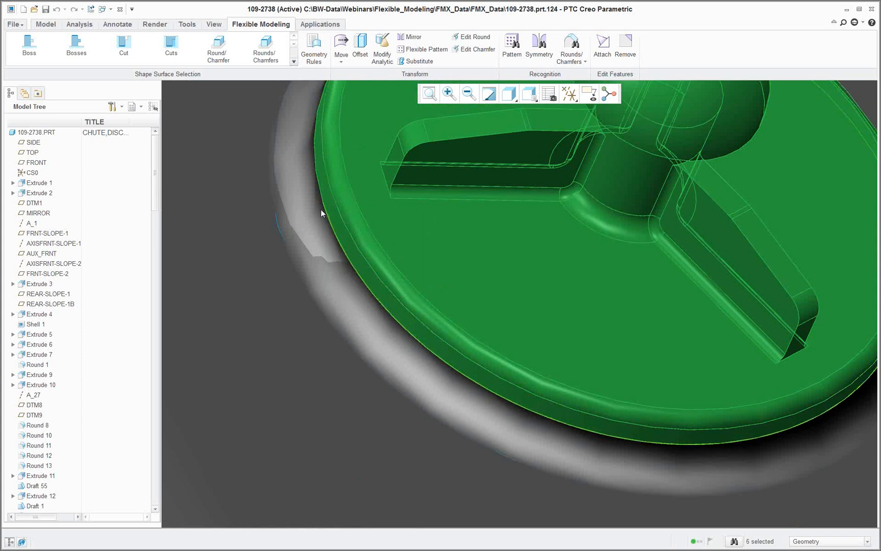
pyautogui.keyDown('ctrl'); pyautogui.click(305, 196); pyautogui.keyUp('ctrl')
pyautogui.keyDown('ctrl'); pyautogui.click(334, 260); pyautogui.keyUp('ctrl')
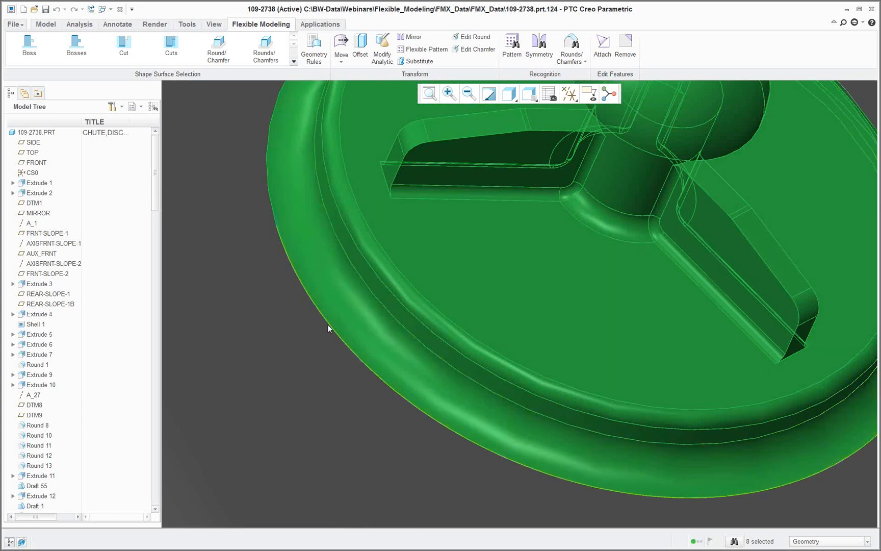
# Inspect the complete boss selection against the surrounding chute surface and the latest features in the model tree
pyautogui.scroll(-1, 328, 324)
pyautogui.scroll(-5, 356, 345)
pyautogui.moveTo(355, 344)
pyautogui.mouseDown(button='middle')
pyautogui.moveTo(384, 333)
pyautogui.moveTo(390, 315)
pyautogui.moveTo(408, 315)
pyautogui.moveTo(423, 263)
pyautogui.moveTo(411, 373)
pyautogui.moveTo(409, 320)
pyautogui.mouseUp(button='middle')
pyautogui.scroll(-3, 385, 334)
pyautogui.scroll(1, 410, 315)
pyautogui.scroll(-1, 416, 321)
pyautogui.scroll(-3, 409, 317)
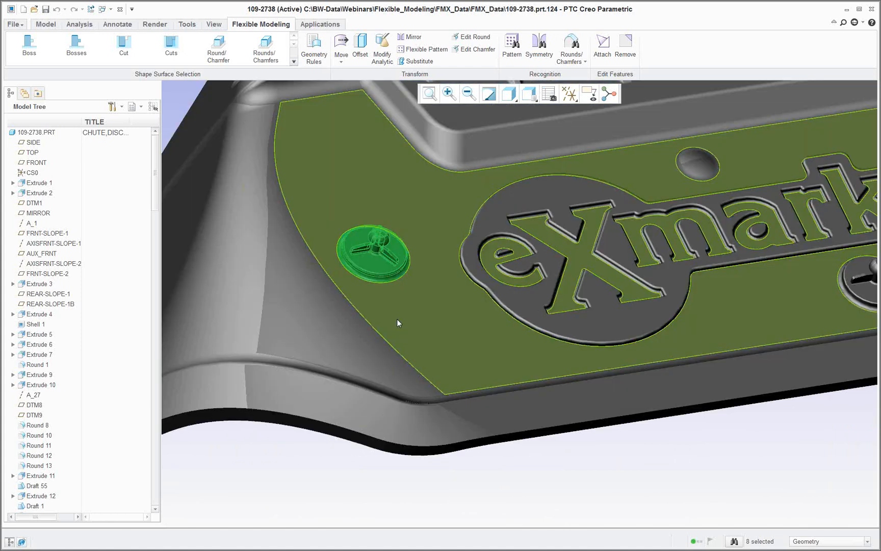
pyautogui.moveTo(154, 179); pyautogui.dragTo(97, 492)
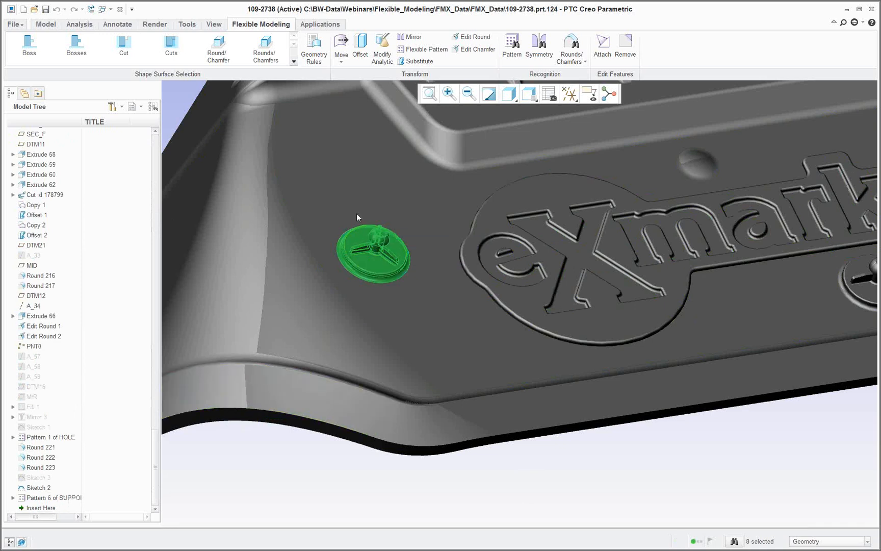
# Move the selected boss toward the eXmark logo and raise it above the chute surface using Move using Dragger
pyautogui.click(341, 45)
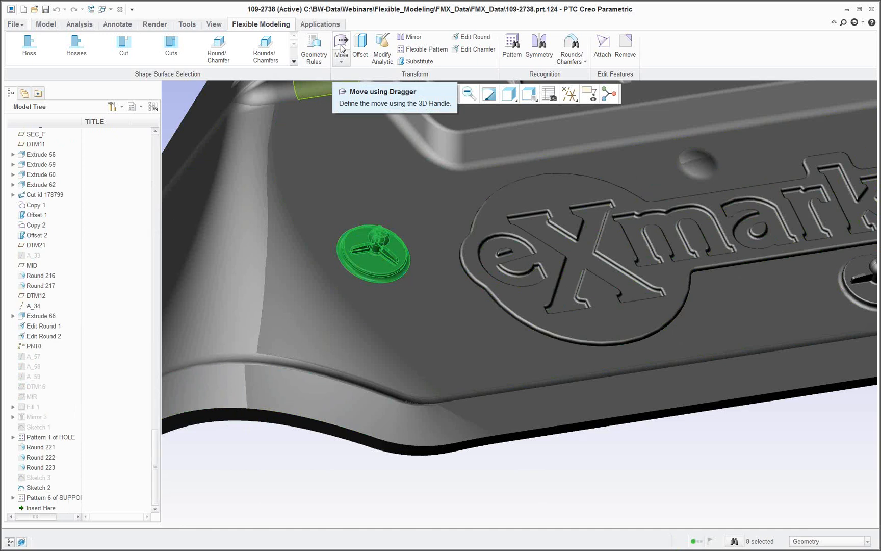
pyautogui.click(341, 46)
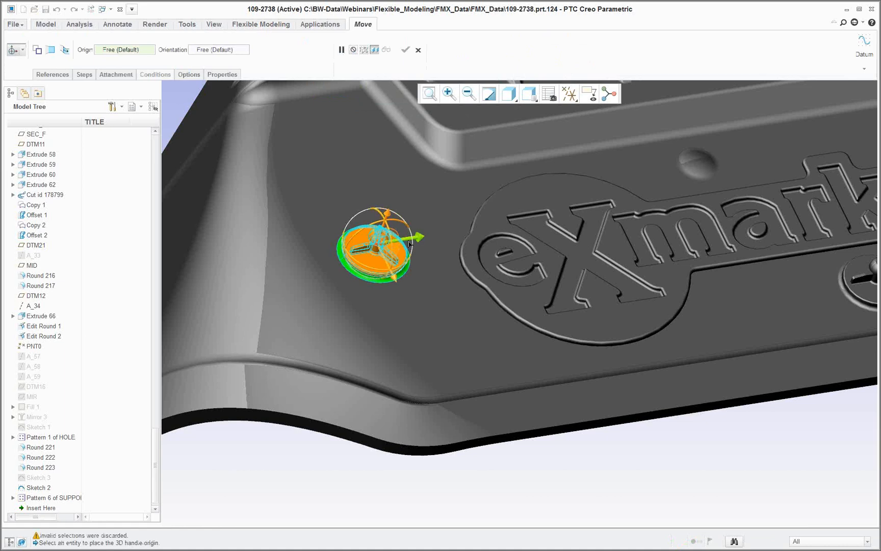
pyautogui.moveTo(415, 238); pyautogui.dragTo(443, 233)
pyautogui.moveTo(417, 269); pyautogui.dragTo(432, 321)
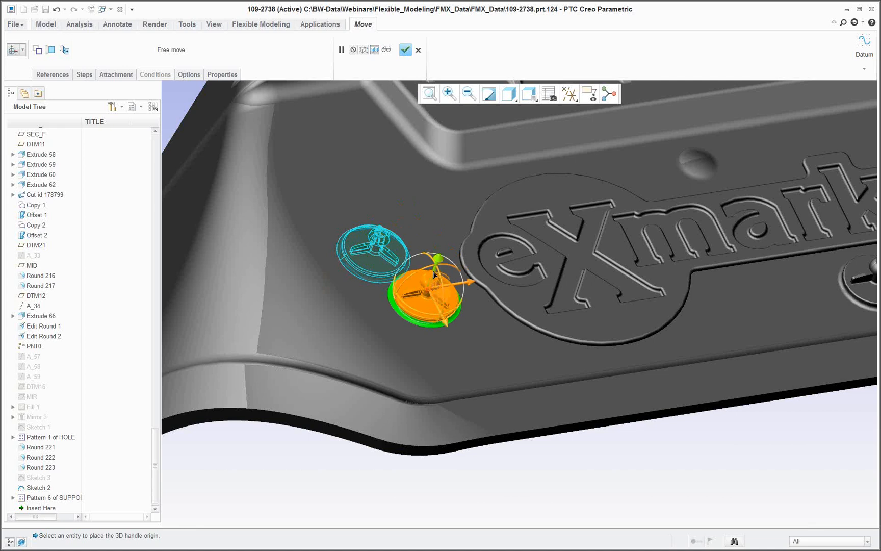
pyautogui.moveTo(436, 269); pyautogui.dragTo(443, 248)
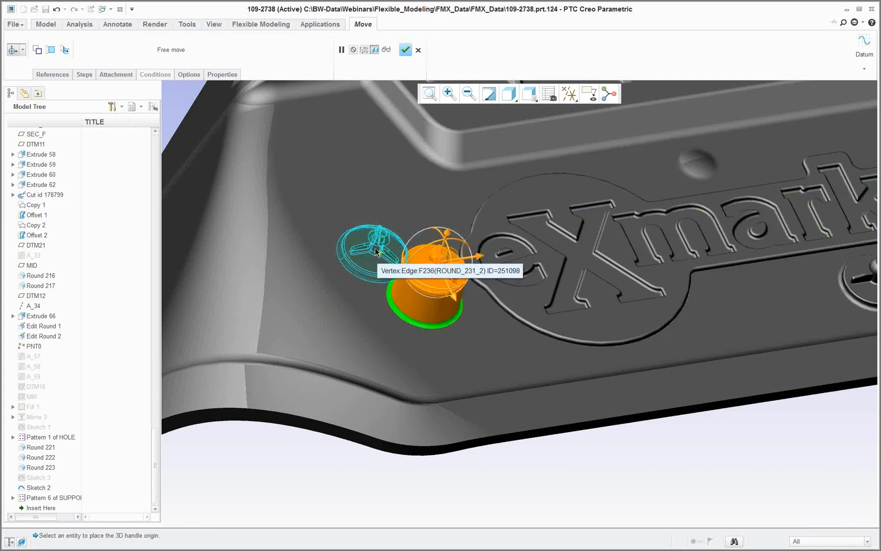
pyautogui.click(406, 49)
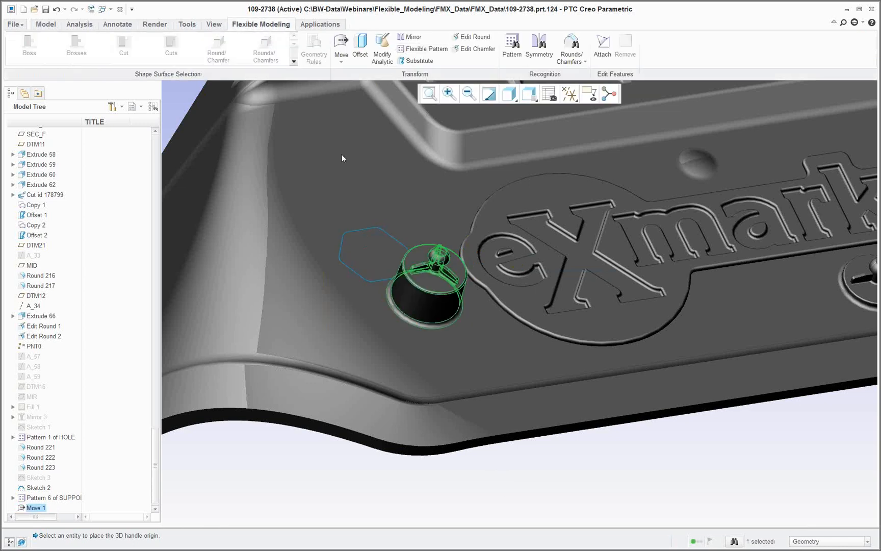
# Clear the selection, check the actions available for the new move feature in the model tree, and regenerate the part
pyautogui.click(411, 347)
pyautogui.moveTo(423, 320)
pyautogui.mouseDown(button='middle')
pyautogui.moveTo(422, 286)
pyautogui.moveTo(431, 312)
pyautogui.mouseUp(button='middle')
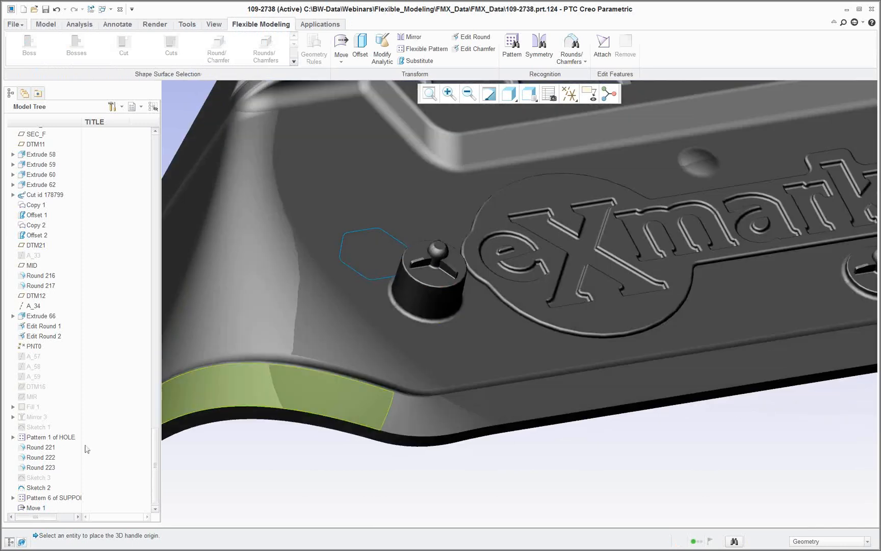
pyautogui.rightClick(41, 511)
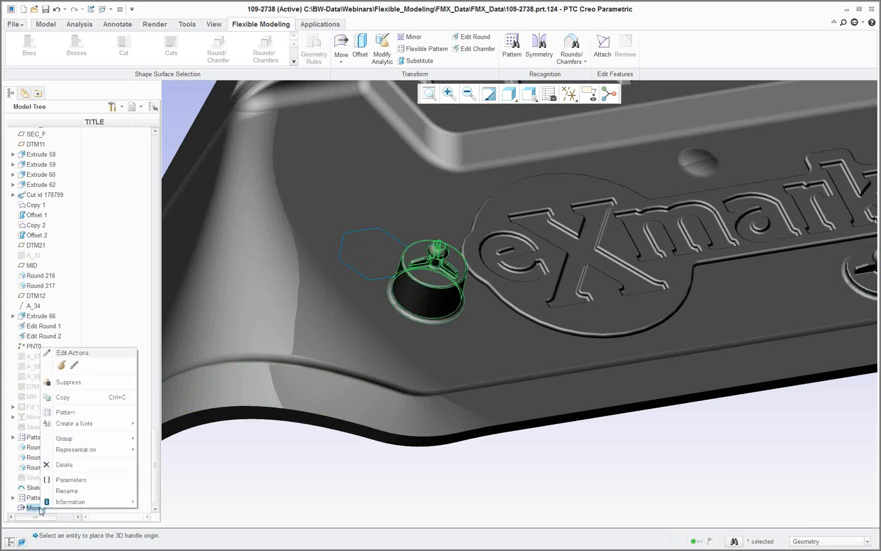
pyautogui.click(203, 499)
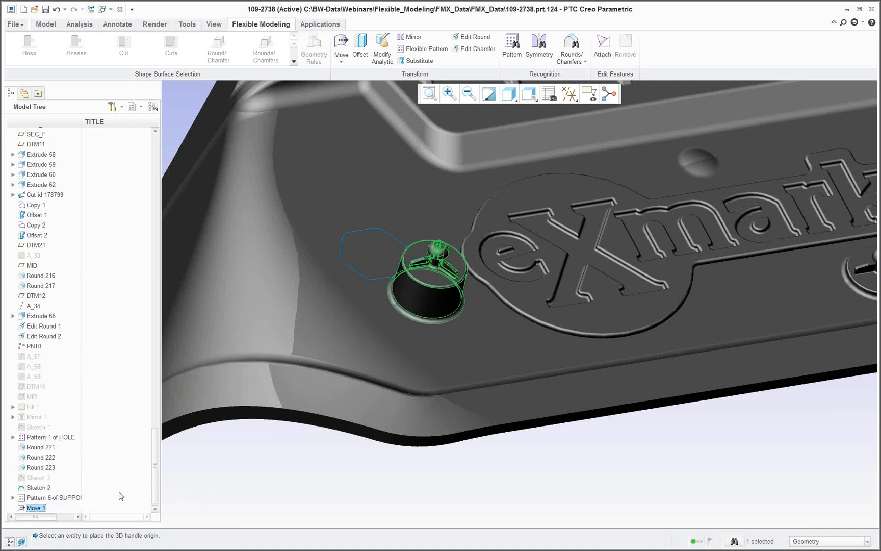
pyautogui.click(57, 9)
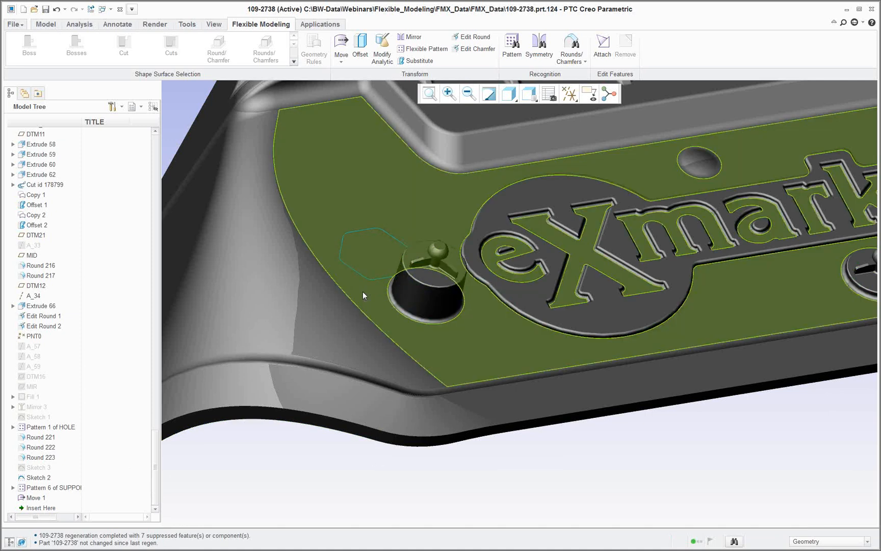
# Examine the moved and raised boss beside the logo, its blend into the chute surface, and the ribbed flange
pyautogui.scroll(-3, 377, 293)
pyautogui.scroll(-1, 424, 287)
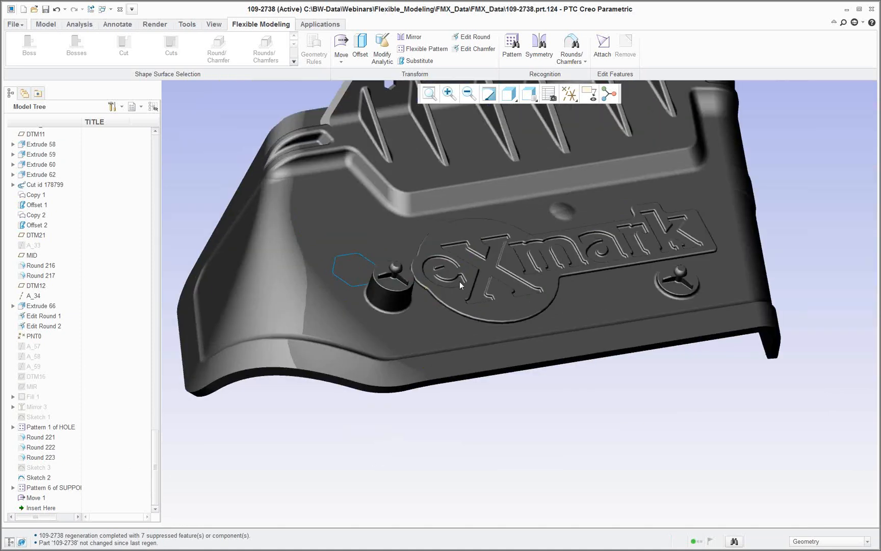
pyautogui.moveTo(459, 281)
pyautogui.mouseDown(button='middle')
pyautogui.moveTo(459, 260)
pyautogui.moveTo(398, 264)
pyautogui.moveTo(378, 306)
pyautogui.mouseUp(button='middle')
pyautogui.scroll(-2, 398, 265)
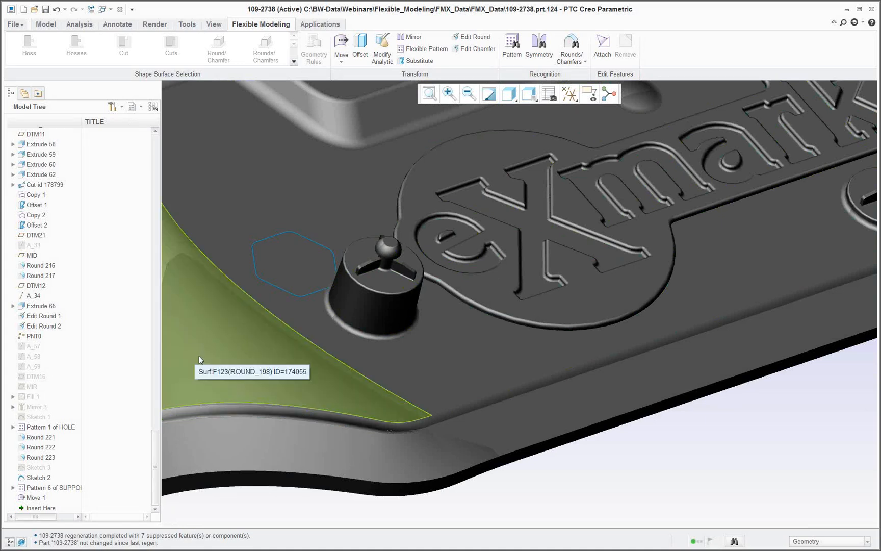
pyautogui.scroll(2, 280, 324)
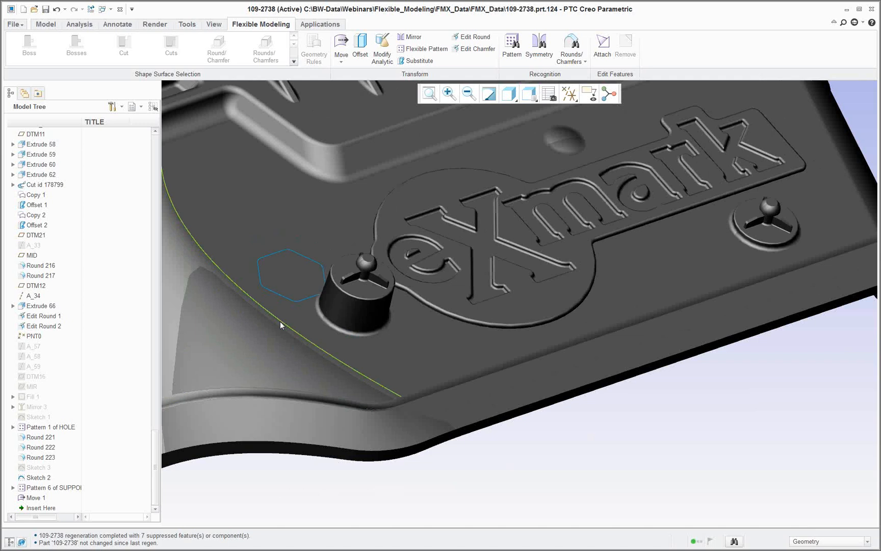
pyautogui.click(280, 321)
pyautogui.scroll(3, 280, 322)
pyautogui.scroll(-2, 282, 176)
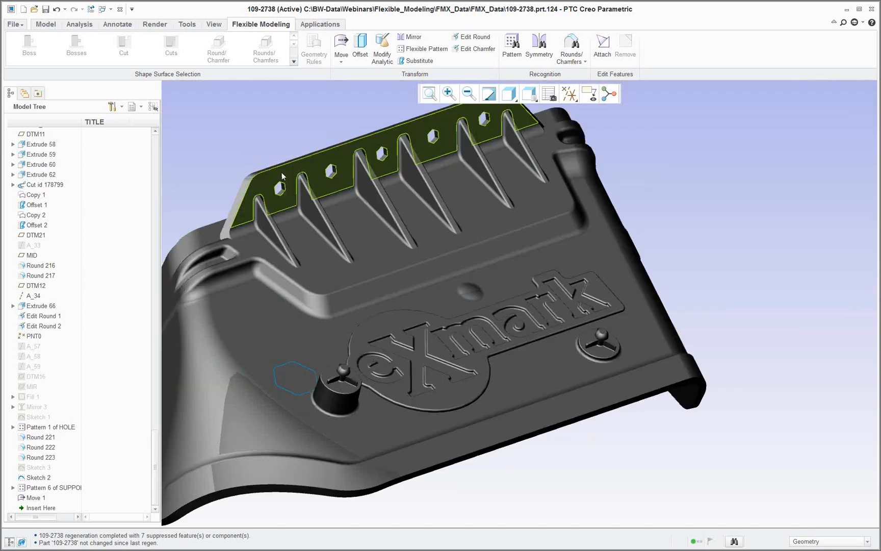
# Select all surfaces of the hexagonal hole at the flange's end nearest the raised boss, using the Cut shape rule
pyautogui.scroll(-2, 305, 207)
pyautogui.scroll(-3, 291, 199)
pyautogui.click(292, 198)
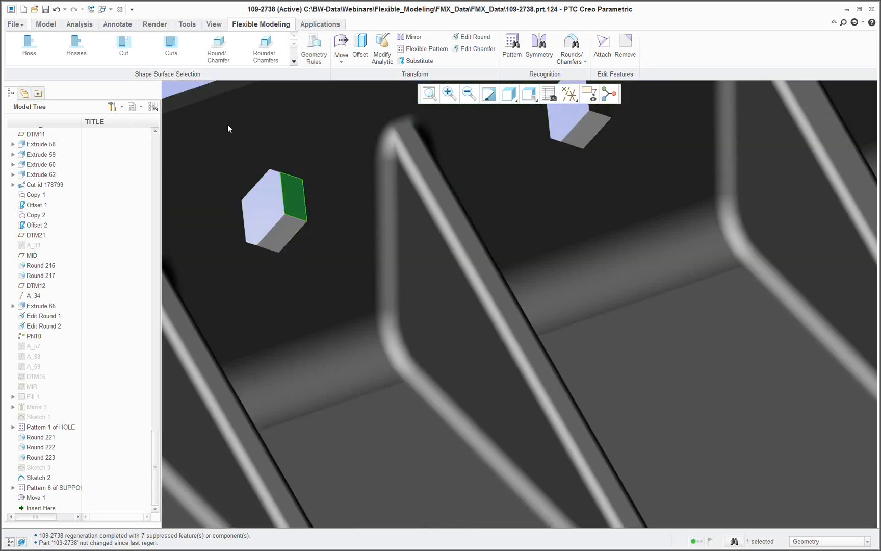
pyautogui.click(140, 51)
pyautogui.scroll(2, 356, 252)
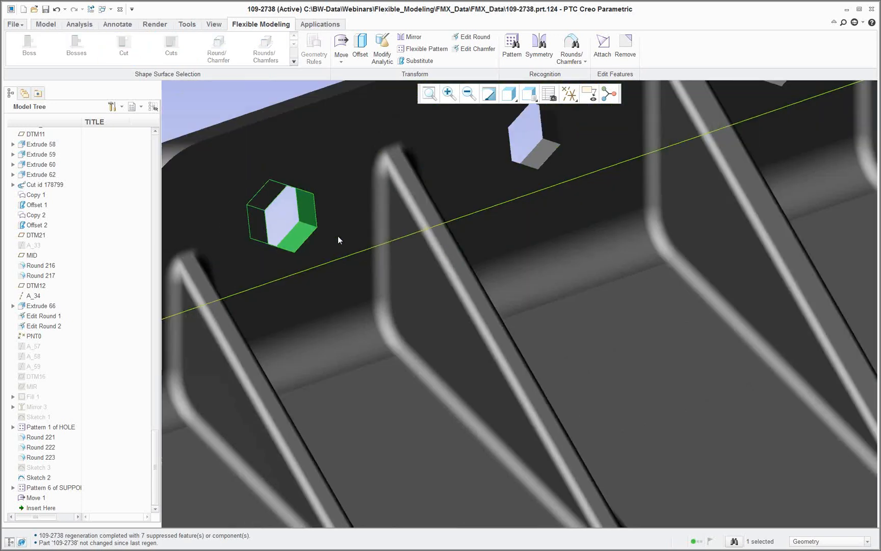
pyautogui.scroll(3, 326, 229)
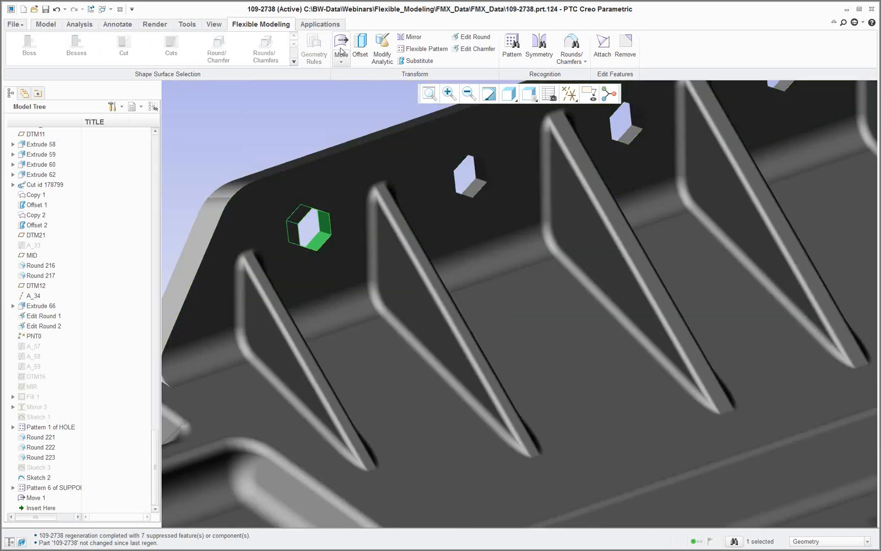
# Enlarge the selected hexagonal hole by offsetting its surfaces outward 0.1 with Offset Geometry
pyautogui.click(341, 51)
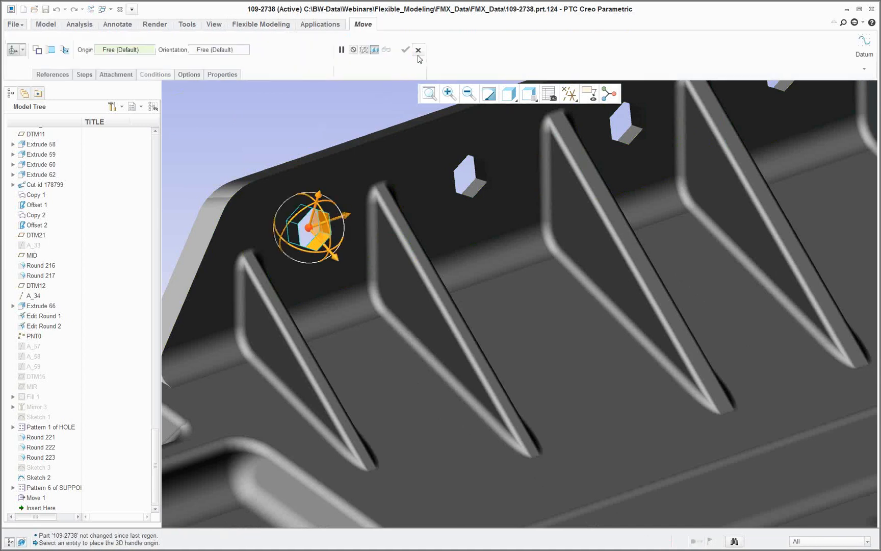
pyautogui.click(419, 49)
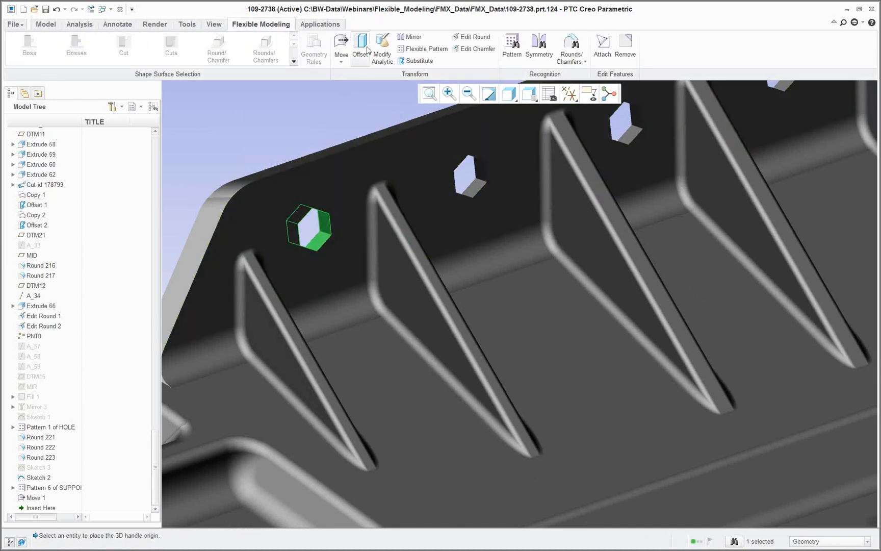
pyautogui.click(360, 49)
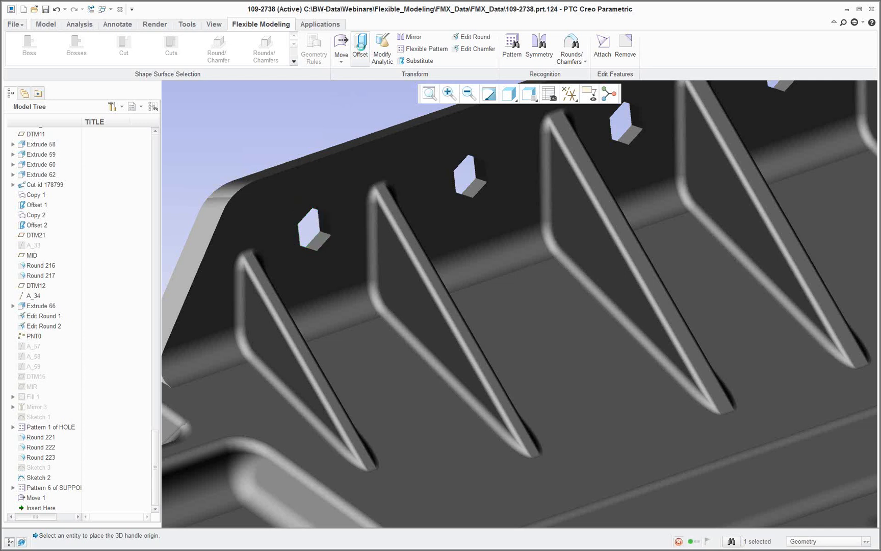
pyautogui.scroll(-2, 322, 231)
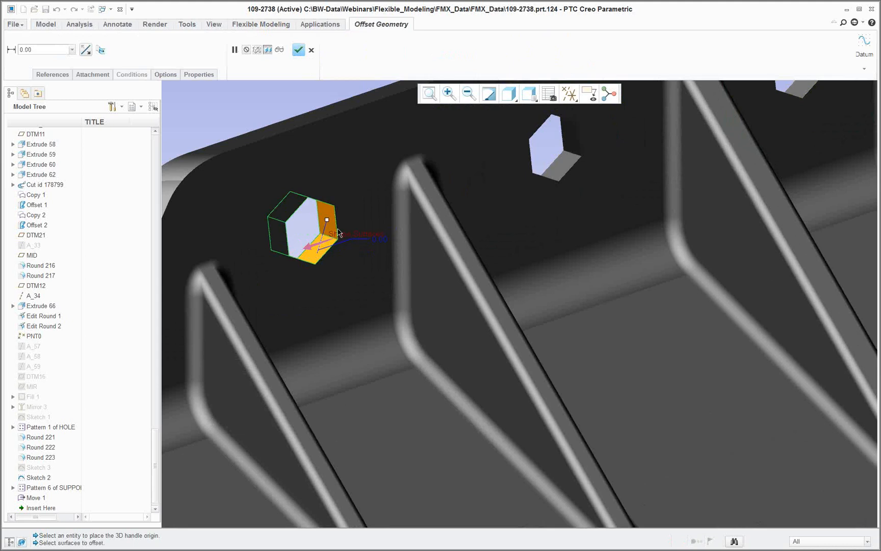
pyautogui.moveTo(329, 220); pyautogui.dragTo(338, 220)
pyautogui.doubleClick(387, 236)
pyautogui.write('0.1')
pyautogui.press('Return')
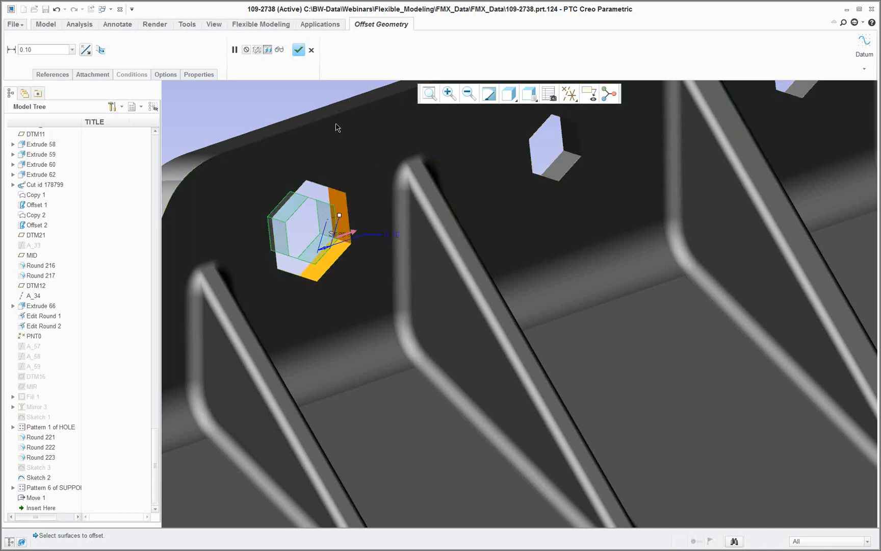
pyautogui.click(298, 49)
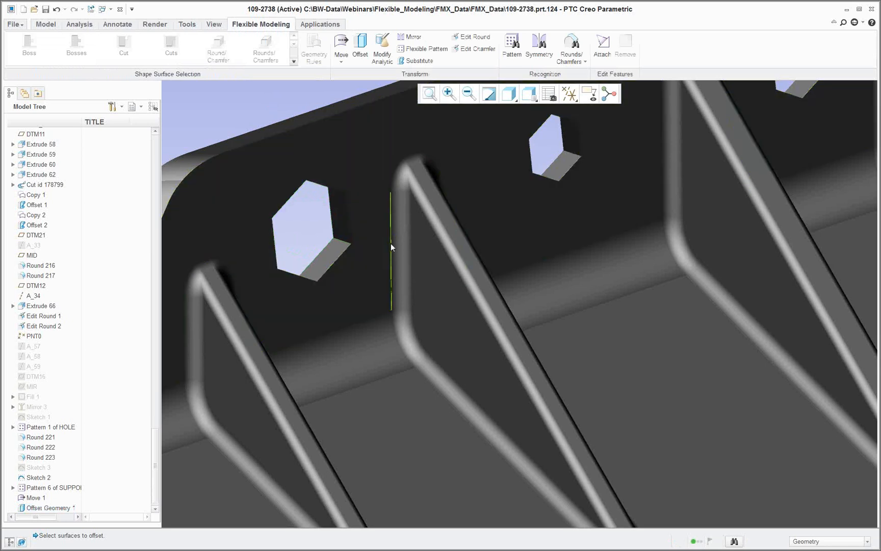
# Examine the enlarged hexagonal hole beside the other flange holes and the layout of the support ribs
pyautogui.scroll(3, 391, 244)
pyautogui.moveTo(362, 252); pyautogui.dragTo(343, 255, button='middle')
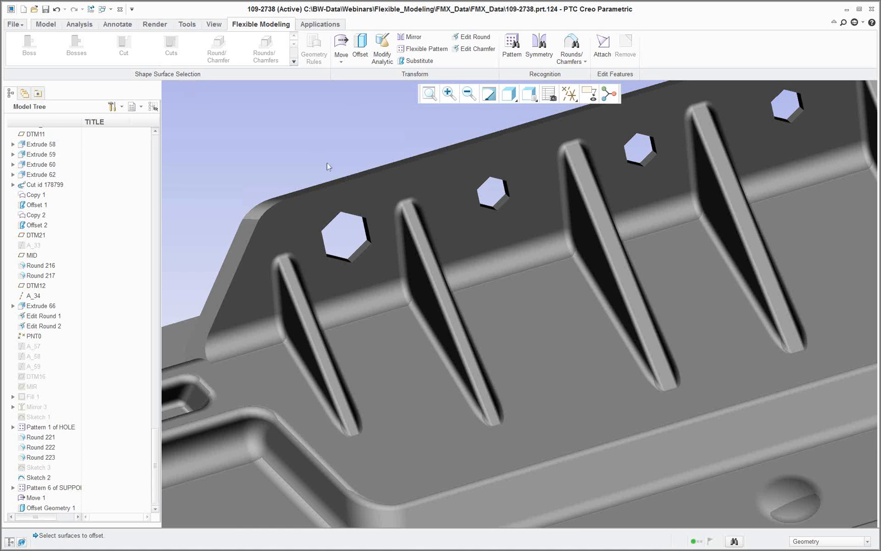
pyautogui.scroll(-2, 327, 163)
pyautogui.scroll(-2, 327, 164)
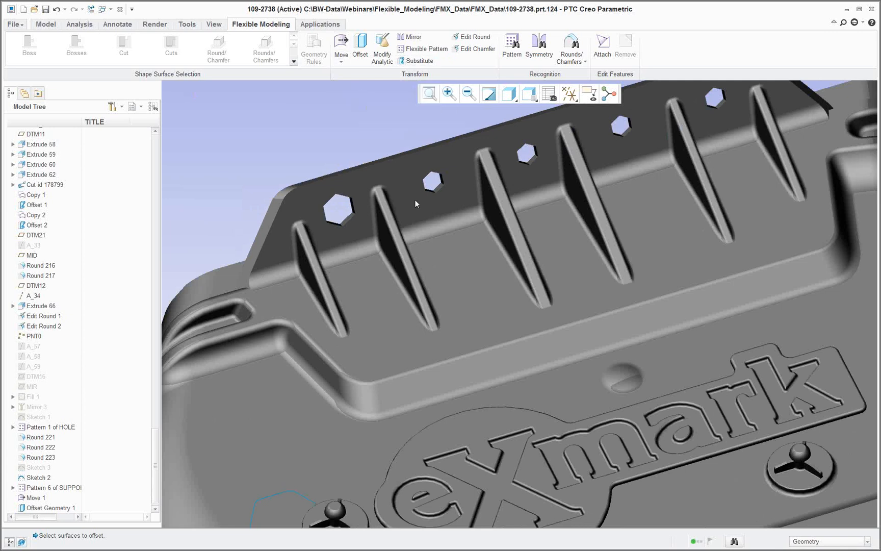
pyautogui.scroll(-3, 512, 295)
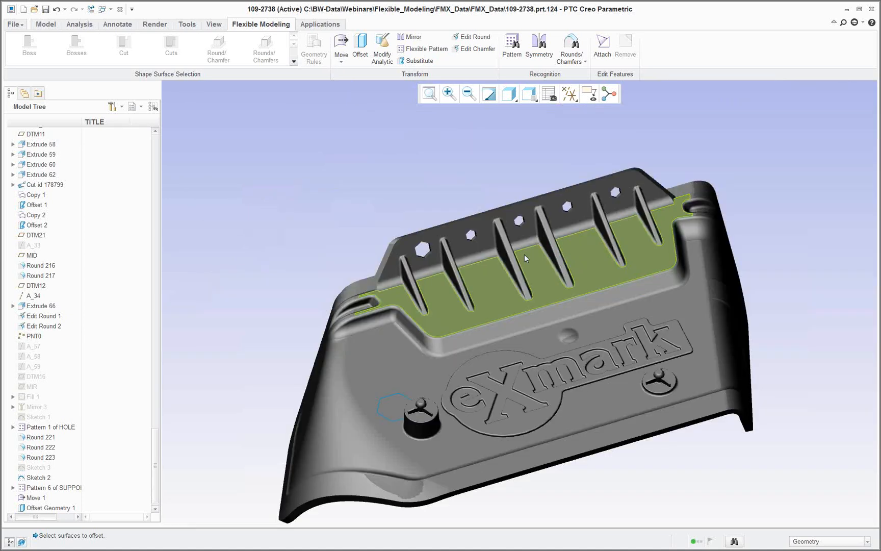
pyautogui.moveTo(524, 254)
pyautogui.keyDown('ctrl'); pyautogui.mouseDown(button='middle')
pyautogui.moveTo(515, 266)
pyautogui.moveTo(539, 367)
pyautogui.moveTo(521, 331)
pyautogui.moveTo(498, 209)
pyautogui.moveTo(496, 257)
pyautogui.mouseUp(button='middle'); pyautogui.keyUp('ctrl')
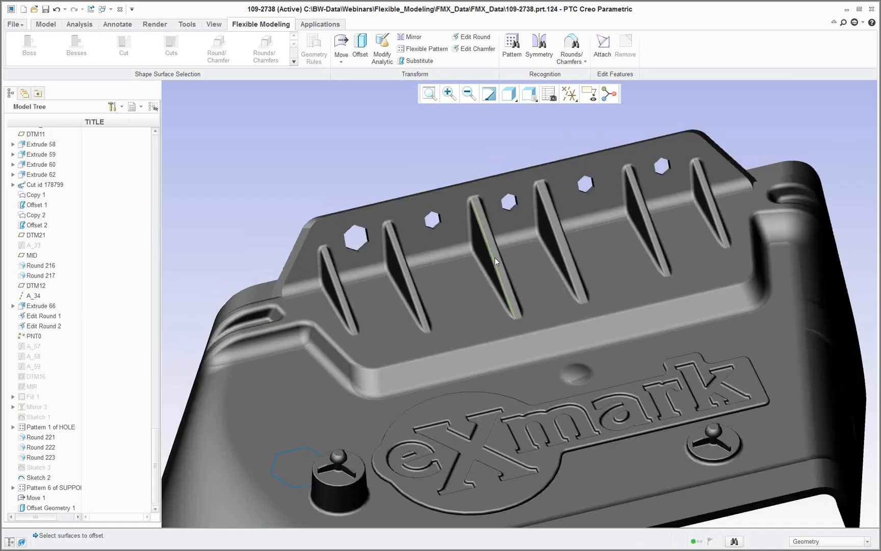
pyautogui.scroll(2, 495, 257)
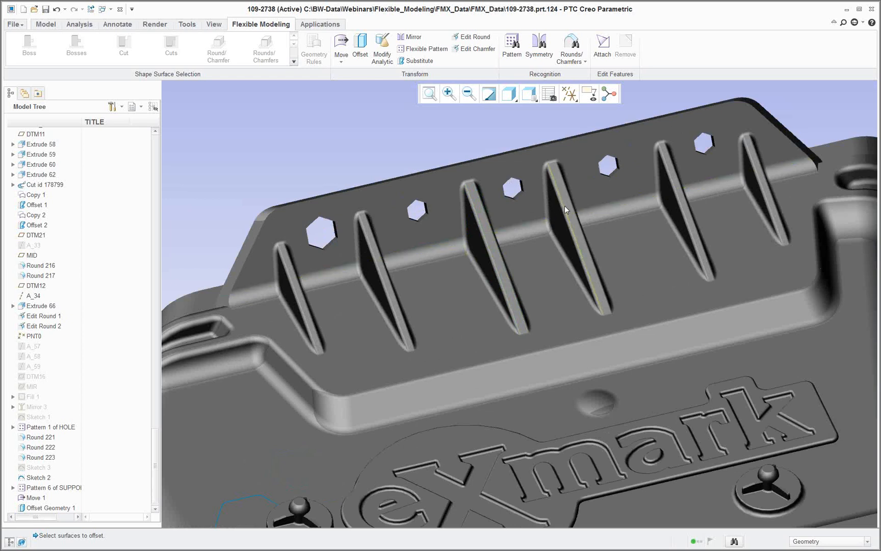
pyautogui.click(527, 243)
pyautogui.click(412, 37)
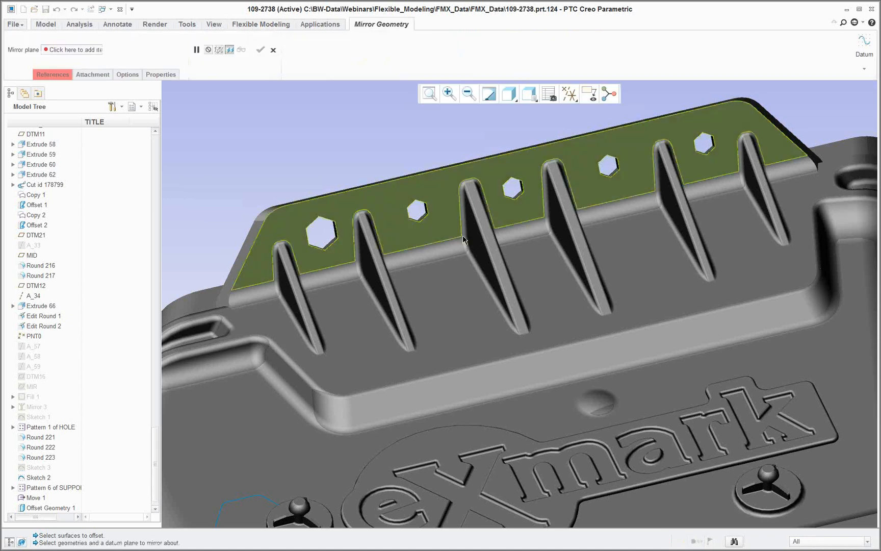
pyautogui.scroll(2, 493, 258)
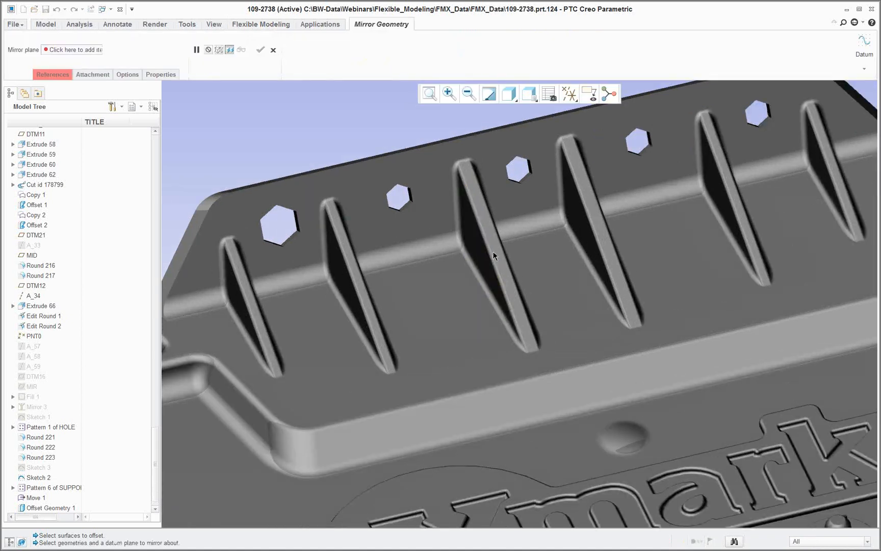
pyautogui.click(492, 255)
pyautogui.scroll(1, 493, 256)
pyautogui.keyDown('ctrl'); pyautogui.click(622, 211); pyautogui.keyUp('ctrl')
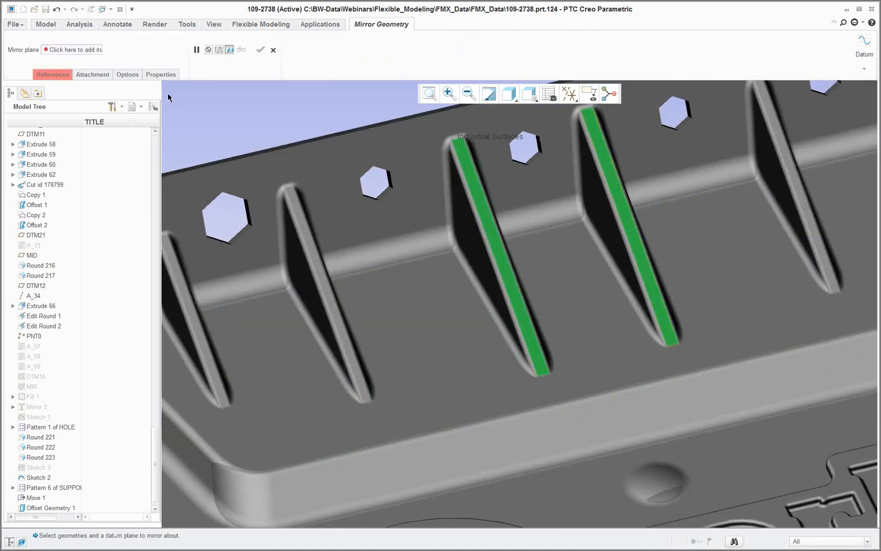
pyautogui.click(273, 50)
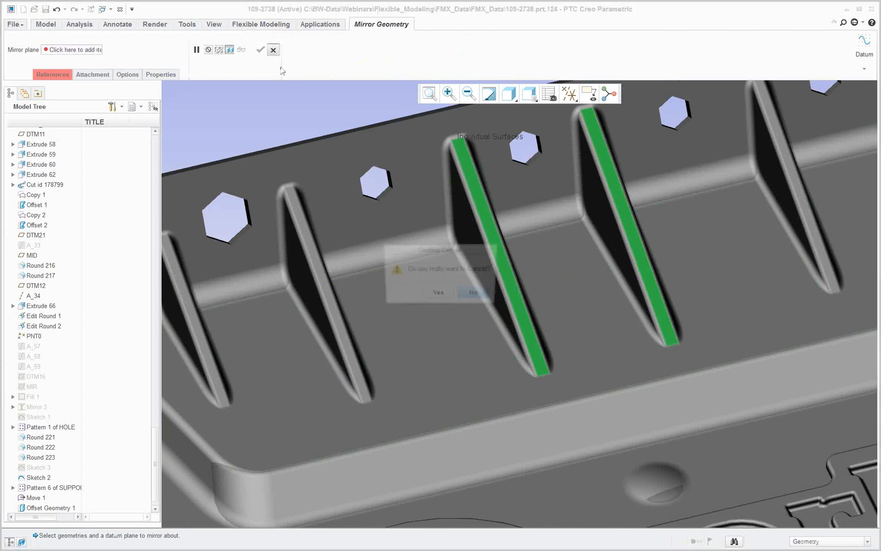
pyautogui.click(449, 298)
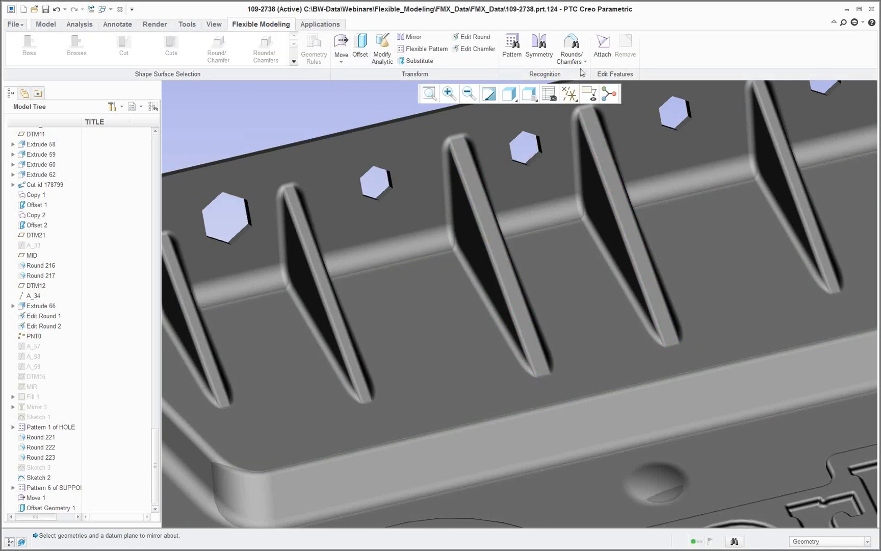
# Create an Identical Symmetry Recognition feature from the narrow edge faces of the two middle ribs and check the recognized ribs
pyautogui.click(540, 46)
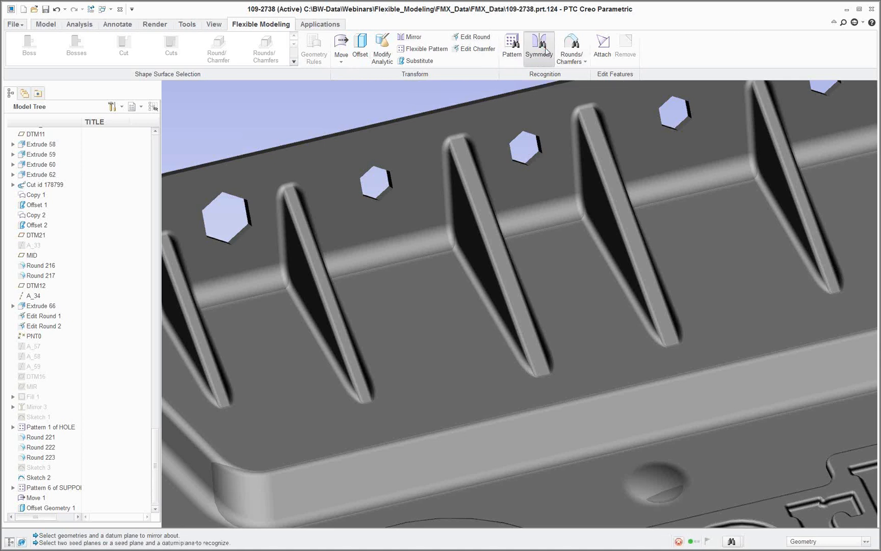
pyautogui.click(480, 203)
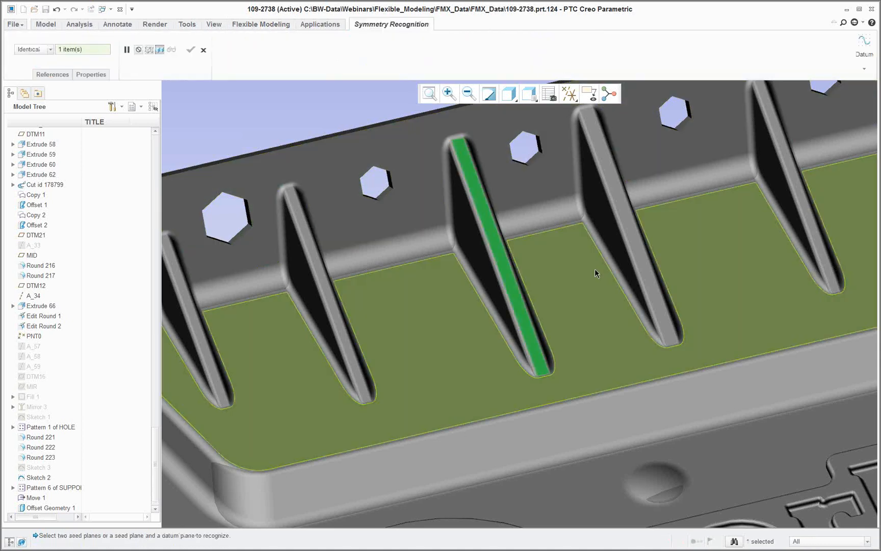
pyautogui.click(622, 210)
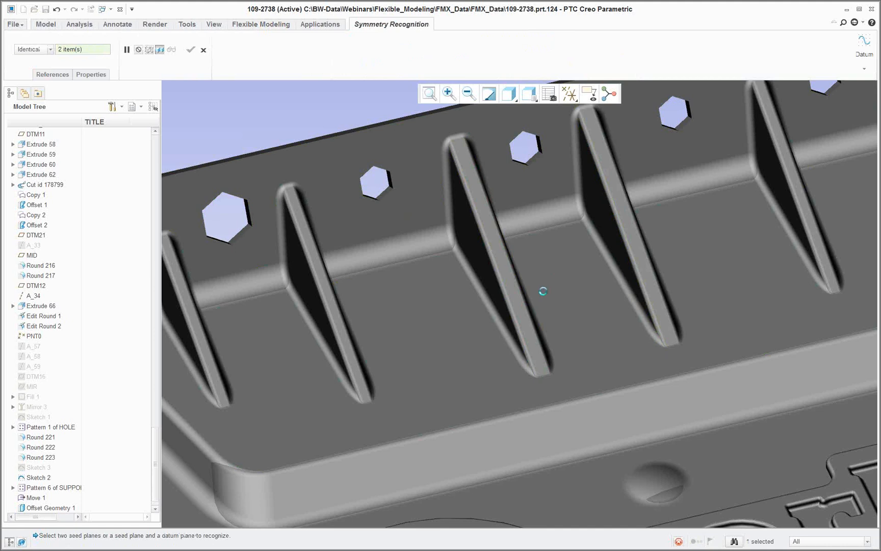
pyautogui.scroll(3, 489, 331)
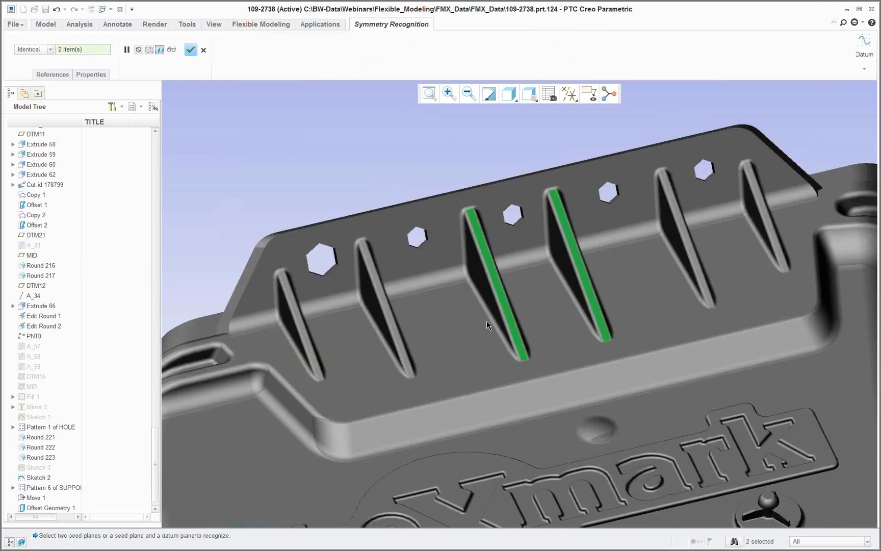
pyautogui.scroll(2, 487, 320)
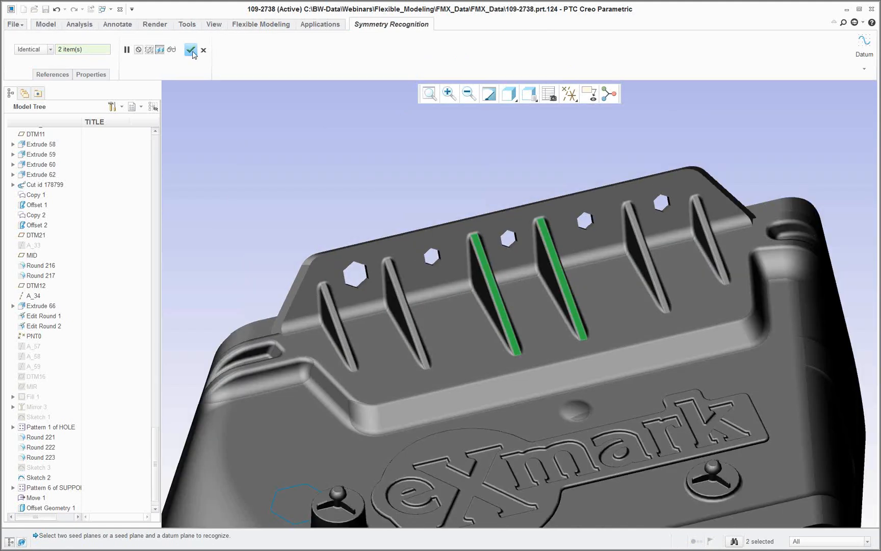
pyautogui.click(192, 51)
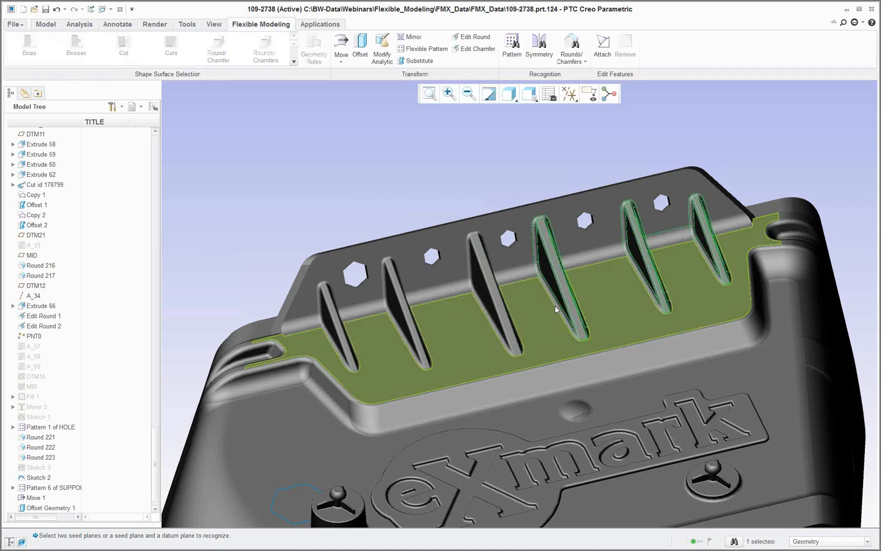
pyautogui.scroll(-2, 555, 305)
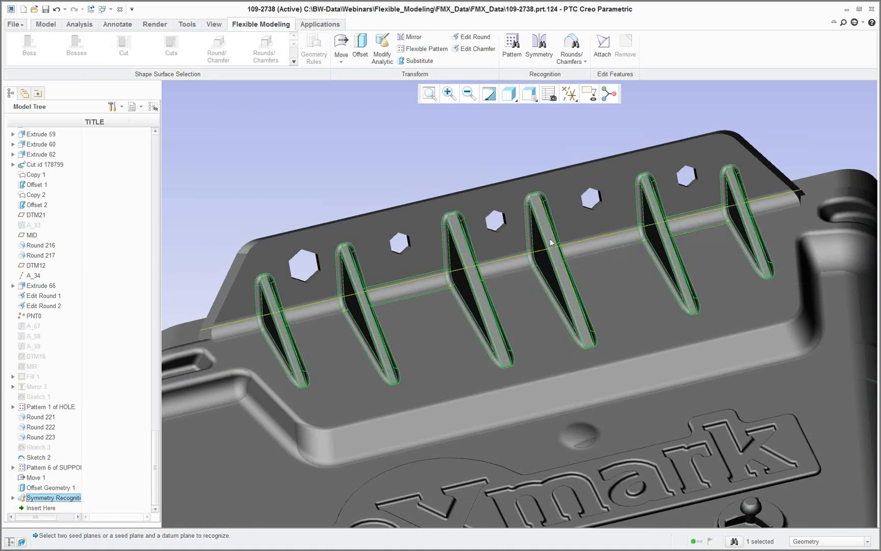
pyautogui.click(436, 148)
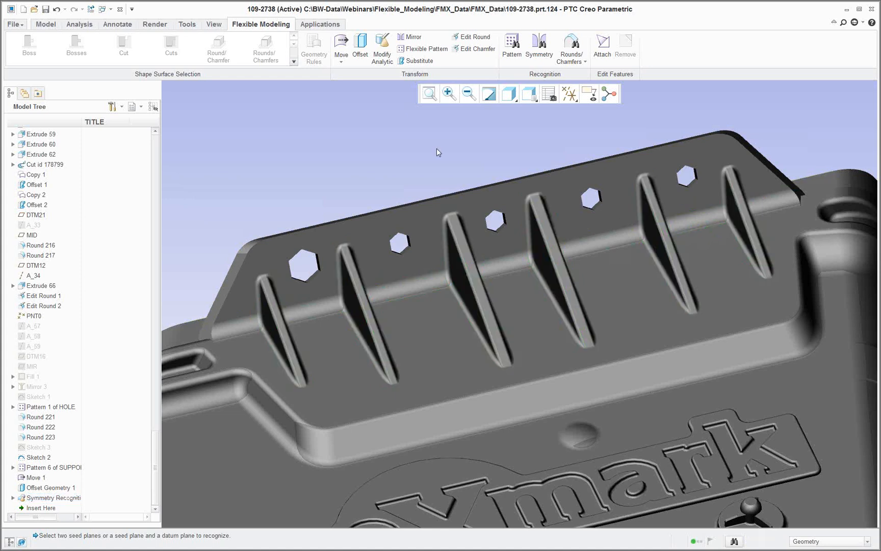
# Select the entire third rib from the enlarged hole's end with the Boss shape rule and start moving it with the dragger
pyautogui.click(342, 43)
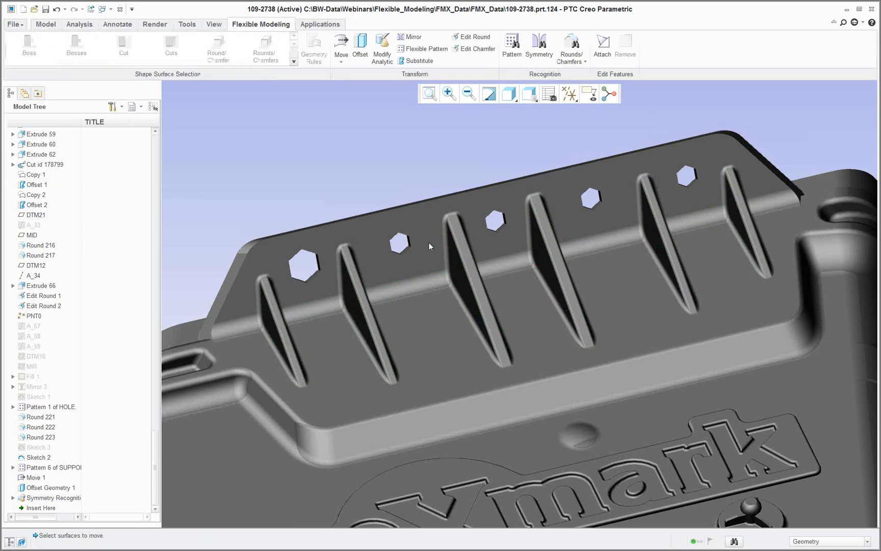
pyautogui.click(454, 281)
pyautogui.scroll(3, 454, 281)
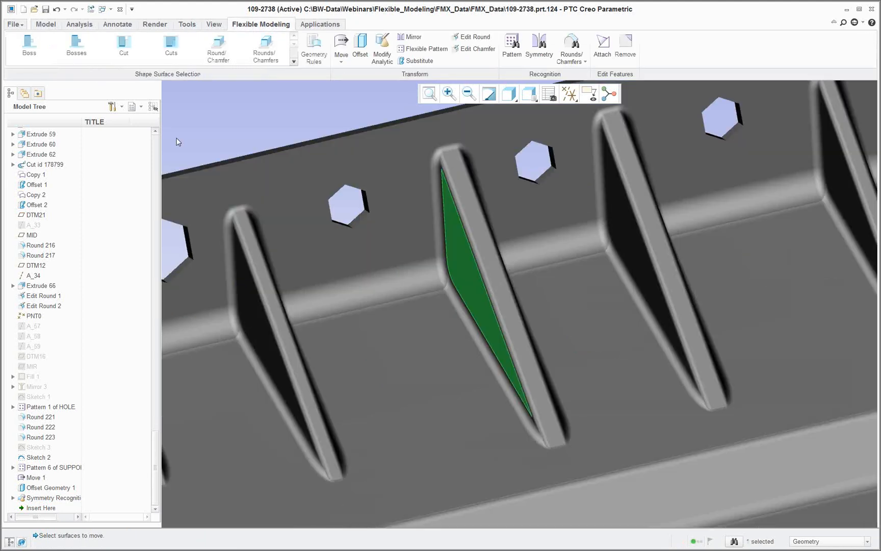
pyautogui.click(29, 45)
pyautogui.click(341, 46)
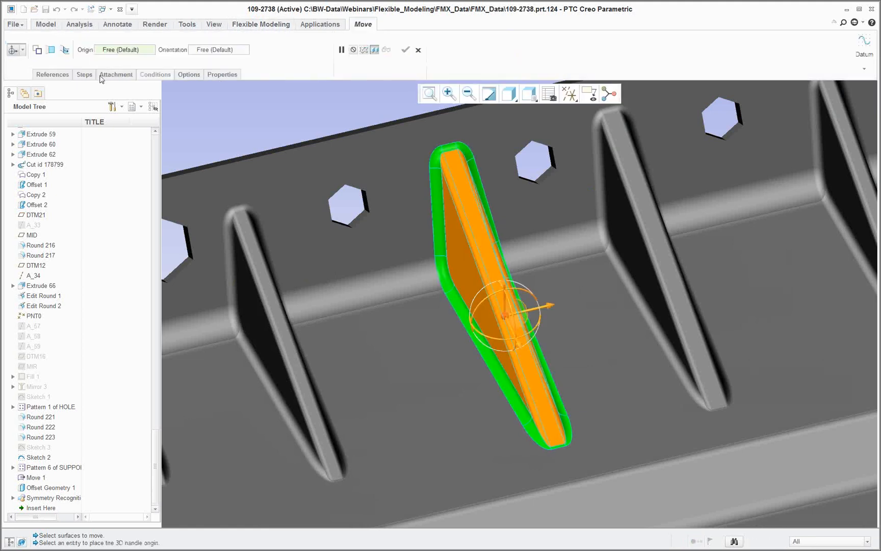
# Set the rib's move to propagate through the Symmetry Recognition feature
pyautogui.click(114, 76)
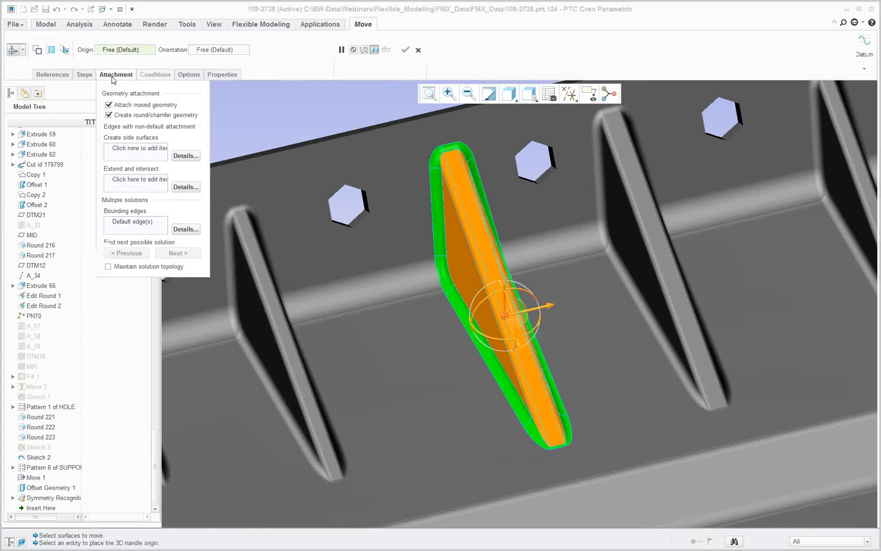
pyautogui.click(189, 75)
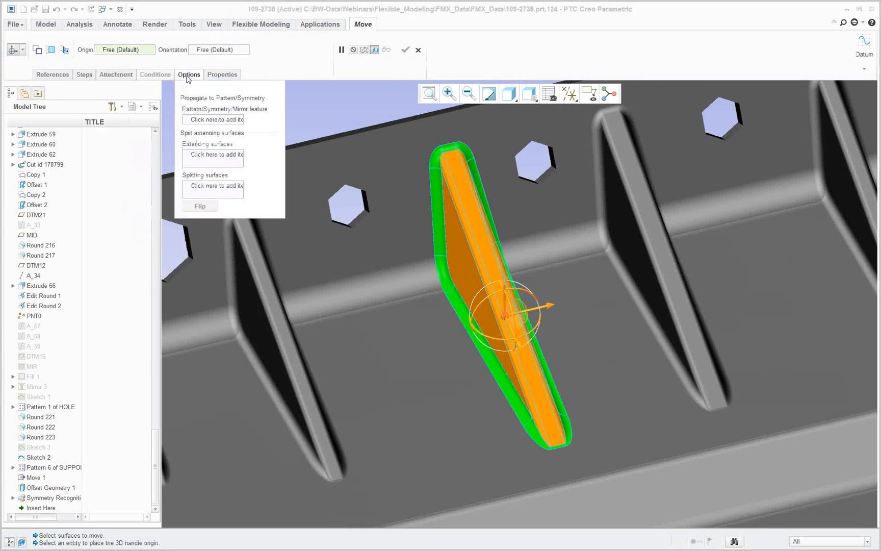
pyautogui.click(203, 119)
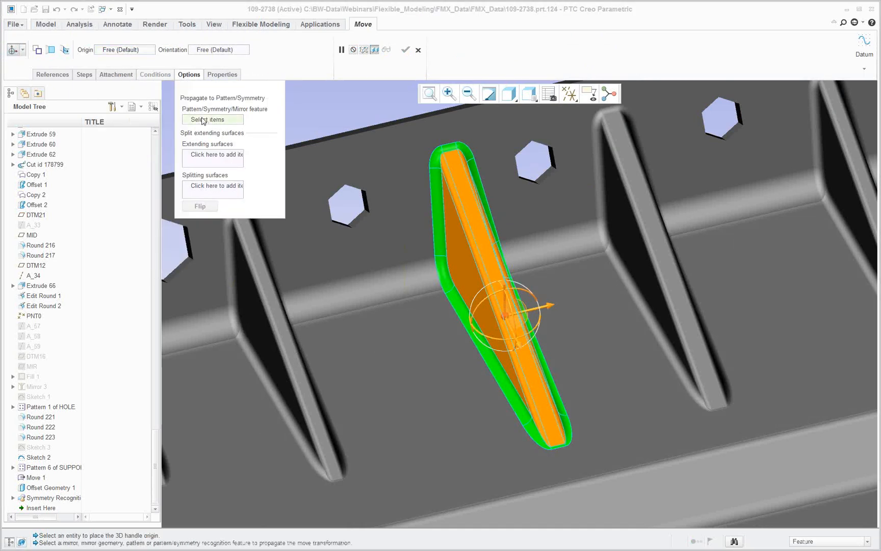
pyautogui.click(155, 238)
pyautogui.moveTo(157, 373); pyautogui.dragTo(153, 477)
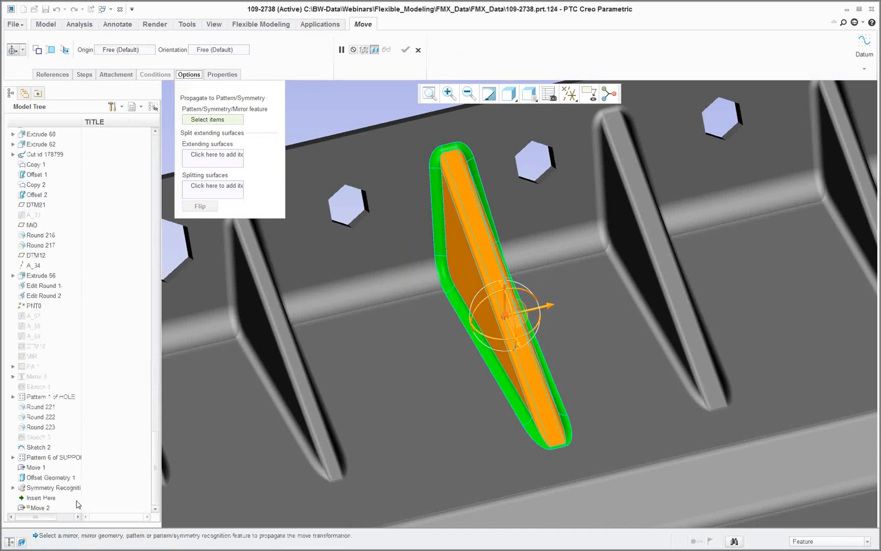
pyautogui.click(62, 489)
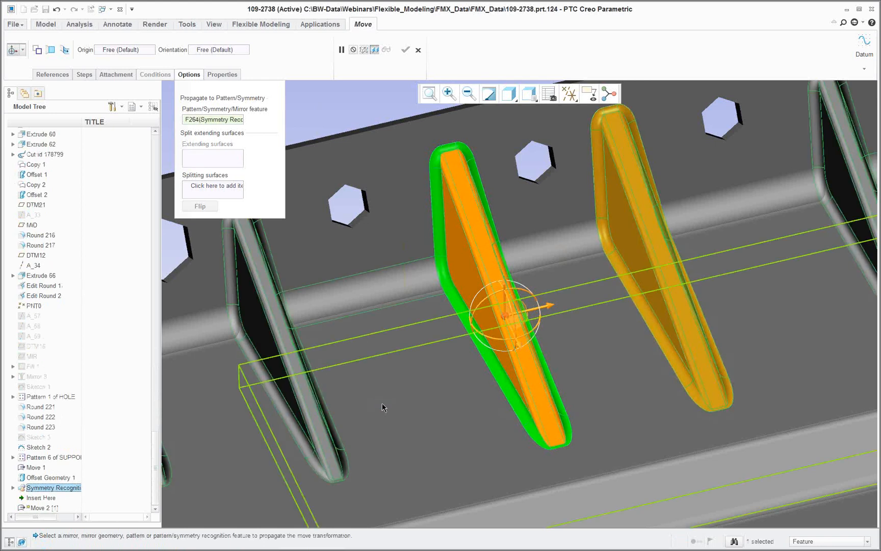
# Move the third rib a short distance away from the middle of the flange, toward the enlarged hole, and accept the move
pyautogui.scroll(1, 470, 352)
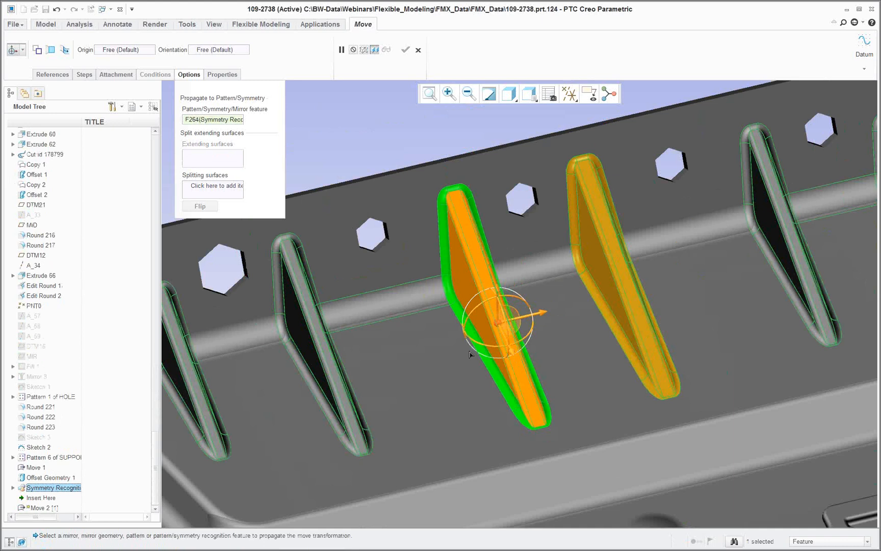
pyautogui.scroll(1, 470, 352)
pyautogui.moveTo(514, 321); pyautogui.dragTo(503, 324)
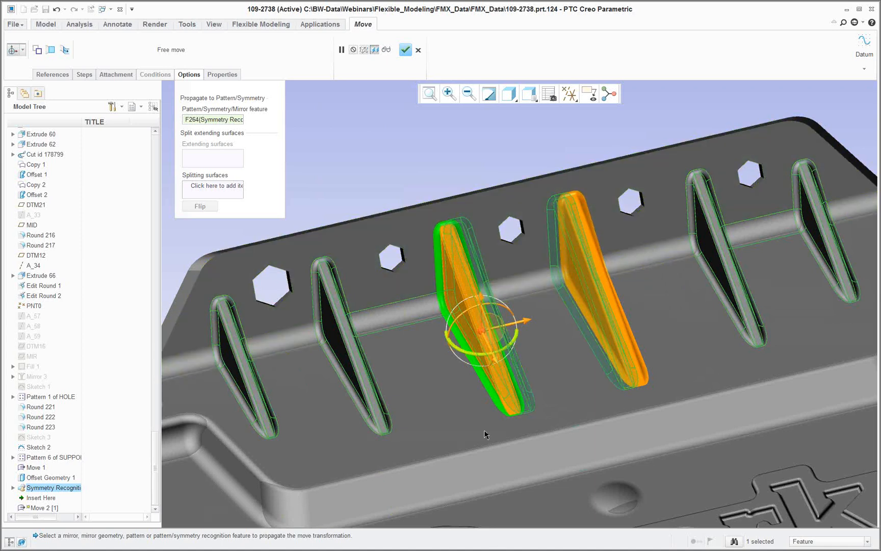
pyautogui.click(405, 50)
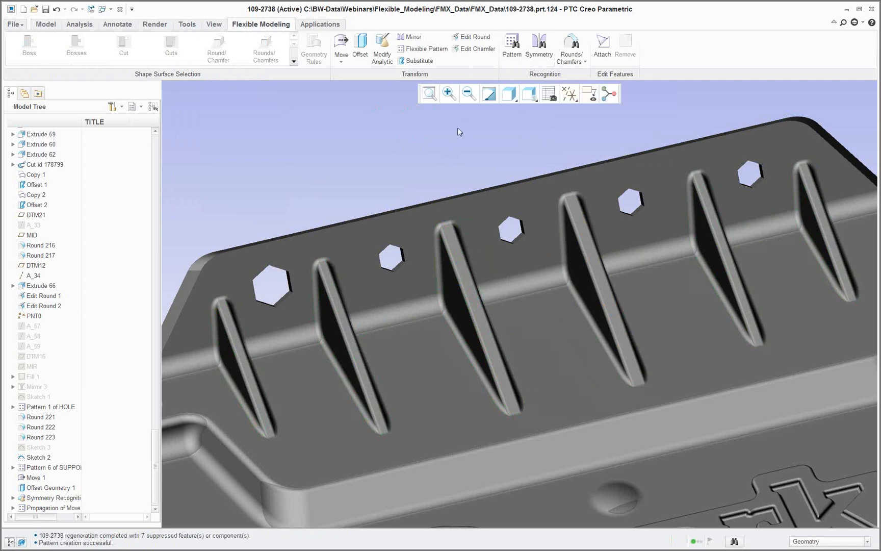
# Select all surfaces of the raised eXmark logo from its flat face with the Boss shape rule
pyautogui.scroll(-6, 444, 156)
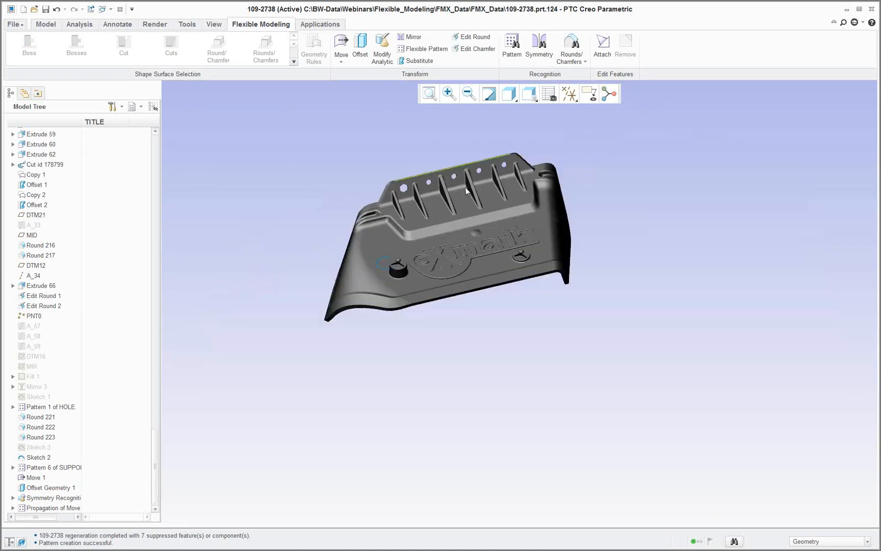
pyautogui.scroll(2, 454, 203)
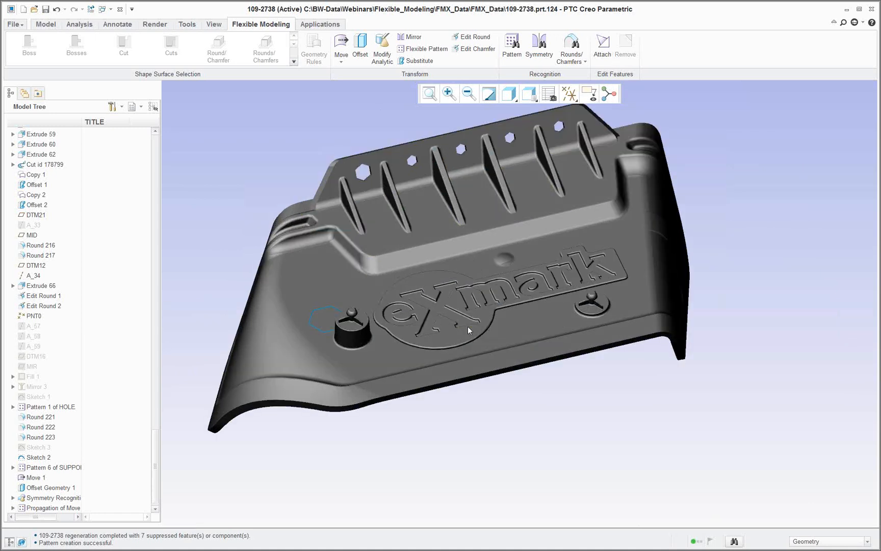
pyautogui.scroll(5, 468, 326)
pyautogui.click(486, 326)
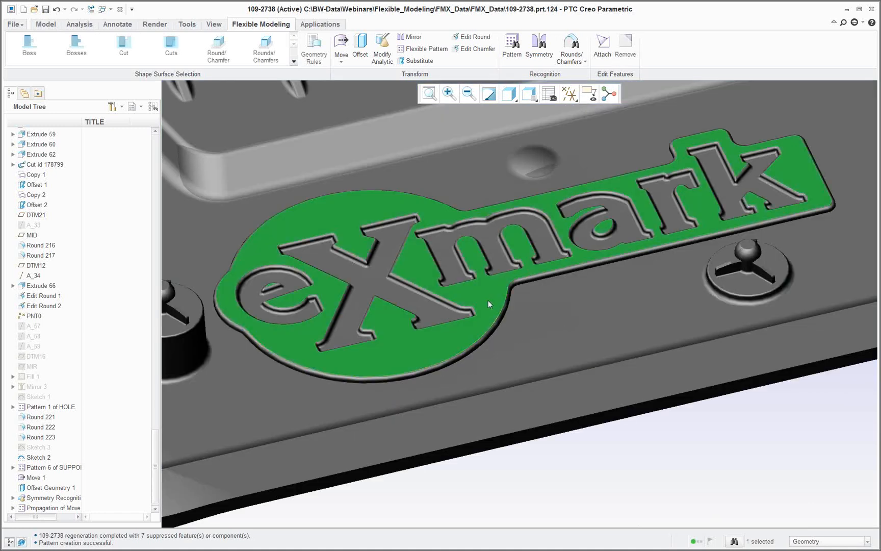
pyautogui.click(29, 46)
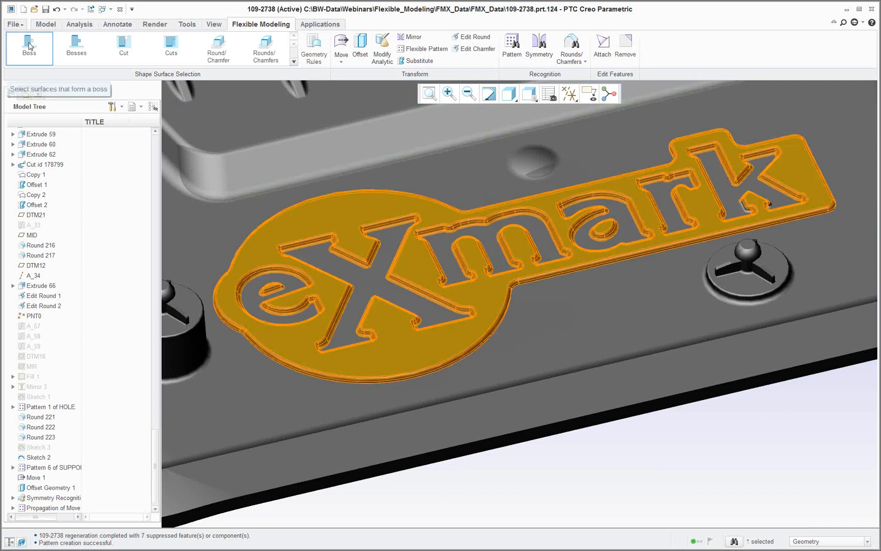
pyautogui.click(29, 46)
# Try to remove the selected eXmark logo surfaces from the chute with Remove, then clear the selection
pyautogui.scroll(-4, 440, 296)
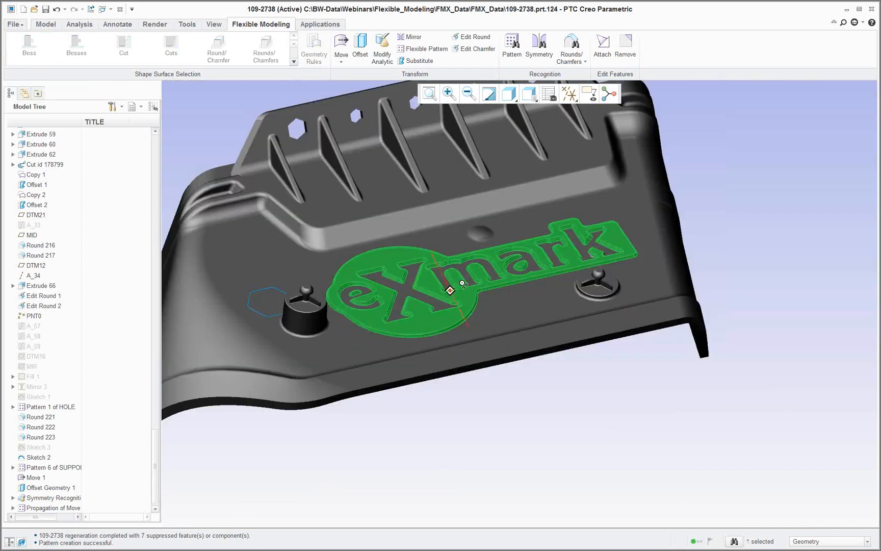
pyautogui.moveTo(463, 283); pyautogui.dragTo(541, 212, button='middle')
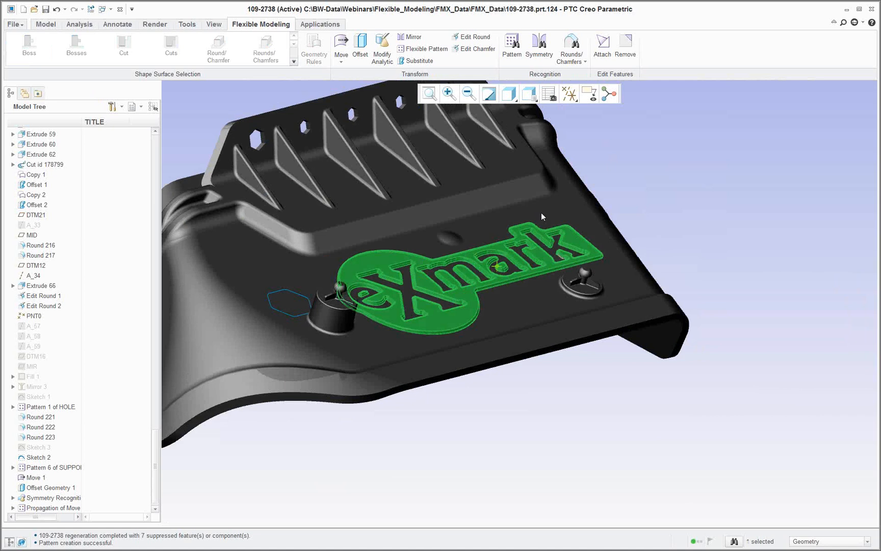
pyautogui.click(626, 47)
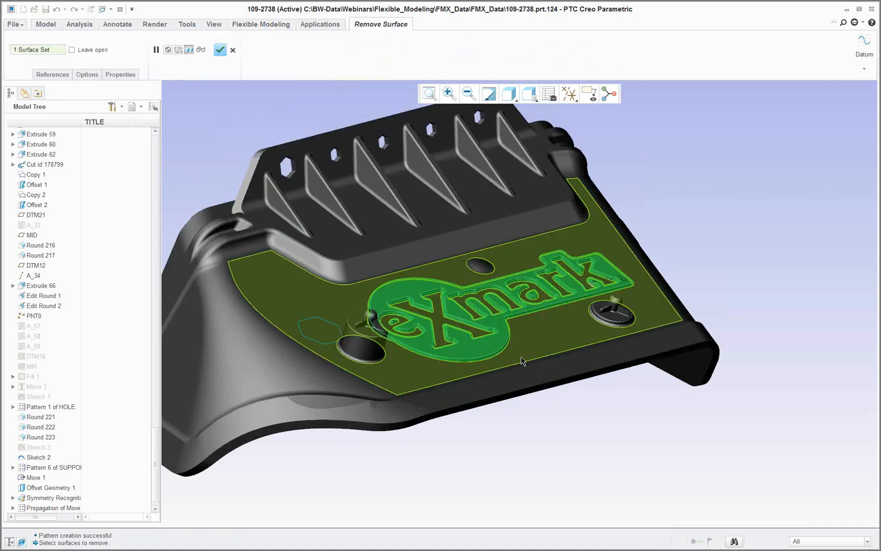
pyautogui.click(220, 49)
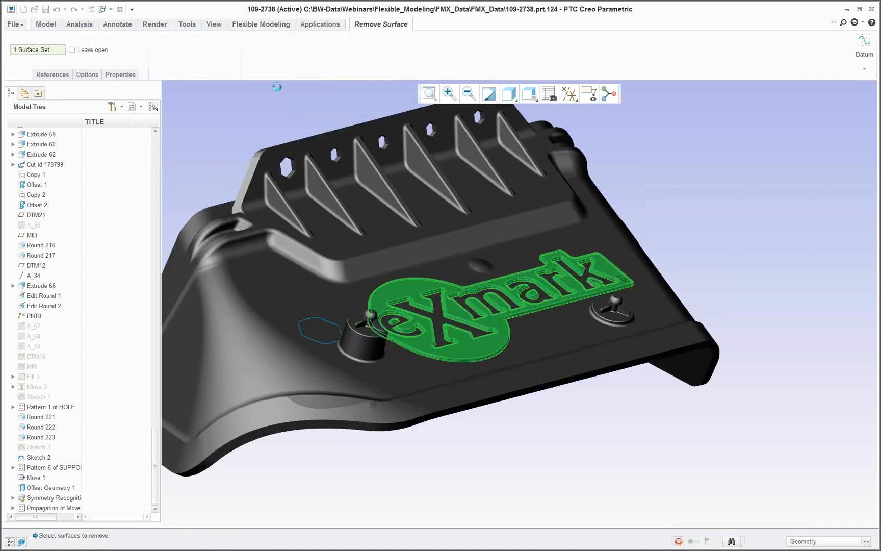
pyautogui.scroll(1, 540, 347)
pyautogui.moveTo(542, 333); pyautogui.dragTo(533, 345, button='middle')
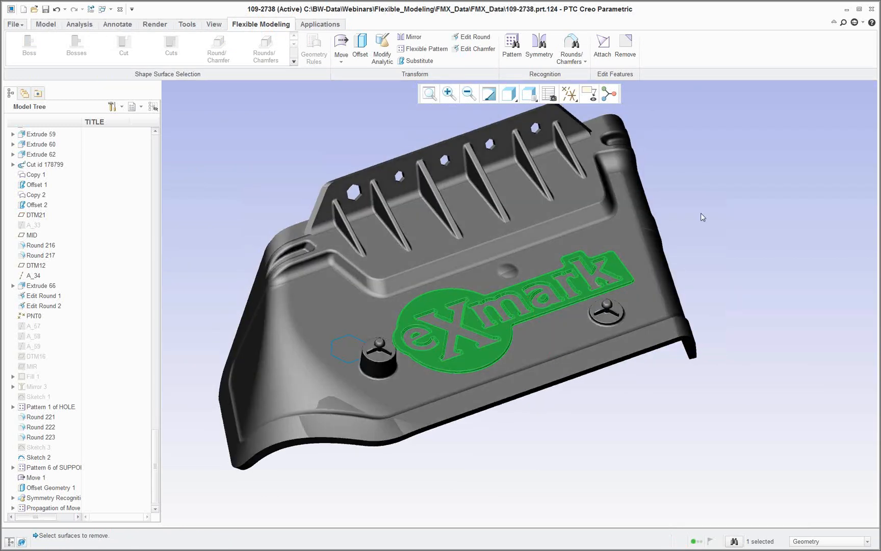
pyautogui.click(701, 213)
# Examine the area where the raised boss, its base round and the eXmark logo meet
pyautogui.scroll(-2, 499, 329)
pyautogui.click(496, 342)
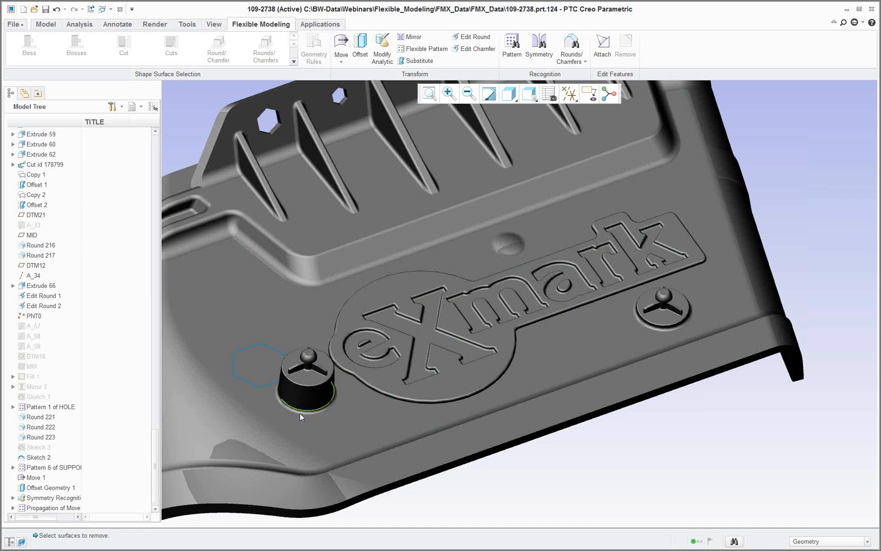
pyautogui.scroll(-2, 301, 417)
pyautogui.scroll(-2, 301, 417)
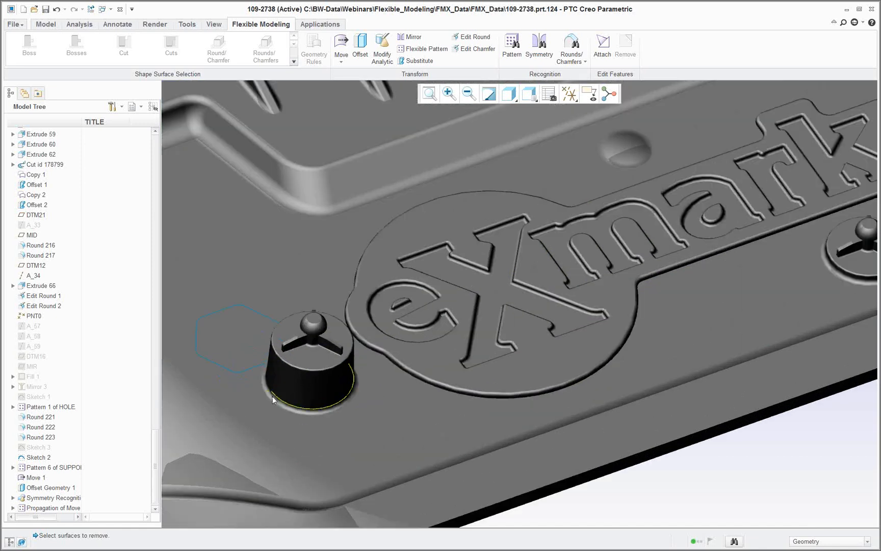
pyautogui.click(247, 378)
pyautogui.scroll(2, 505, 280)
pyautogui.scroll(3, 592, 269)
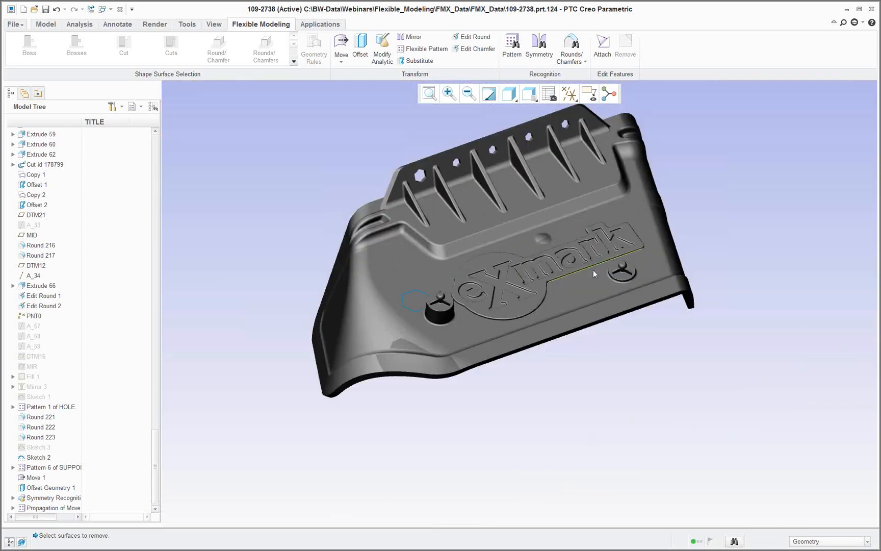
pyautogui.scroll(-1, 593, 270)
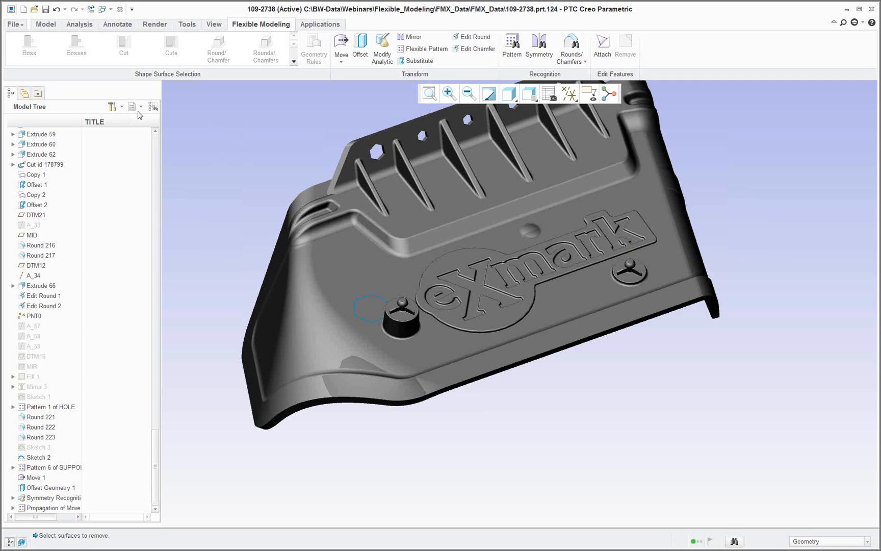
# Import move.stp from the Flexible_Modeling folder as a part named move and switch to the Flexible Modeling tools
pyautogui.click(35, 9)
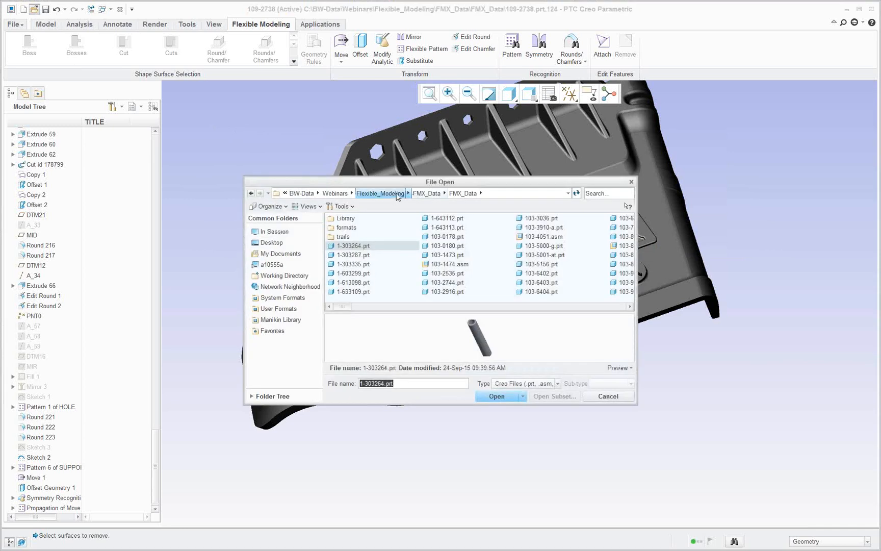
pyautogui.click(397, 200)
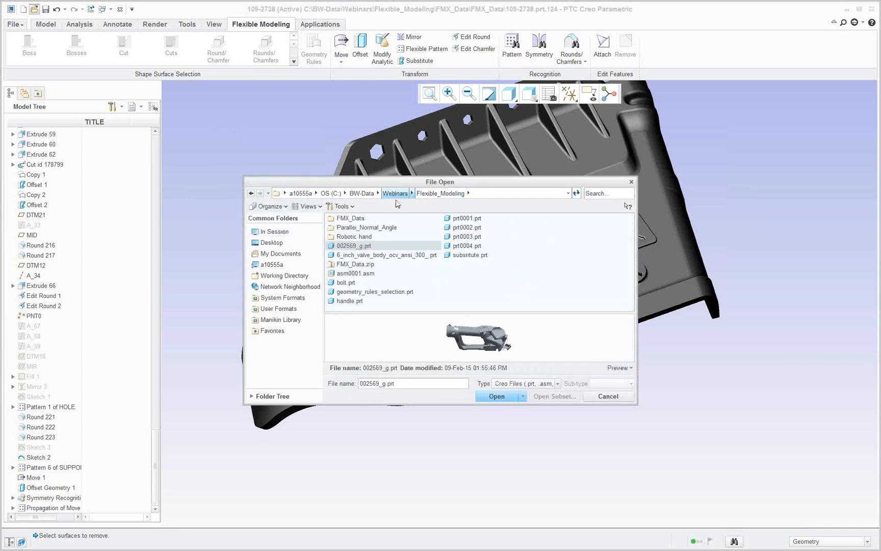
pyautogui.click(557, 383)
pyautogui.click(554, 394)
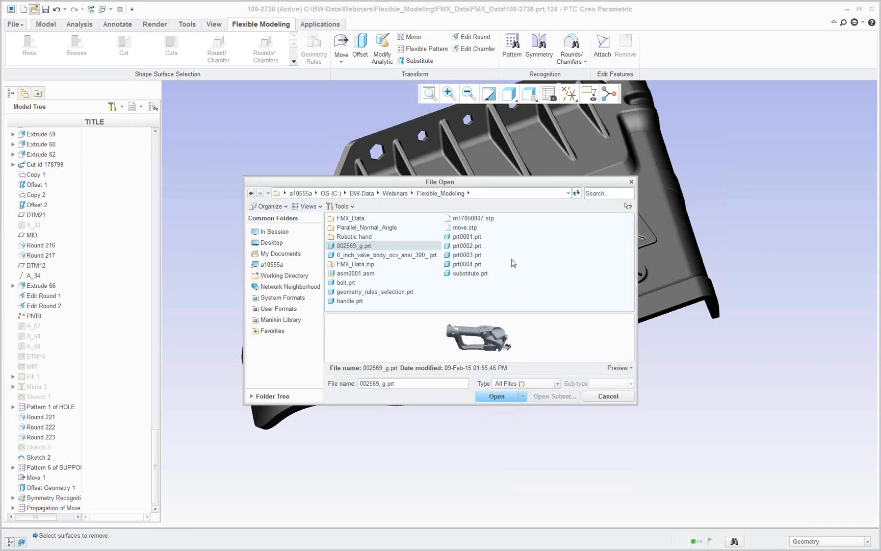
pyautogui.doubleClick(474, 230)
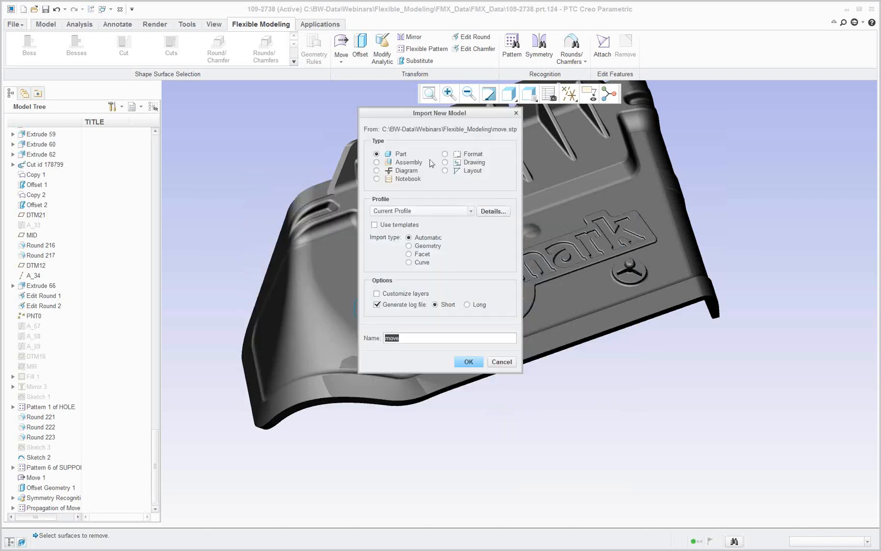
pyautogui.click(471, 363)
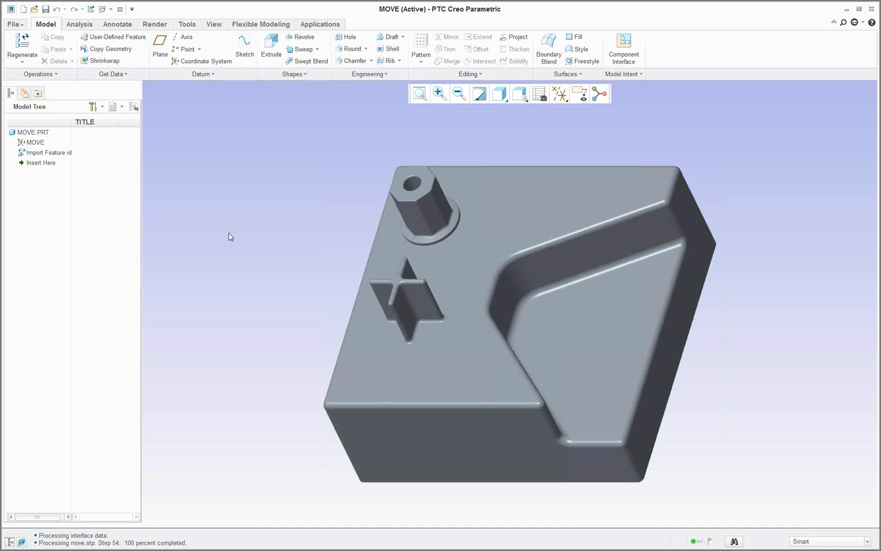
pyautogui.click(251, 26)
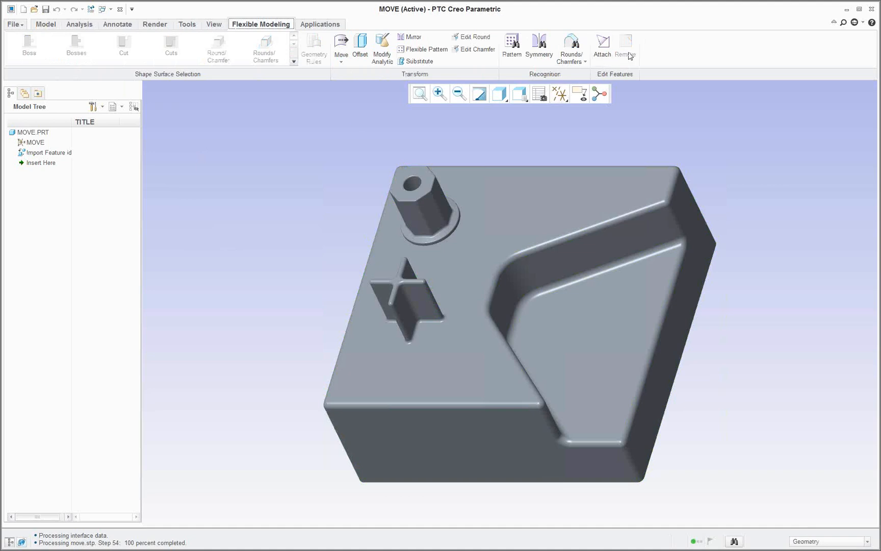
# Select all connected outer rounds of the block from the pocket's upper edge round with the Rounds/Chamfers shape rule
pyautogui.scroll(-2, 578, 255)
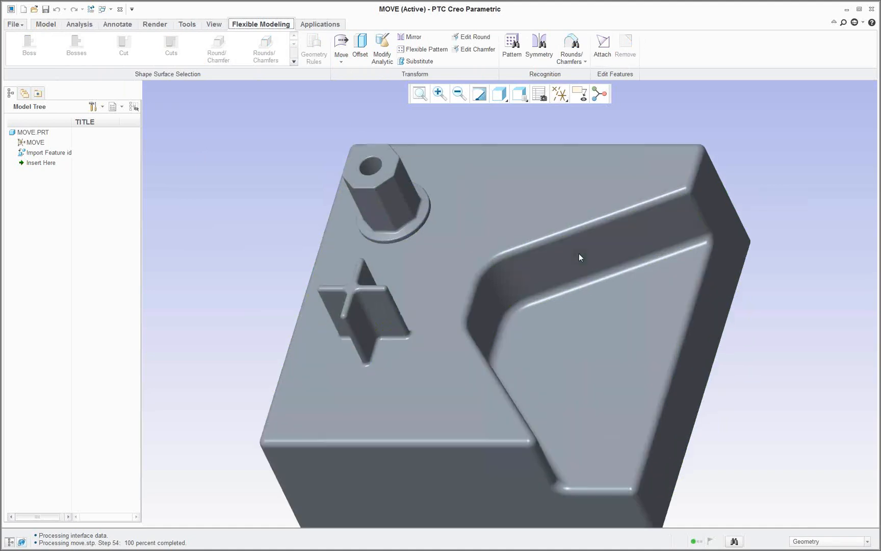
pyautogui.scroll(-2, 579, 255)
pyautogui.click(531, 240)
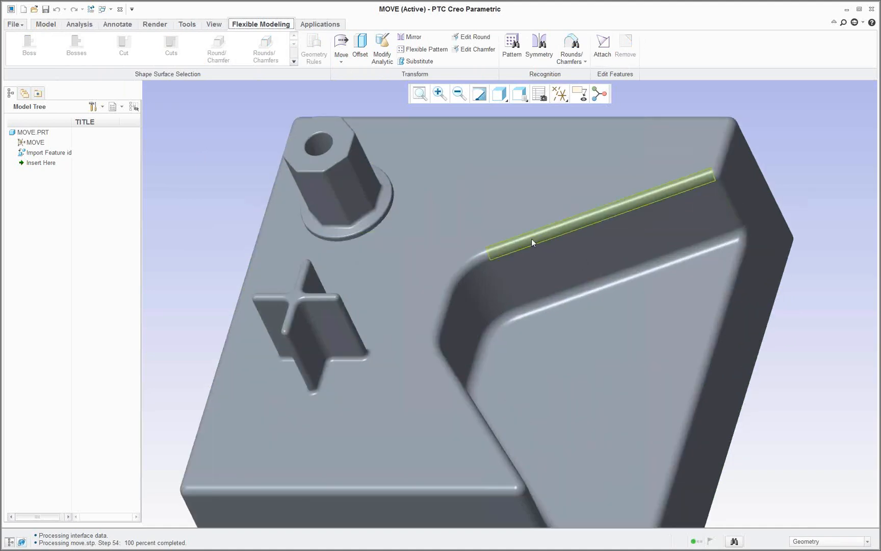
pyautogui.click(532, 238)
pyautogui.click(266, 46)
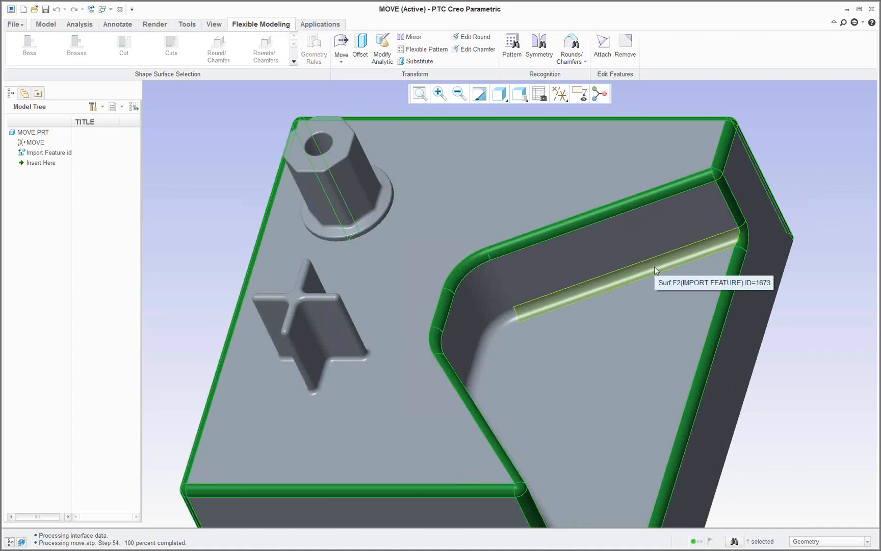
# Remove the selected outer rounds so the block has sharp edges, checking the preview from several sides before accepting
pyautogui.click(627, 46)
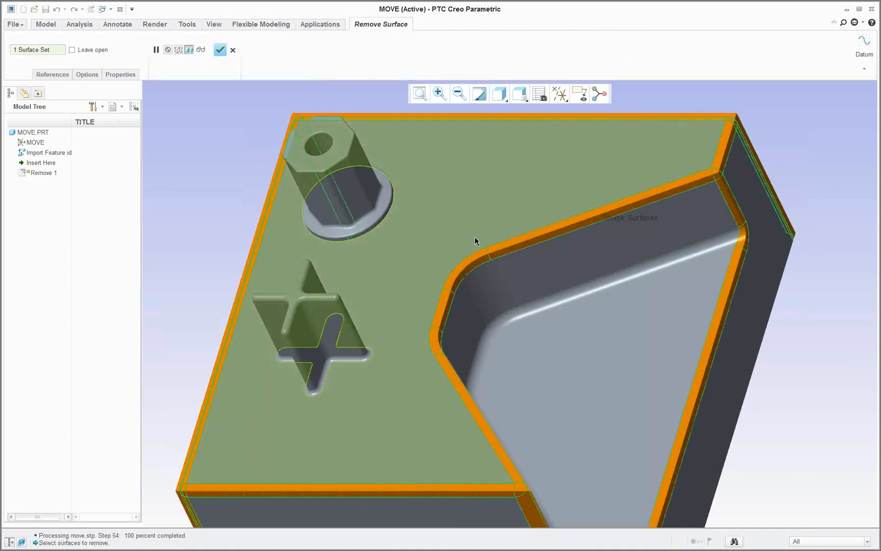
pyautogui.scroll(-3, 469, 238)
pyautogui.moveTo(469, 237); pyautogui.dragTo(390, 270, button='middle')
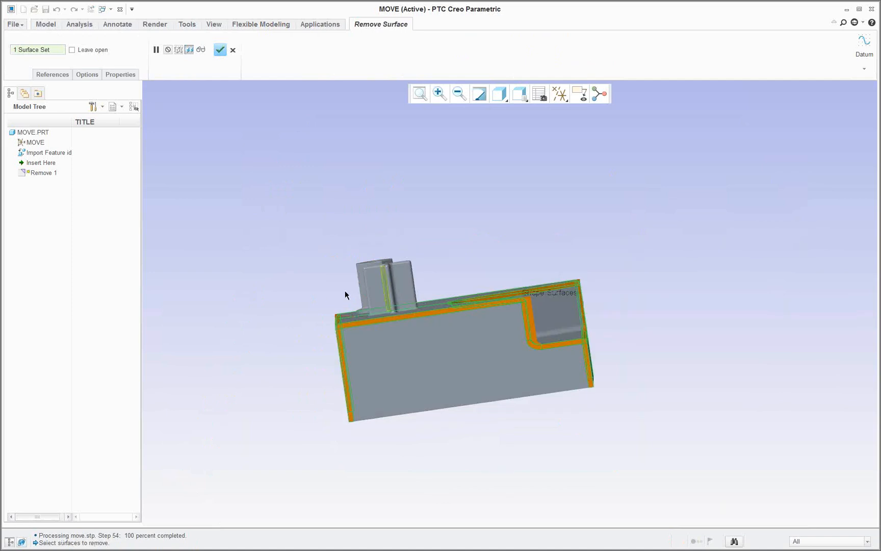
pyautogui.scroll(2, 346, 319)
pyautogui.scroll(-1, 349, 320)
pyautogui.moveTo(346, 321); pyautogui.dragTo(306, 332, button='middle')
pyautogui.click(220, 50)
pyautogui.scroll(-3, 327, 264)
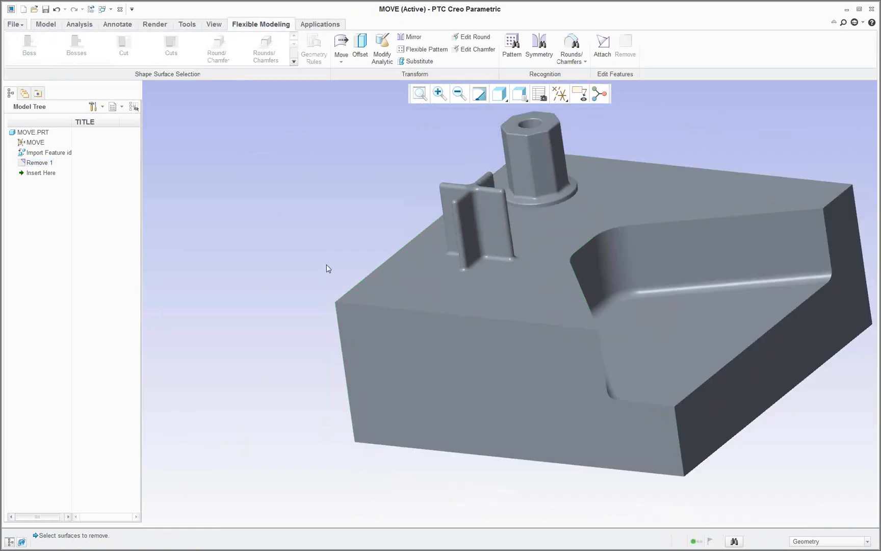
# Check the sharp edges and delete the Remove feature from the model to bring the outer rounds back
pyautogui.scroll(3, 442, 279)
pyautogui.moveTo(458, 279)
pyautogui.mouseDown(button='middle')
pyautogui.moveTo(476, 265)
pyautogui.moveTo(500, 277)
pyautogui.moveTo(485, 288)
pyautogui.mouseUp(button='middle')
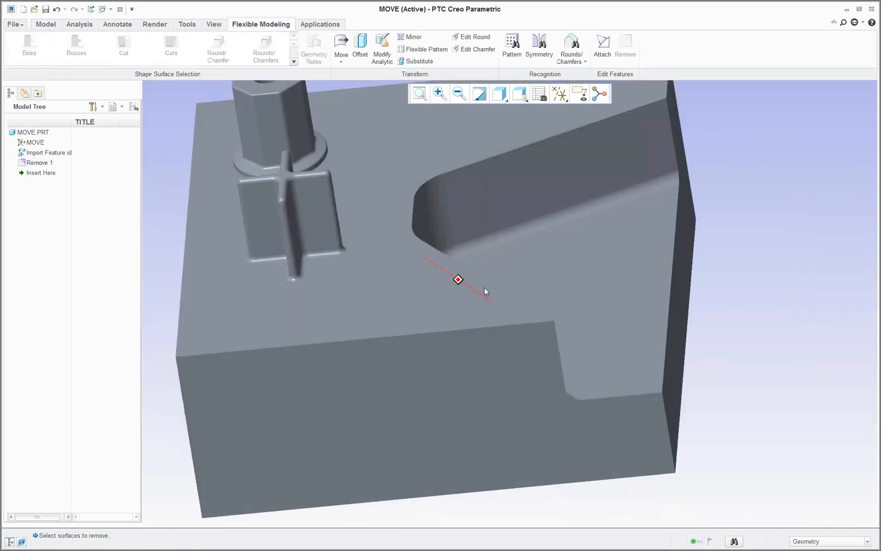
pyautogui.rightClick(46, 168)
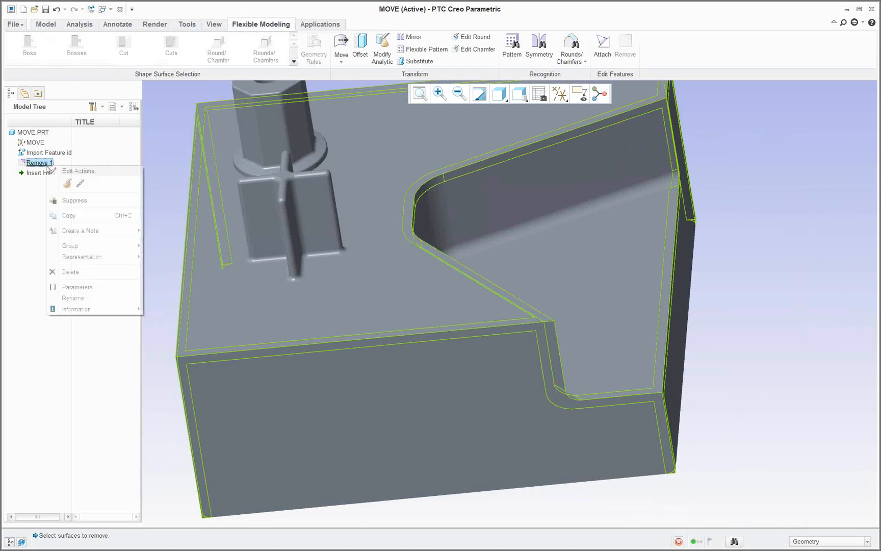
pyautogui.click(77, 278)
pyautogui.click(413, 289)
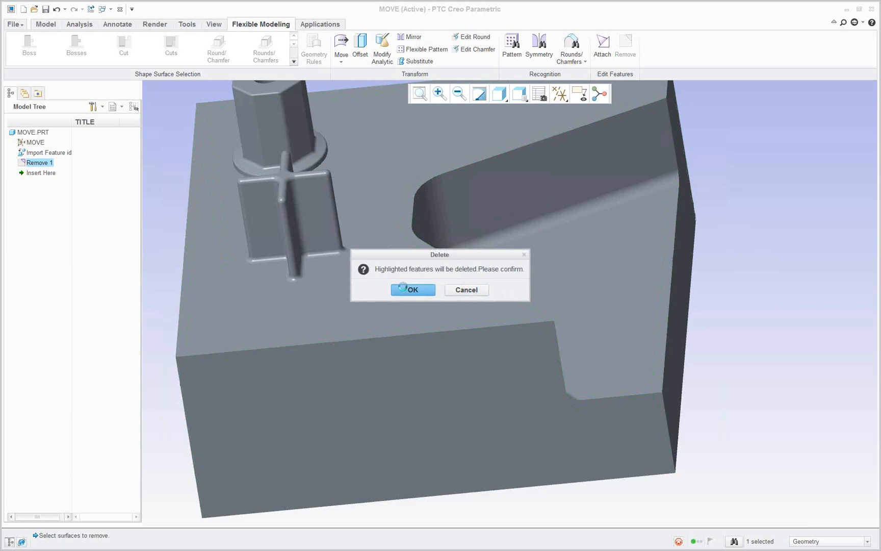
pyautogui.scroll(3, 615, 312)
pyautogui.scroll(-2, 655, 214)
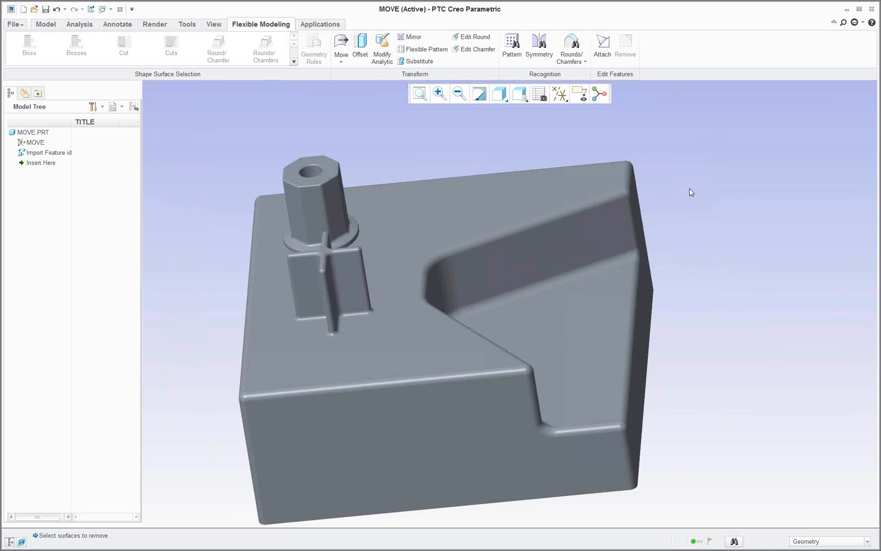
# Edit all connected outer rounds of the block, picked from the pocket's upper edge round with the Rounds/Chamfers rule, to radius 2.34
pyautogui.click(563, 214)
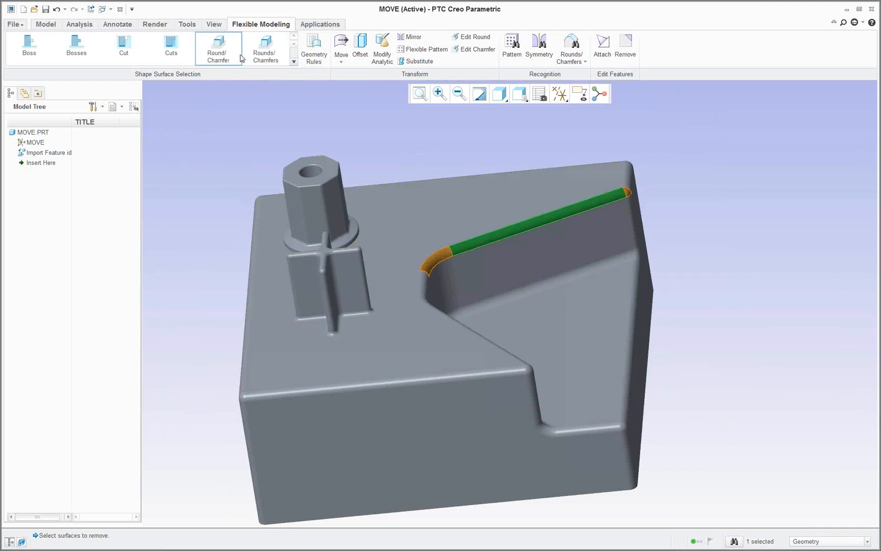
pyautogui.click(266, 51)
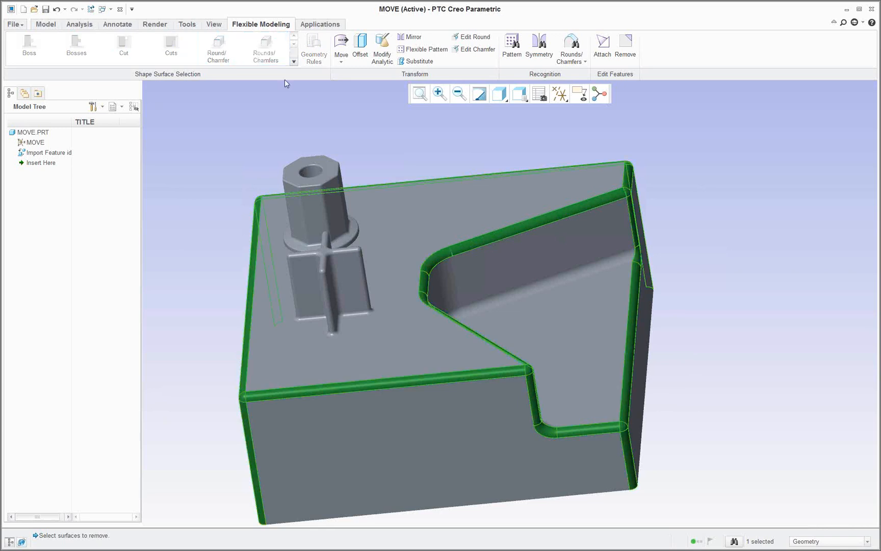
pyautogui.click(474, 42)
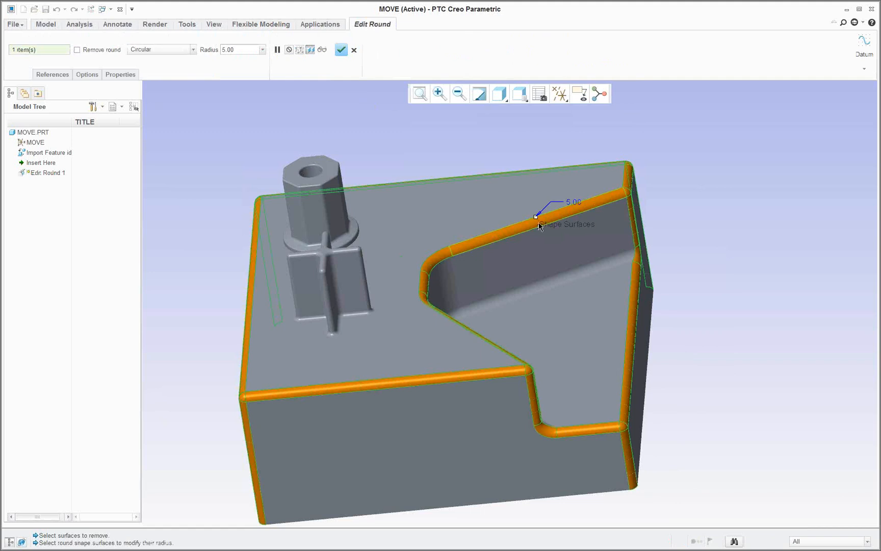
pyautogui.scroll(2, 540, 226)
pyautogui.moveTo(535, 222)
pyautogui.mouseDown()
pyautogui.moveTo(532, 215)
pyautogui.moveTo(543, 219)
pyautogui.mouseUp()
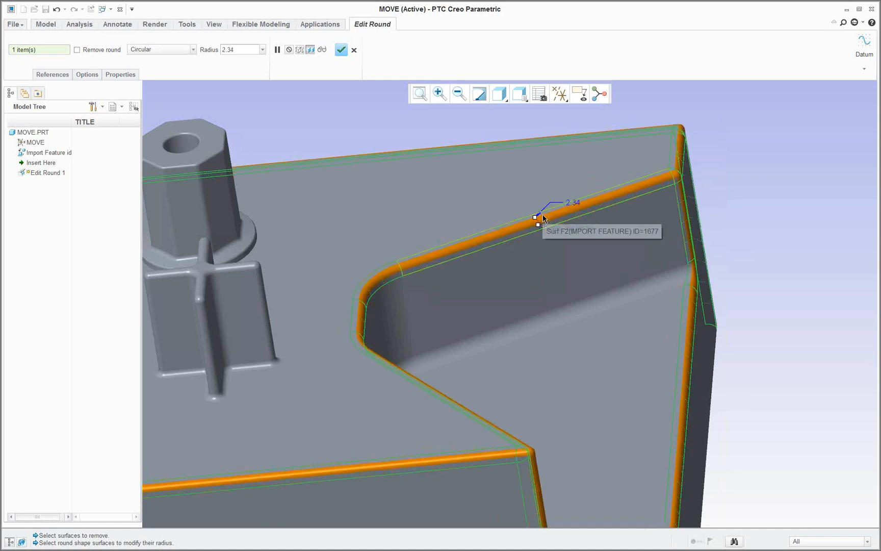
pyautogui.click(342, 49)
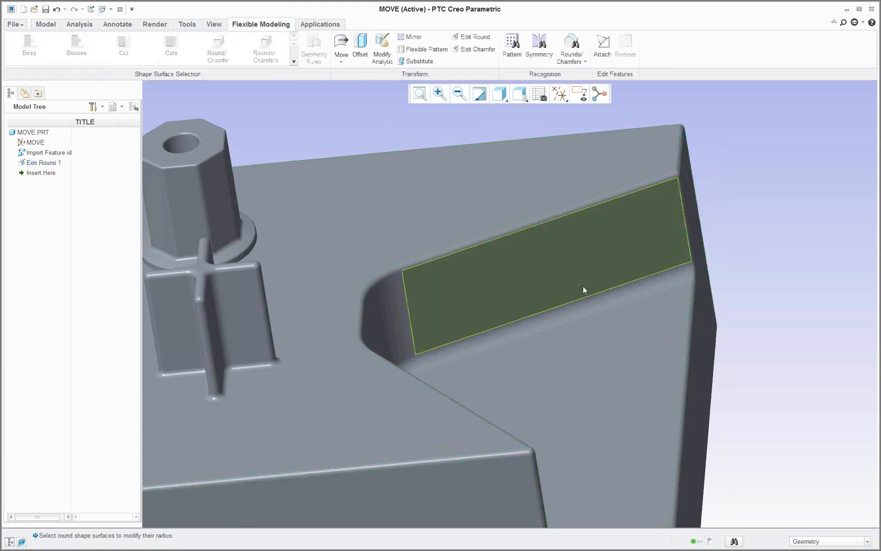
pyautogui.hotkey('ctrl', 'd')
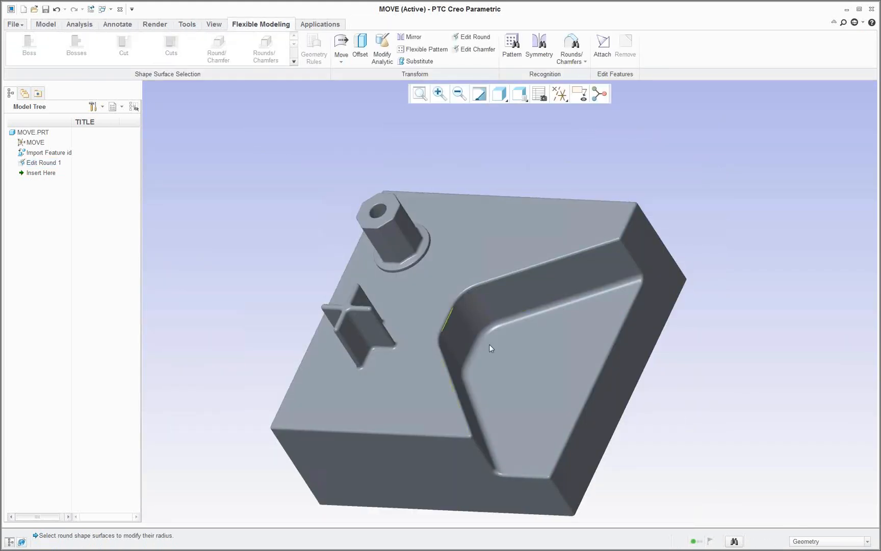
# Select the whole octagonal boss, including its round flange and hole, from one side face with the Bosses shape rule
pyautogui.click(397, 291)
pyautogui.scroll(3, 429, 265)
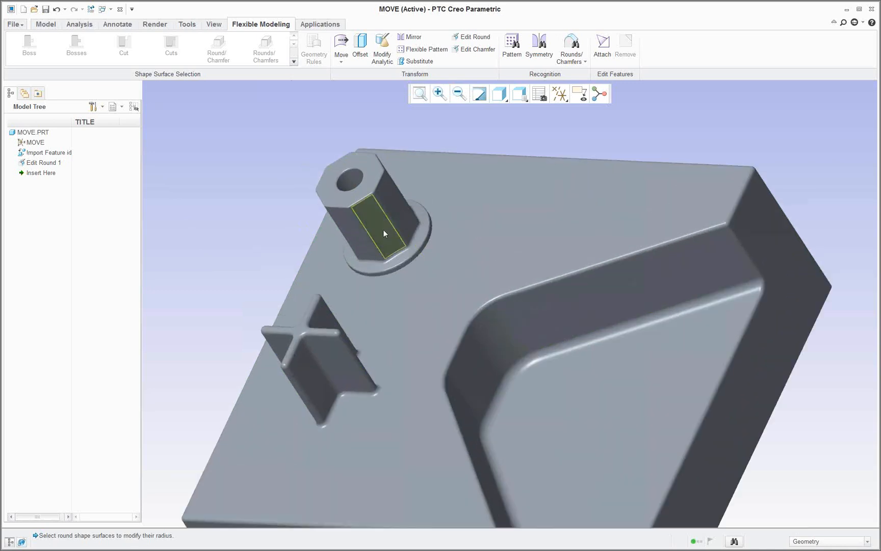
pyautogui.click(385, 233)
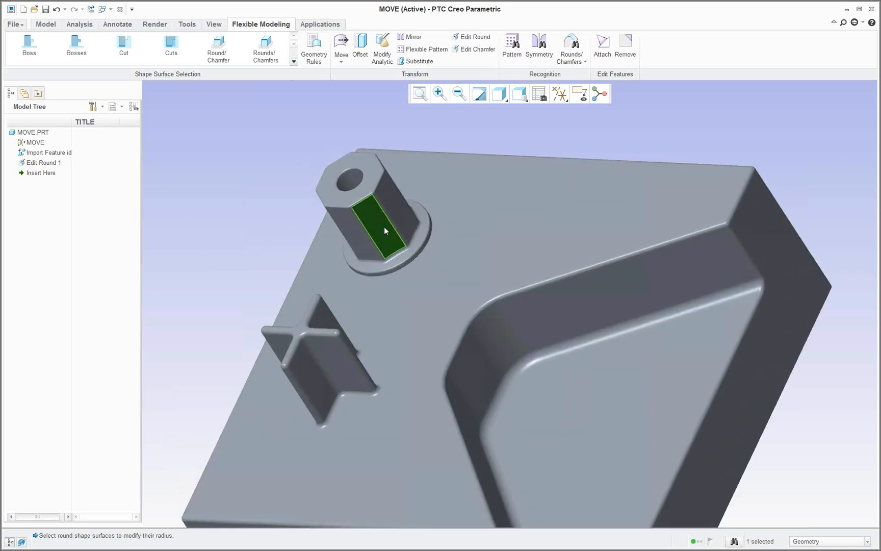
pyautogui.click(76, 45)
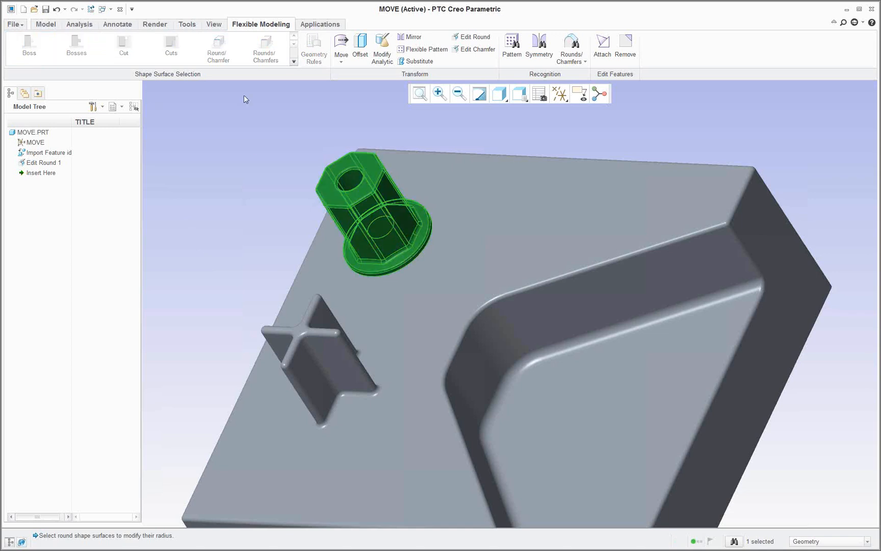
# Start Move by Dimension for the selected boss and define a linear dimension from the block's nearest side face to the boss's flange
pyautogui.moveTo(373, 216); pyautogui.dragTo(412, 217, button='middle')
pyautogui.click(341, 62)
pyautogui.click(301, 84)
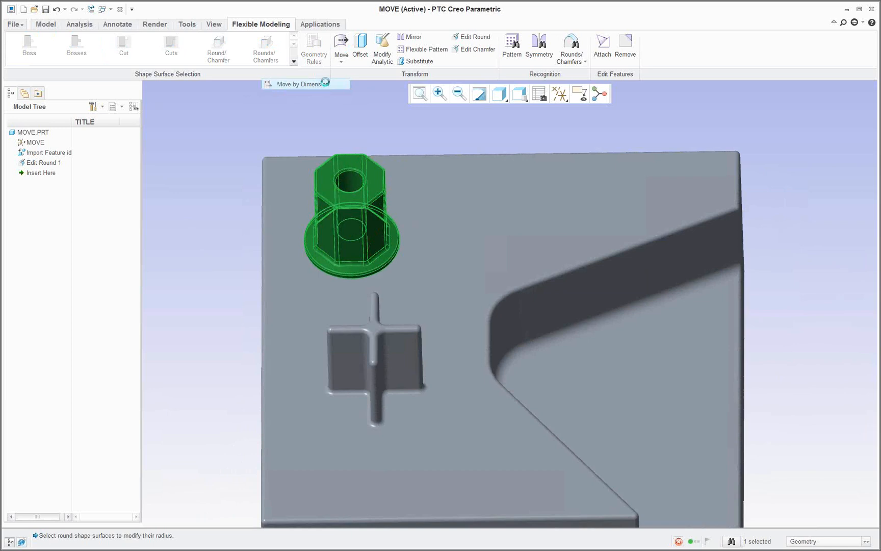
pyautogui.moveTo(240, 225); pyautogui.dragTo(251, 224, button='middle')
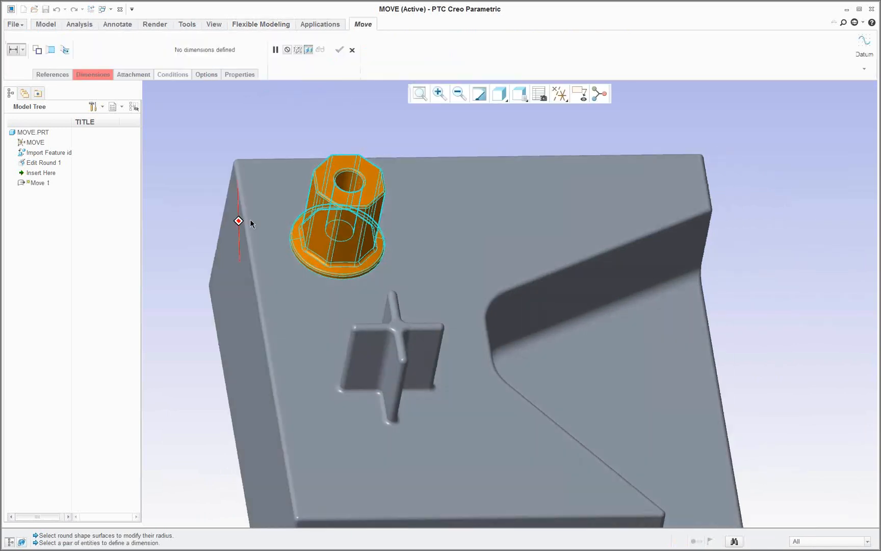
pyautogui.click(237, 249)
pyautogui.scroll(5, 288, 250)
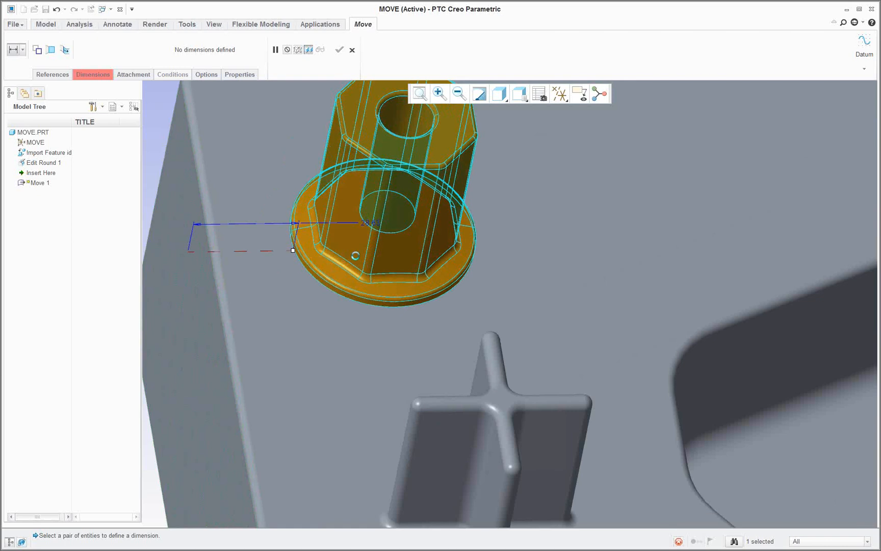
pyautogui.click(366, 297)
pyautogui.scroll(-4, 347, 305)
pyautogui.moveTo(345, 306); pyautogui.dragTo(357, 265, button='middle')
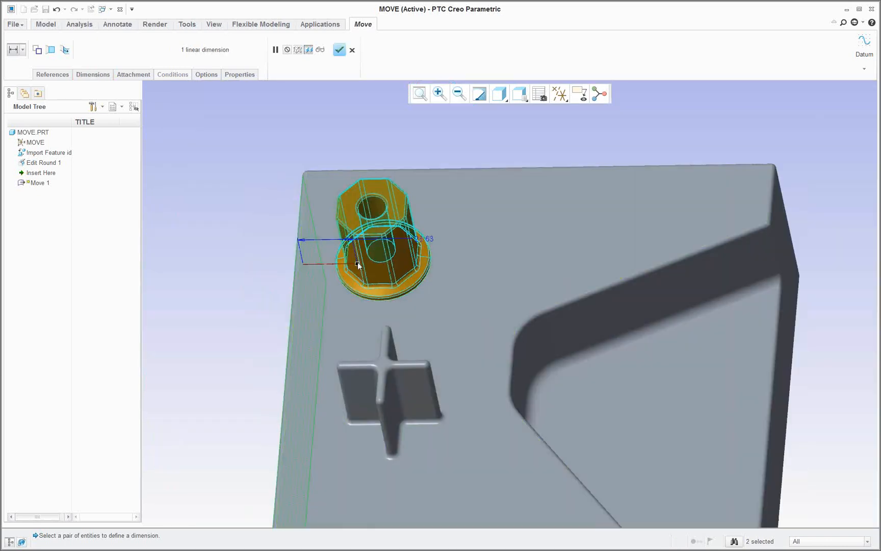
# Move the boss across the block over the pocket to a distance of 158.88, accept the move, and check the geometry belonging to it
pyautogui.moveTo(357, 265); pyautogui.dragTo(612, 276)
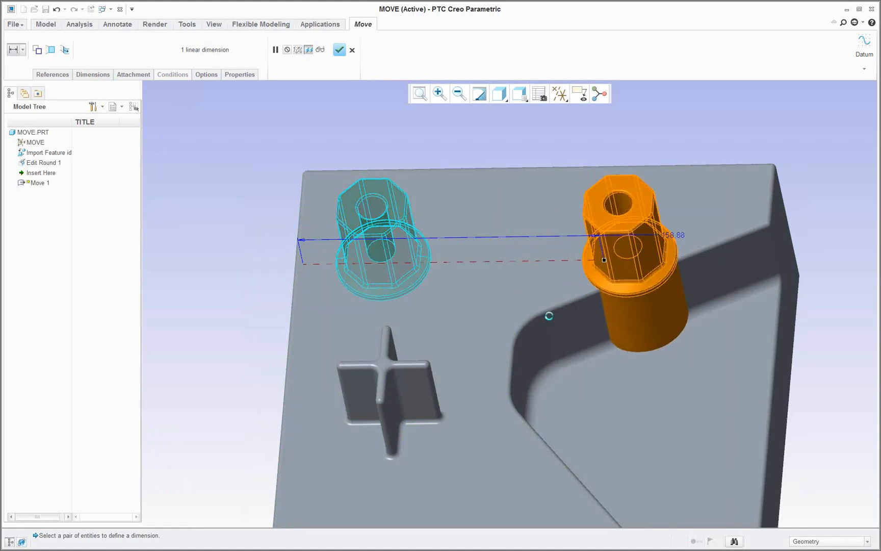
pyautogui.scroll(4, 602, 337)
pyautogui.moveTo(601, 337); pyautogui.dragTo(655, 226, button='middle')
pyautogui.scroll(-4, 634, 321)
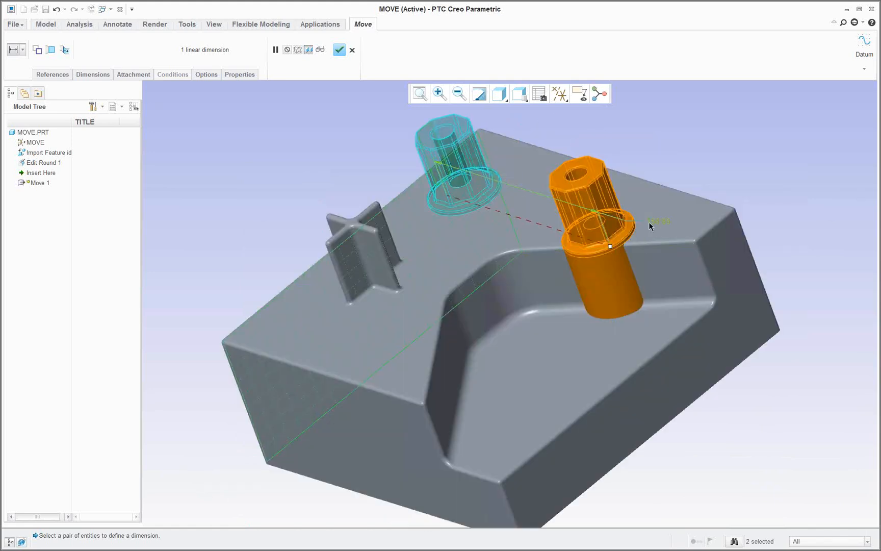
pyautogui.click(340, 50)
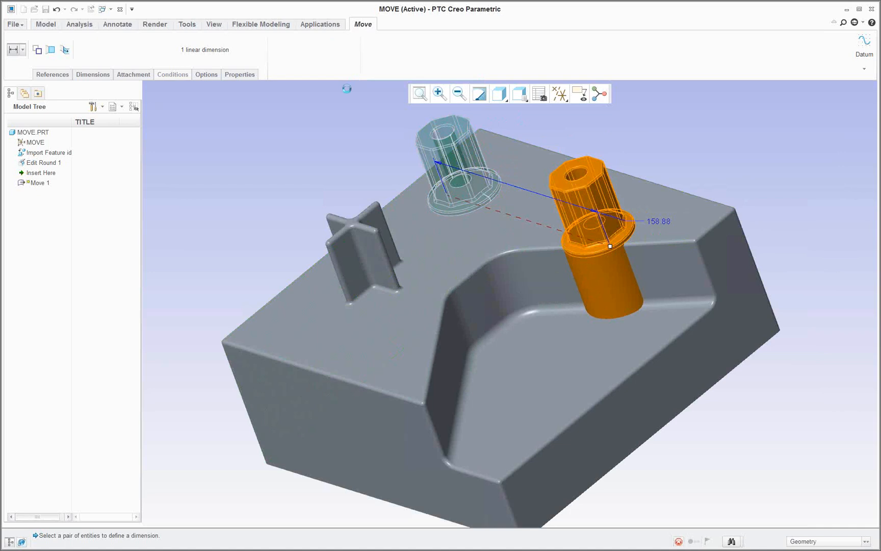
pyautogui.moveTo(574, 226); pyautogui.dragTo(555, 246, button='middle')
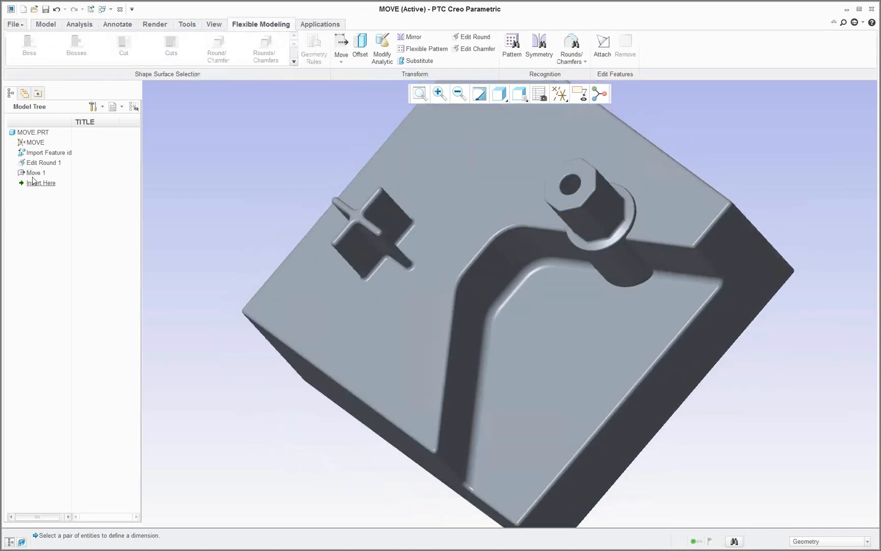
pyautogui.click(33, 176)
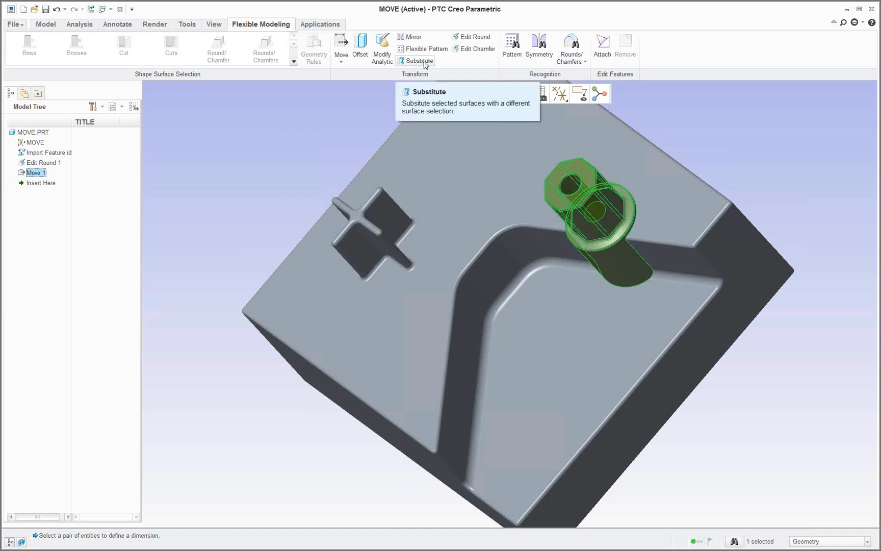
pyautogui.click(338, 129)
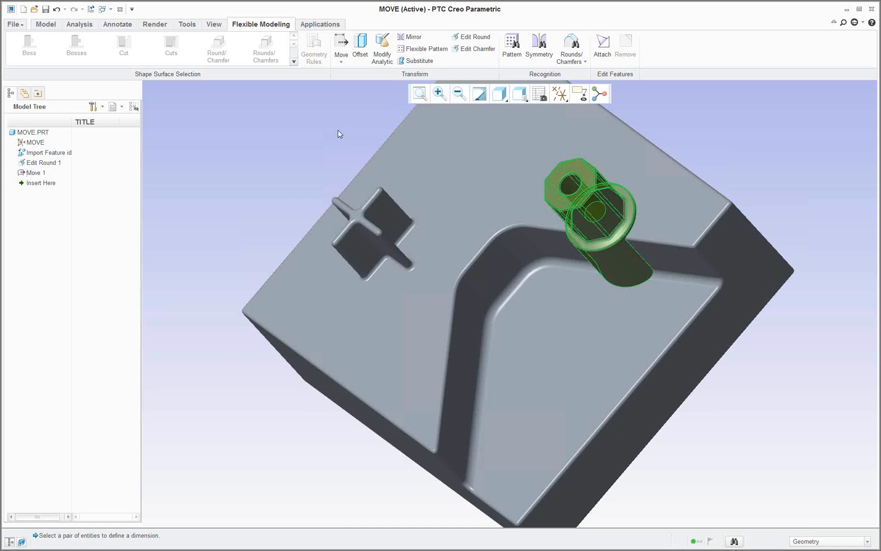
pyautogui.scroll(3, 436, 258)
pyautogui.moveTo(468, 216)
pyautogui.mouseDown(button='middle')
pyautogui.moveTo(529, 193)
pyautogui.moveTo(531, 201)
pyautogui.moveTo(510, 190)
pyautogui.mouseUp(button='middle')
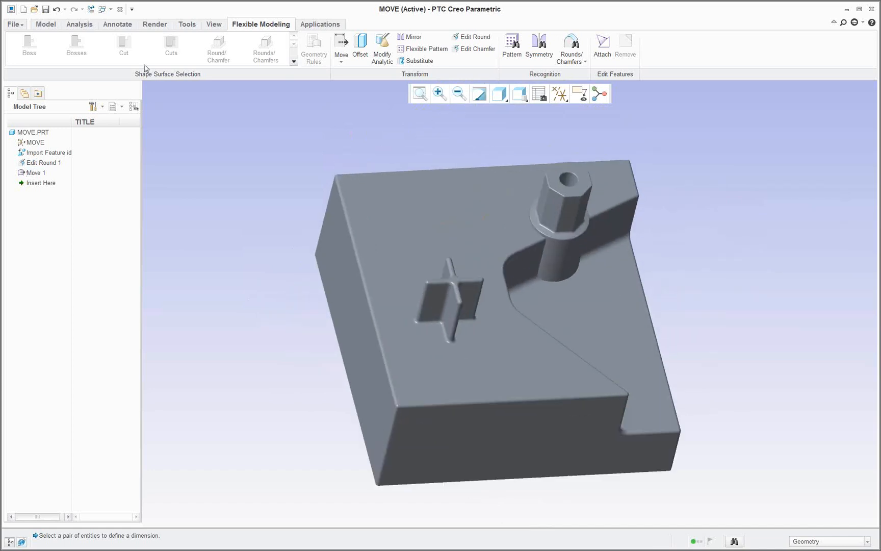
# Switch to the 109-2738 part and examine the hexagonal holes and the ribs along the chute's upper flange
pyautogui.click(111, 10)
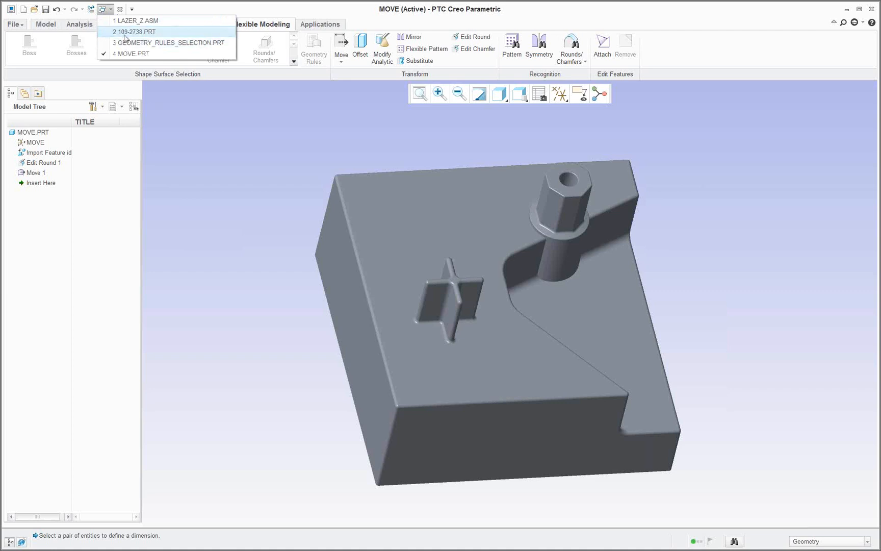
pyautogui.click(124, 32)
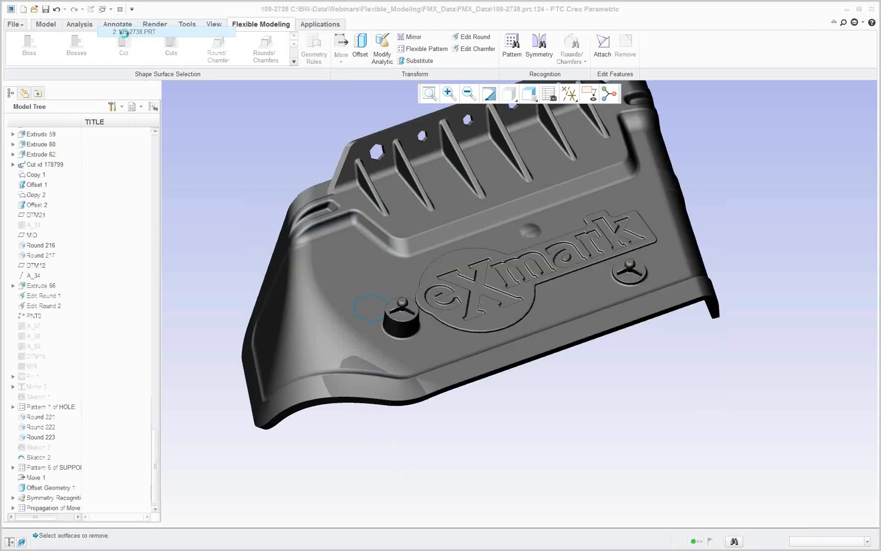
pyautogui.scroll(4, 443, 254)
pyautogui.scroll(-3, 443, 254)
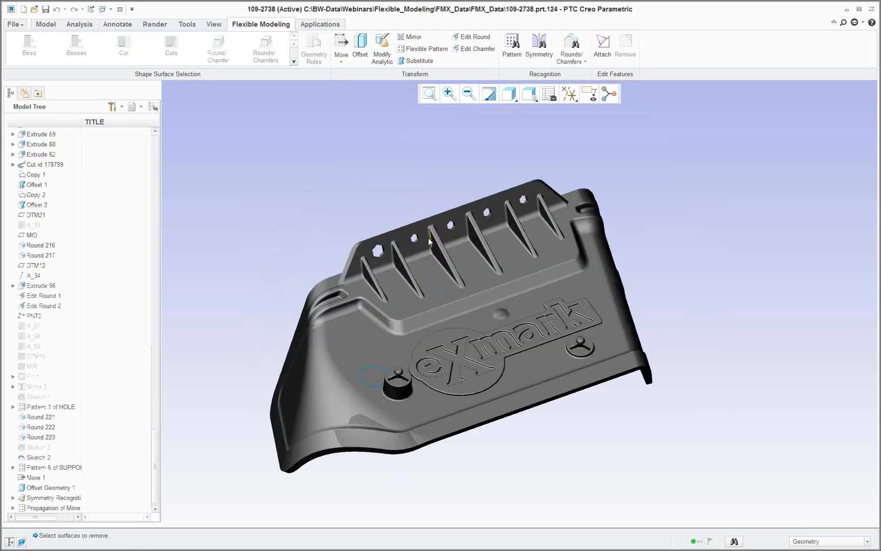
pyautogui.scroll(-2, 429, 240)
pyautogui.scroll(-2, 428, 238)
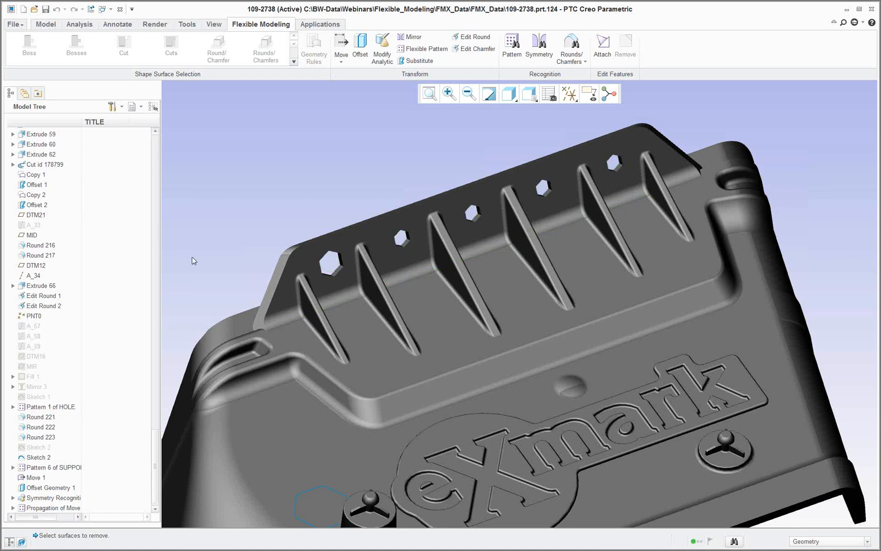
pyautogui.scroll(-2, 357, 264)
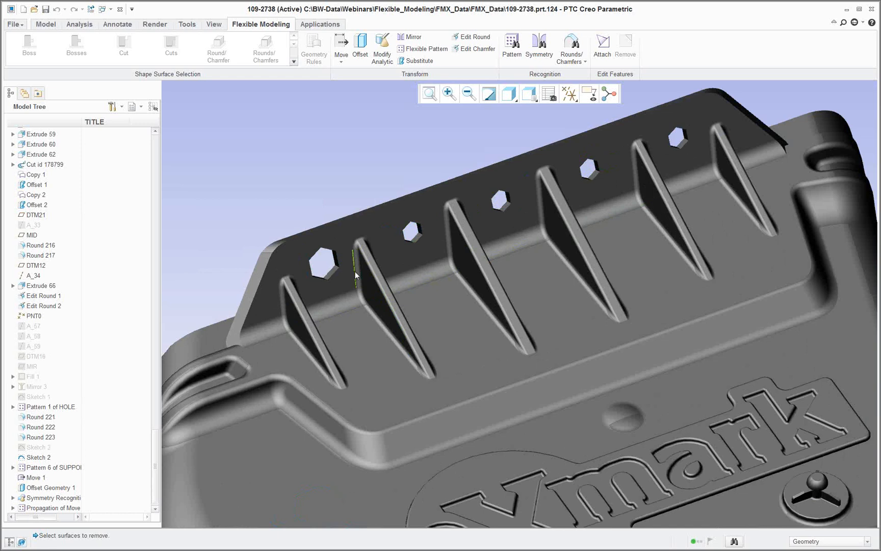
pyautogui.scroll(-3, 356, 272)
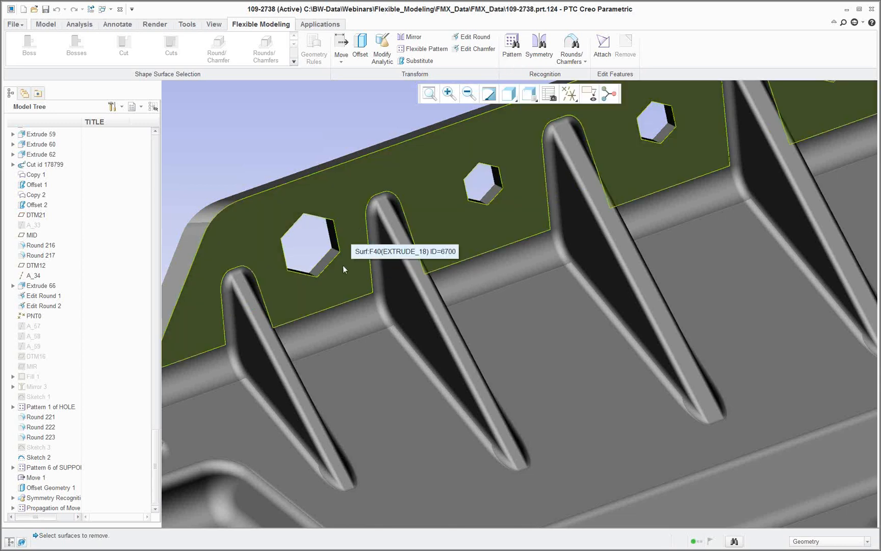
pyautogui.scroll(-2, 343, 266)
pyautogui.scroll(-3, 343, 265)
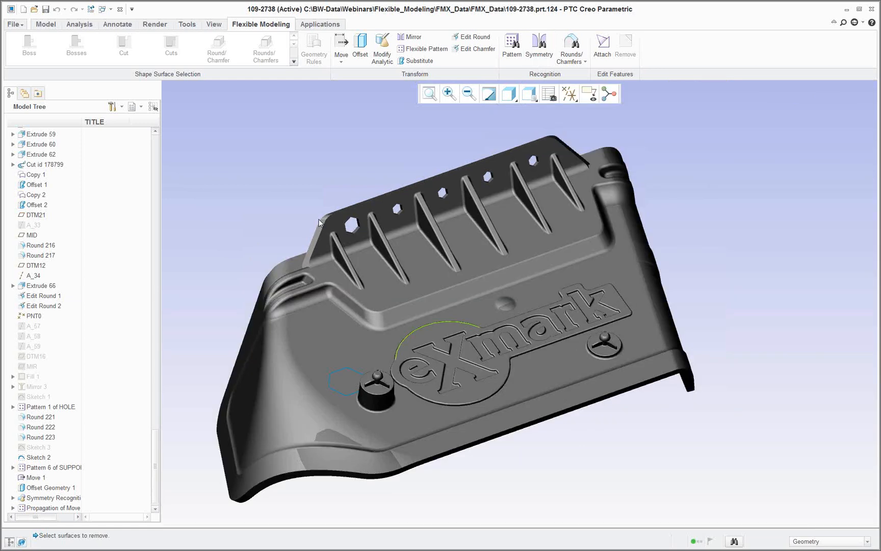
# Open substitute.prt from the Flexible_Modeling folder and switch to the Flexible Modeling tools
pyautogui.click(34, 9)
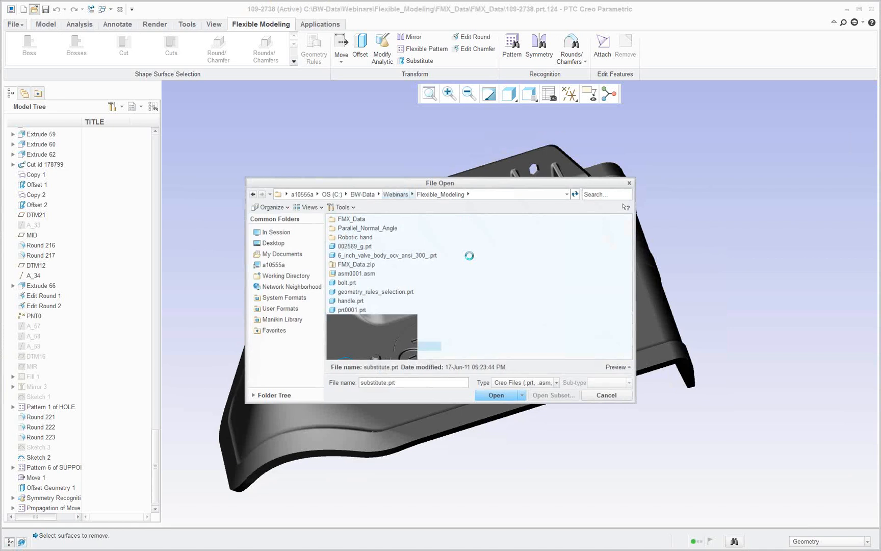
pyautogui.scroll(-4, 526, 219)
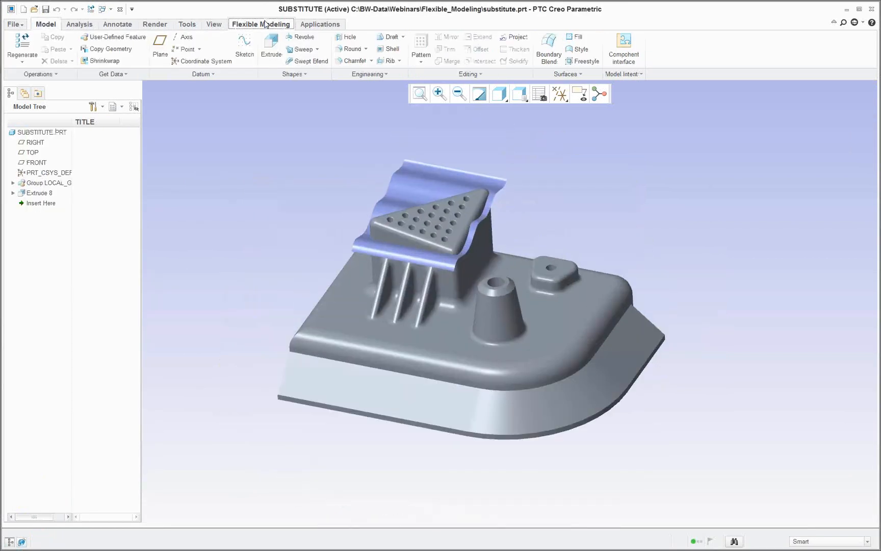
pyautogui.click(266, 24)
# Start a Substitute that replaces the perforated triangular block's top face with the wavy surface as the substituting surface
pyautogui.click(408, 62)
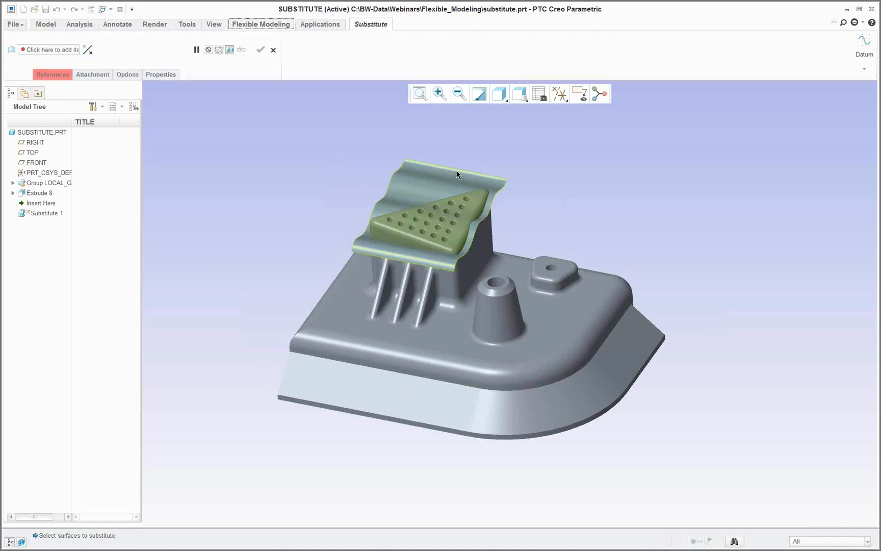
pyautogui.scroll(-3, 470, 161)
pyautogui.scroll(-3, 470, 160)
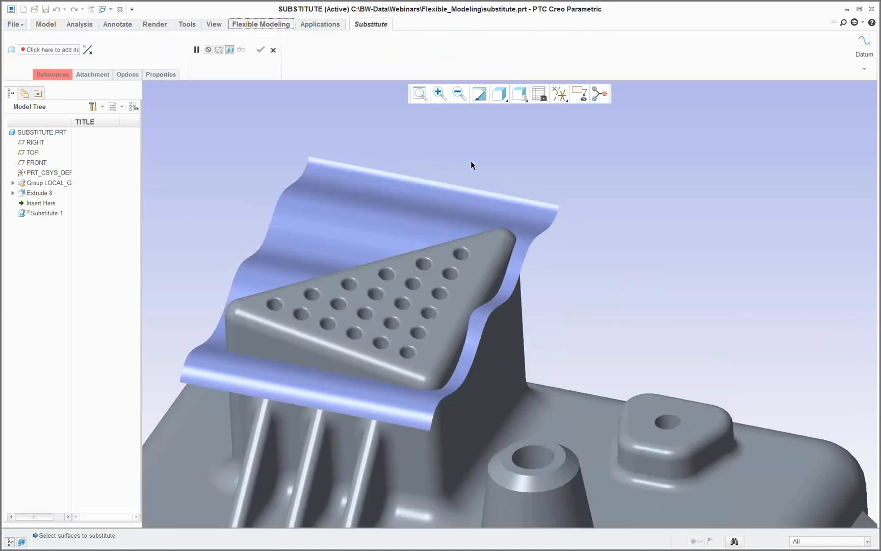
pyautogui.click(66, 75)
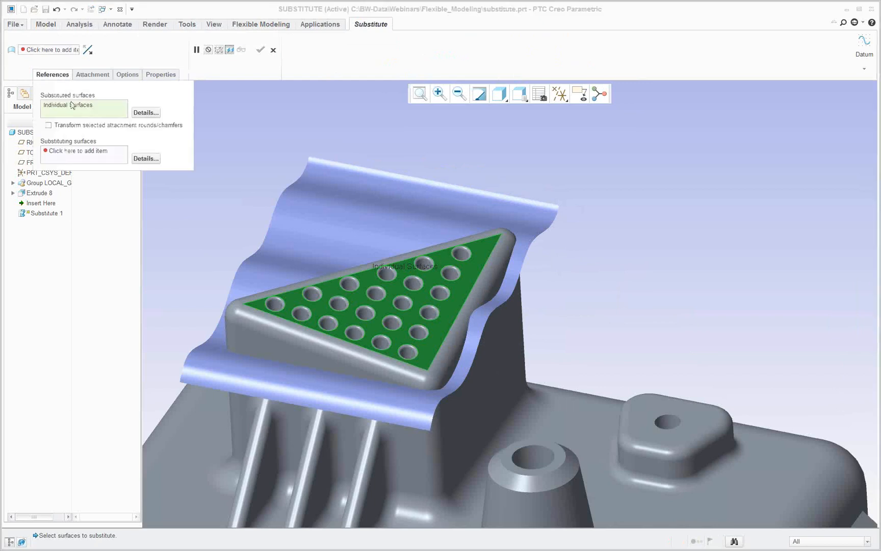
pyautogui.click(76, 151)
pyautogui.click(315, 207)
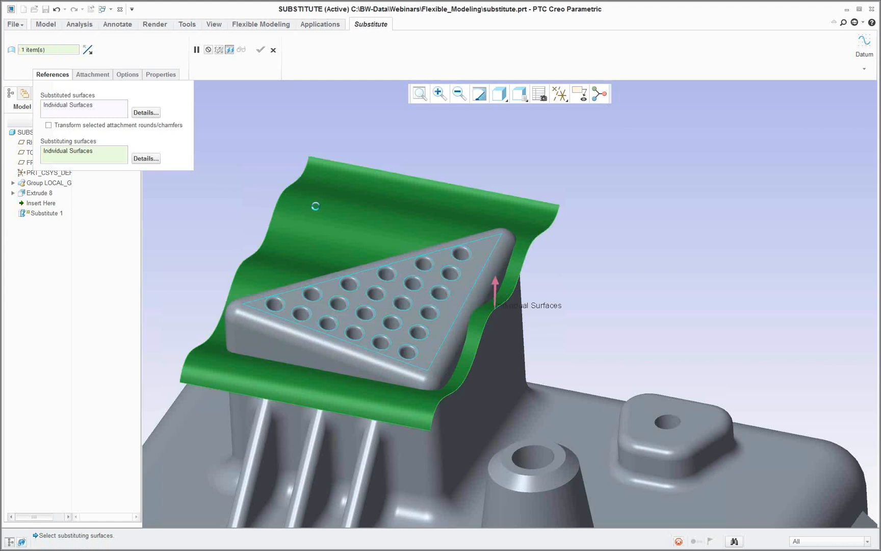
# Examine the substitution preview on the block, checking how the holes and edge rounds follow the wavy shape
pyautogui.scroll(-3, 358, 242)
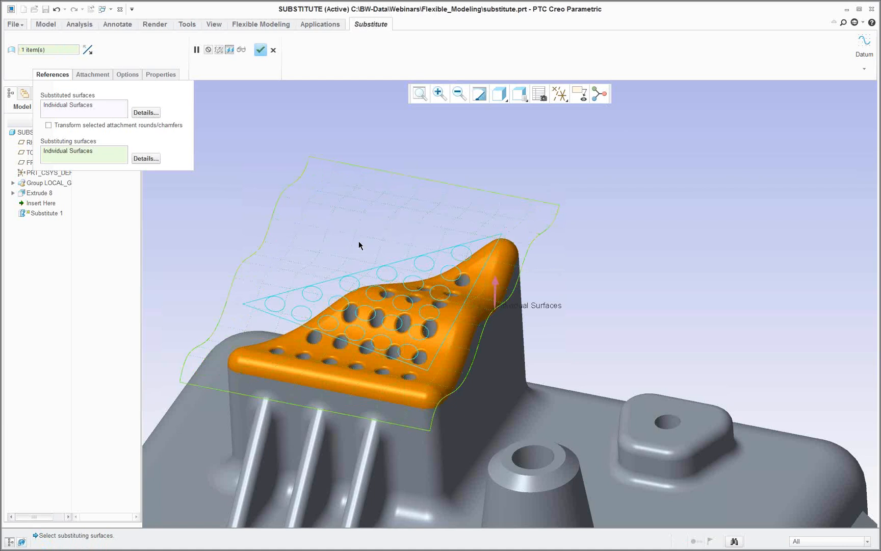
pyautogui.moveTo(368, 278); pyautogui.dragTo(396, 305, button='middle')
pyautogui.scroll(3, 363, 318)
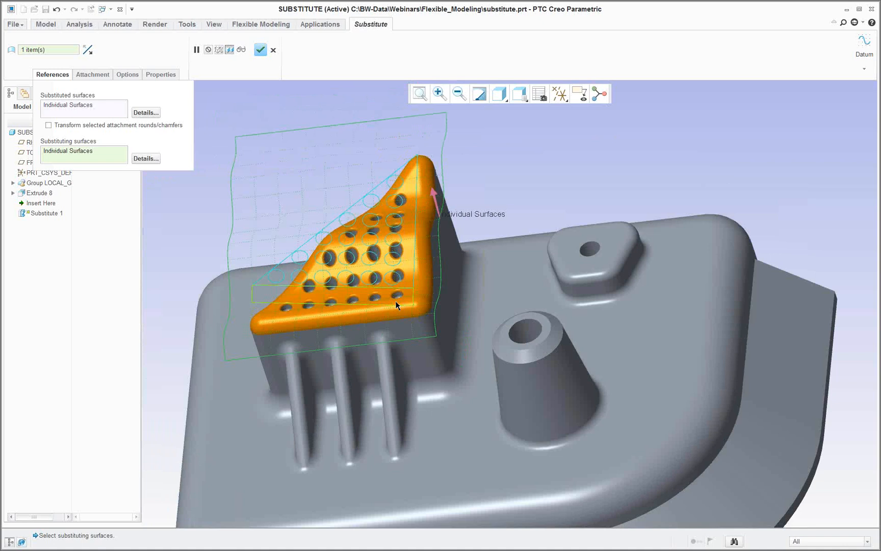
pyautogui.scroll(-3, 428, 298)
pyautogui.scroll(4, 432, 296)
pyautogui.moveTo(431, 297); pyautogui.dragTo(419, 282, button='middle')
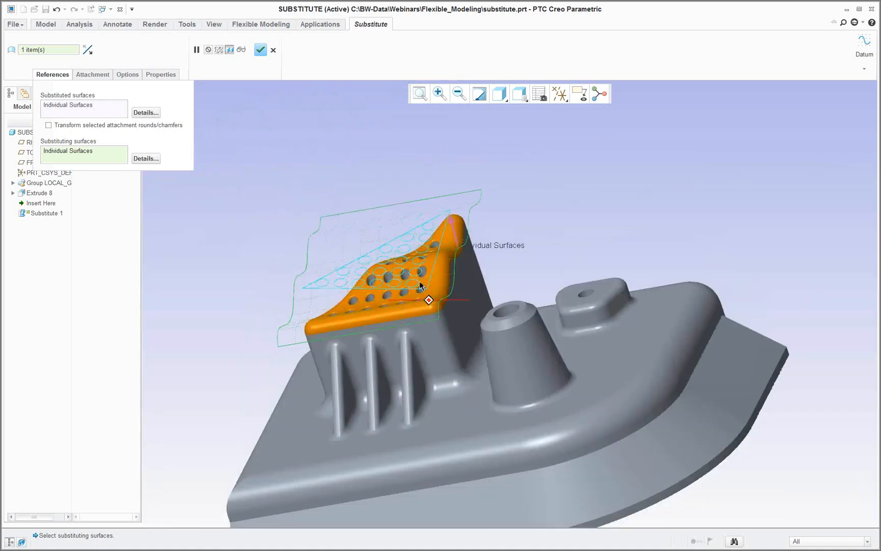
pyautogui.scroll(-2, 421, 286)
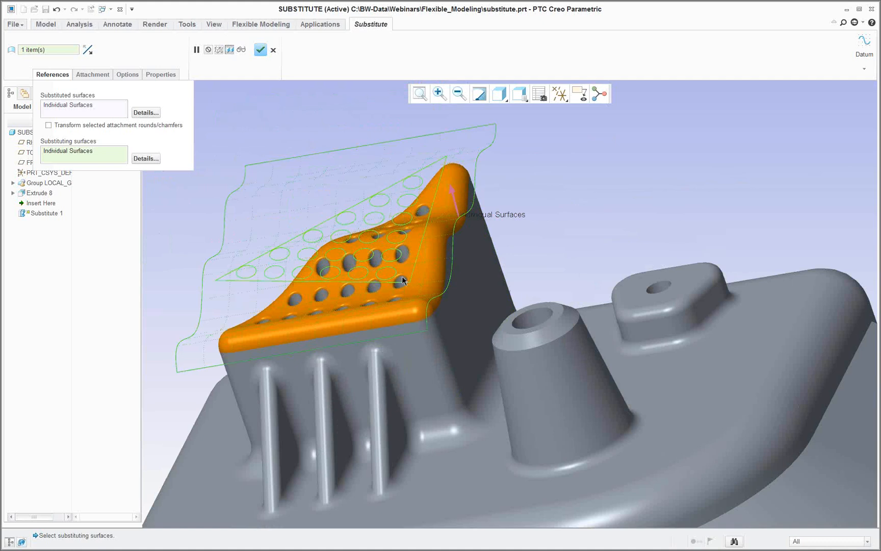
pyautogui.scroll(-2, 402, 280)
pyautogui.scroll(2, 402, 274)
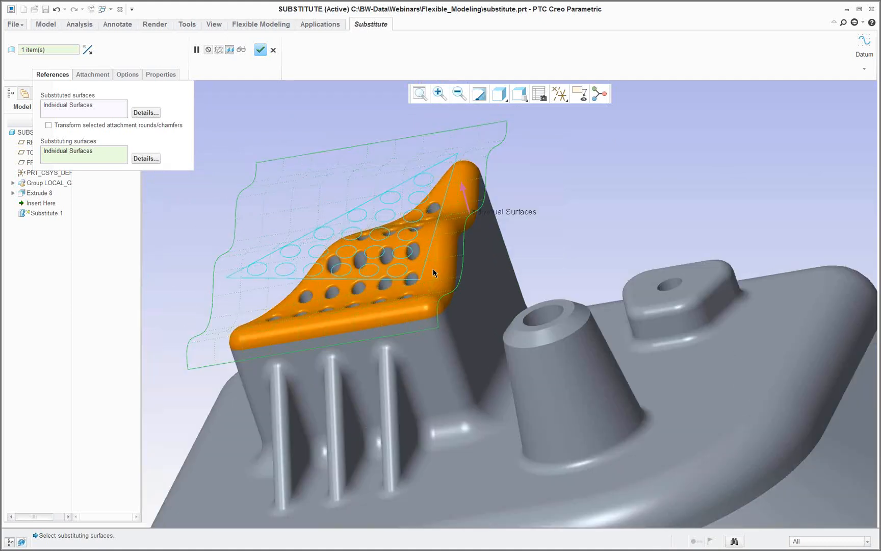
pyautogui.scroll(1, 434, 274)
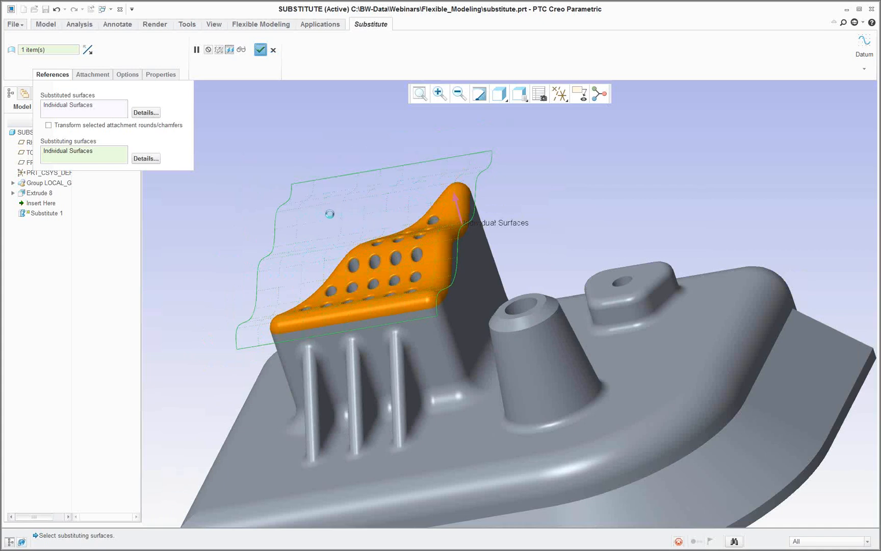
# Accept the substitution and check the holes and rounds on the block's new wavy top
pyautogui.middleClick(341, 260)
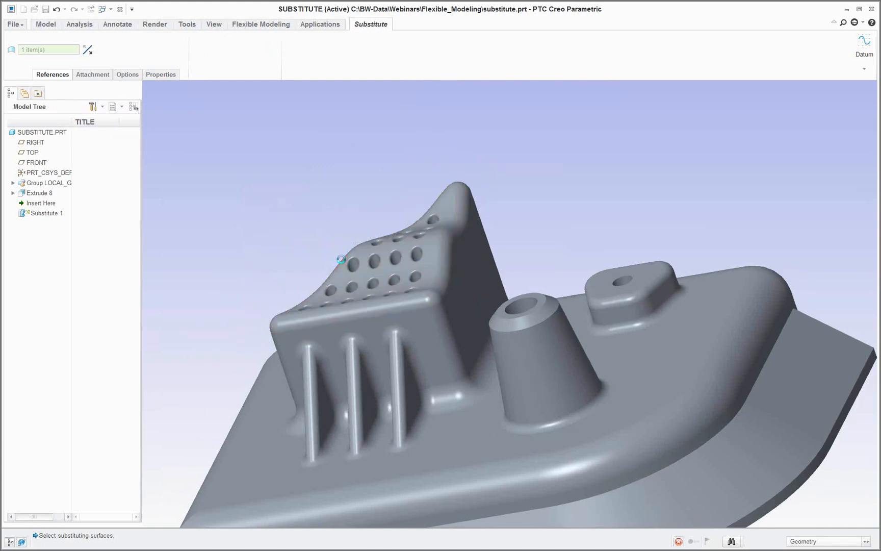
pyautogui.scroll(-2, 376, 230)
pyautogui.moveTo(376, 230); pyautogui.dragTo(399, 283, button='middle')
pyautogui.scroll(4, 399, 283)
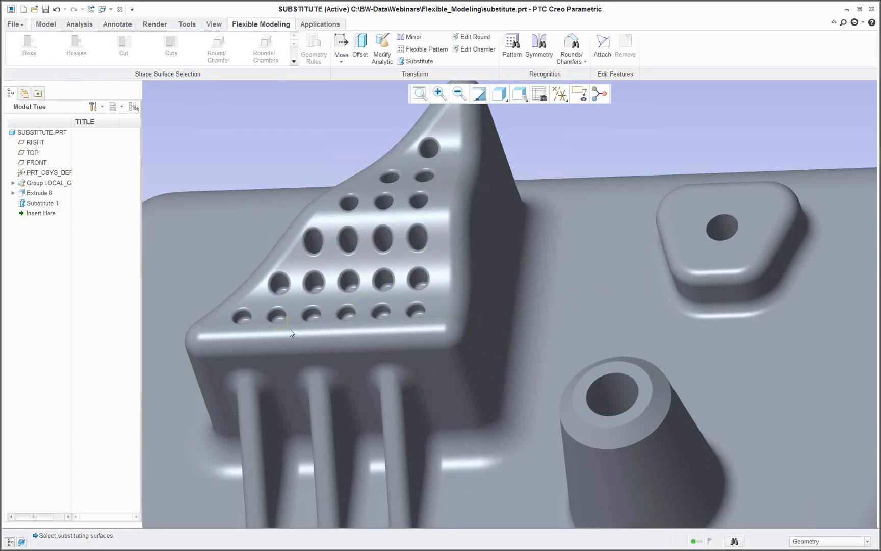
pyautogui.scroll(5, 349, 308)
pyautogui.moveTo(355, 266)
pyautogui.mouseDown(button='middle')
pyautogui.moveTo(367, 306)
pyautogui.moveTo(361, 280)
pyautogui.mouseUp(button='middle')
# Edit the definition of the Substitute feature, review its attachment options, and accept it
pyautogui.rightClick(34, 202)
pyautogui.click(55, 220)
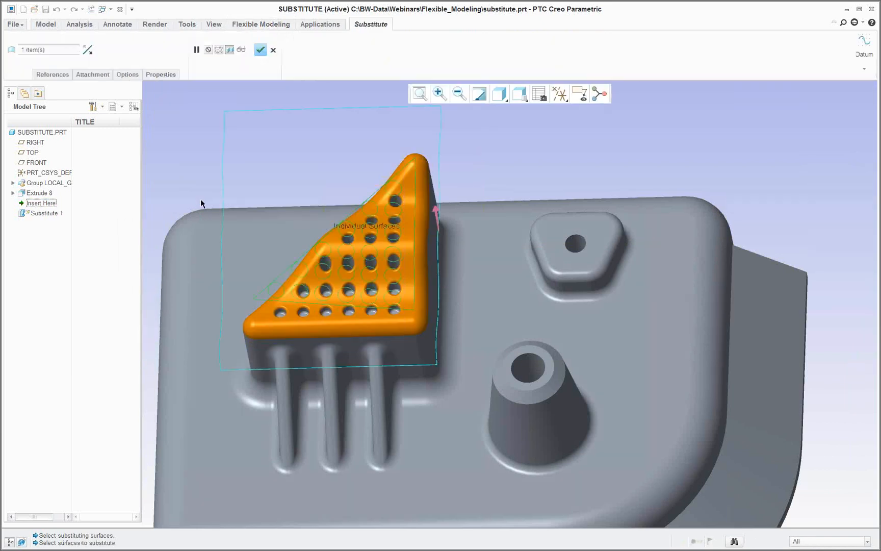
pyautogui.click(123, 77)
pyautogui.click(99, 80)
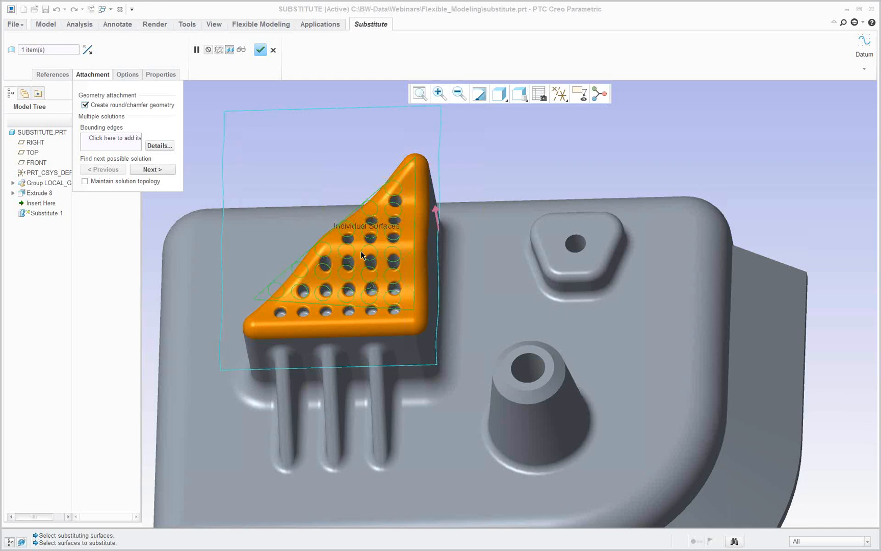
pyautogui.scroll(2, 384, 286)
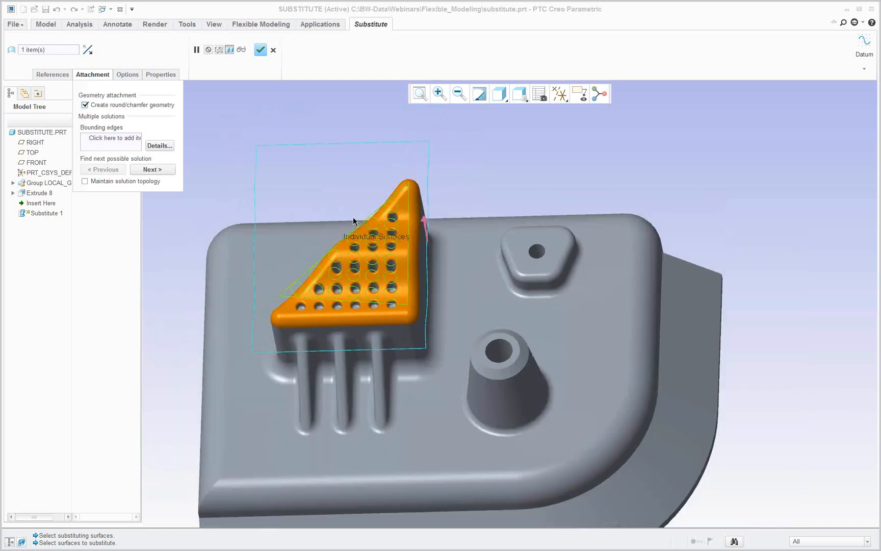
pyautogui.click(260, 49)
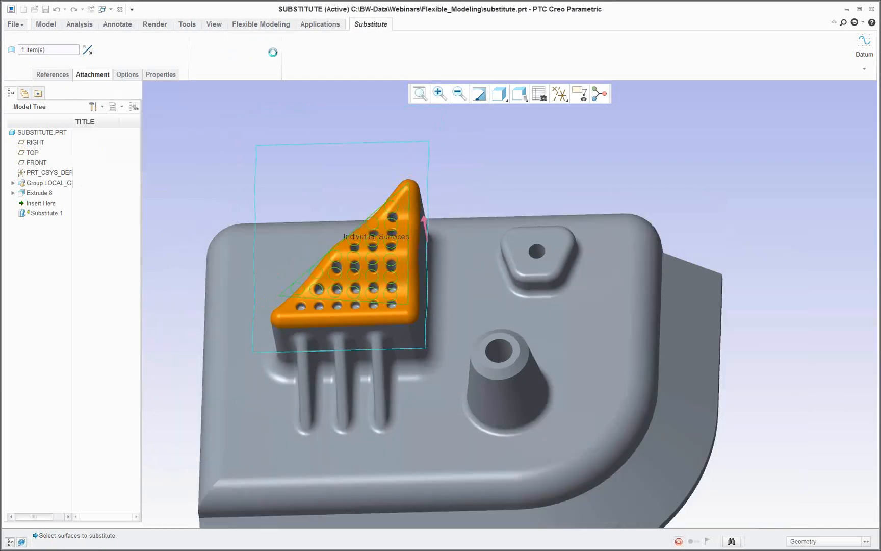
# Switch to the MOVE.PRT part and examine the block around the boss and the pocket
pyautogui.click(111, 9)
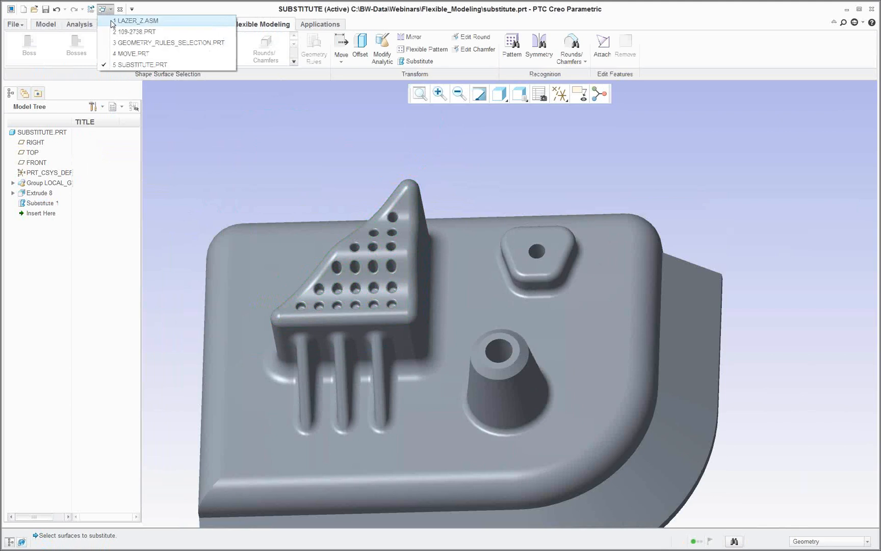
pyautogui.click(118, 53)
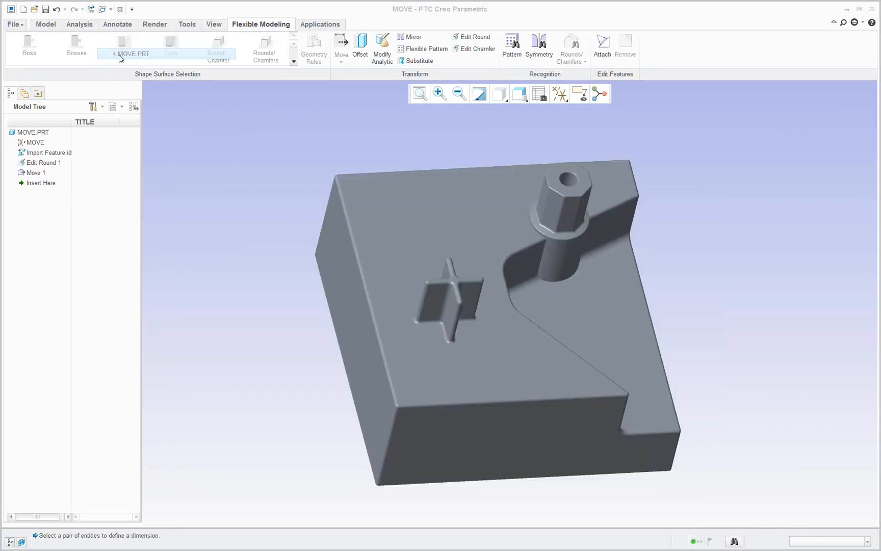
pyautogui.moveTo(429, 281); pyautogui.dragTo(265, 250, button='middle')
pyautogui.scroll(3, 264, 249)
pyautogui.moveTo(520, 337)
pyautogui.mouseDown(button='middle')
pyautogui.moveTo(523, 355)
pyautogui.moveTo(534, 346)
pyautogui.mouseUp(button='middle')
pyautogui.scroll(-3, 526, 309)
pyautogui.moveTo(525, 309)
pyautogui.mouseDown(button='middle')
pyautogui.moveTo(525, 246)
pyautogui.moveTo(487, 282)
pyautogui.moveTo(489, 219)
pyautogui.mouseUp(button='middle')
# Start Move using Dragger on the block's side face at the pocket's open end and pull the face outward
pyautogui.click(487, 283)
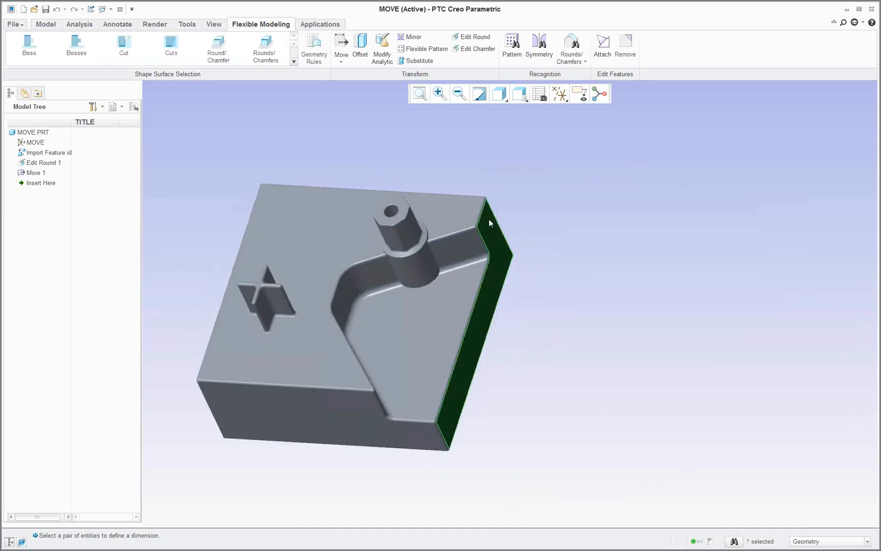
pyautogui.click(341, 58)
pyautogui.click(329, 76)
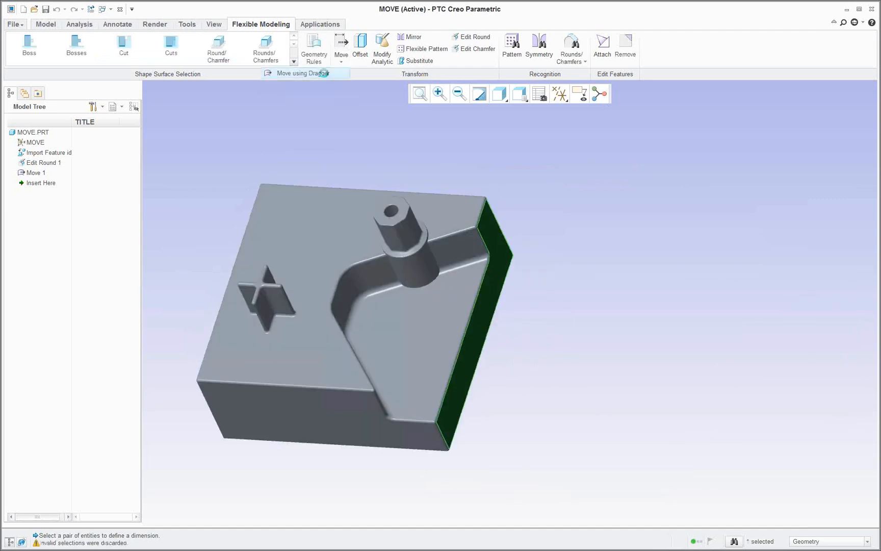
pyautogui.scroll(-2, 563, 325)
pyautogui.moveTo(487, 327); pyautogui.dragTo(513, 328)
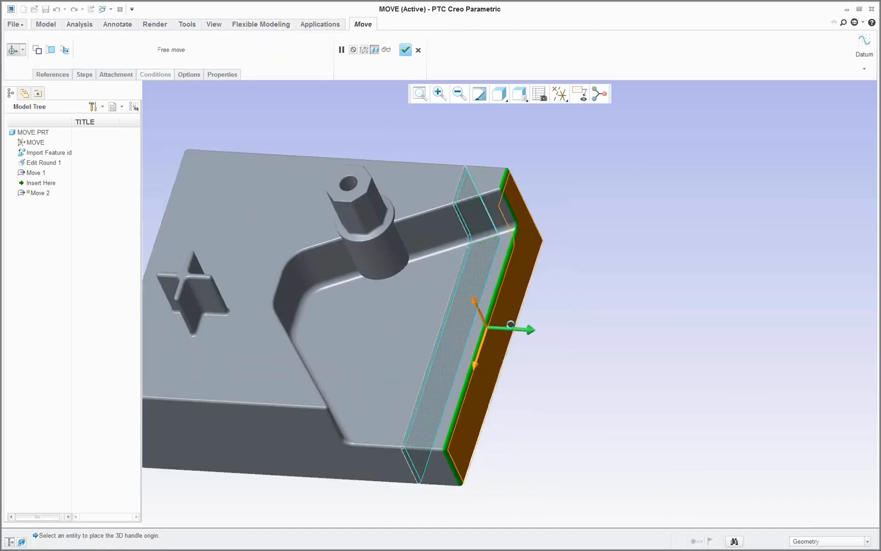
pyautogui.moveTo(493, 199); pyautogui.dragTo(489, 215, button='middle')
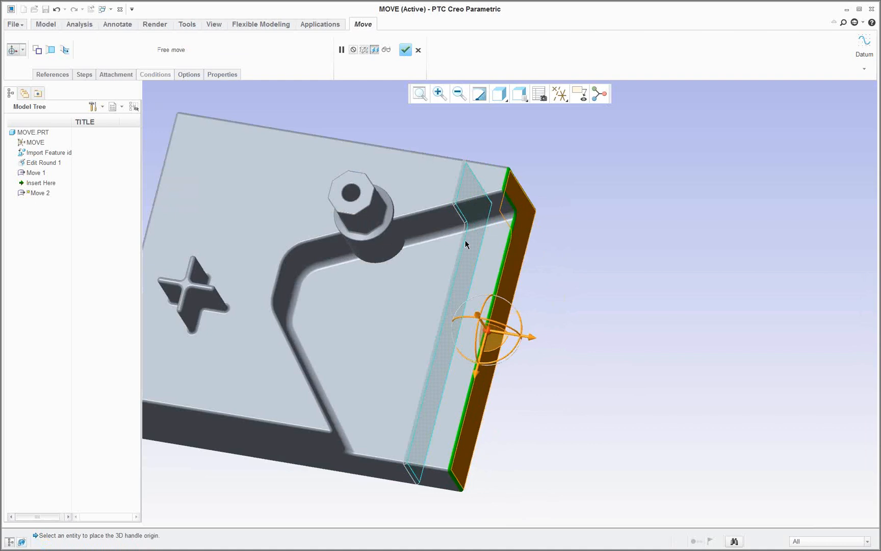
pyautogui.scroll(-2, 469, 250)
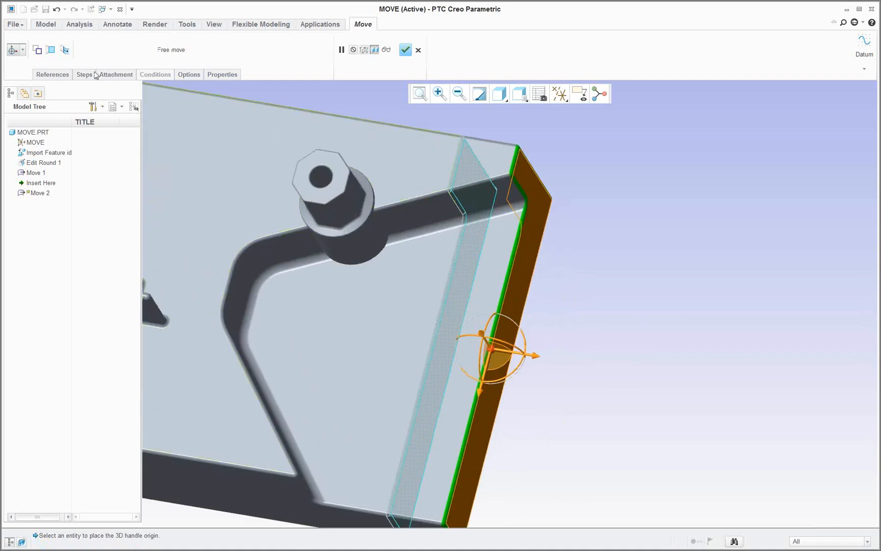
# Review the move's attachment and split options, and turn Attach moved geometry off and on, leaving round/chamfer creation off
pyautogui.click(66, 75)
pyautogui.click(115, 76)
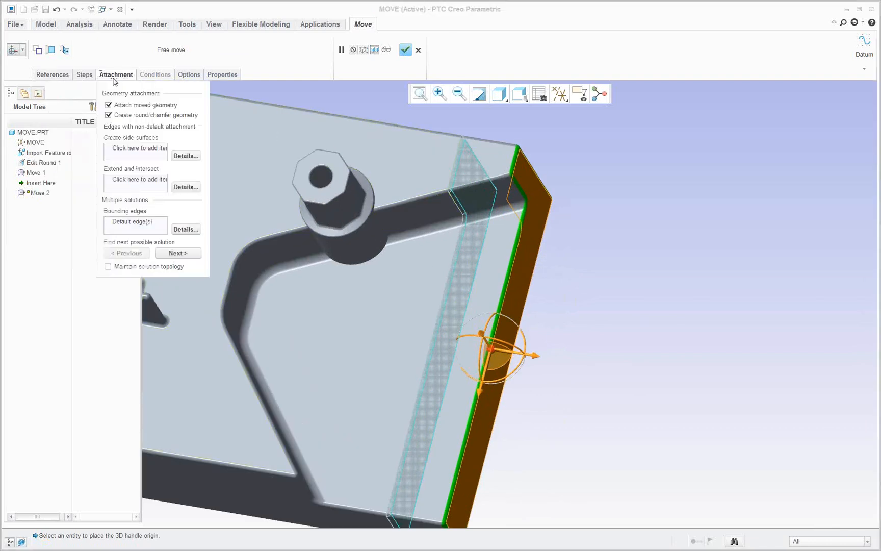
pyautogui.click(181, 74)
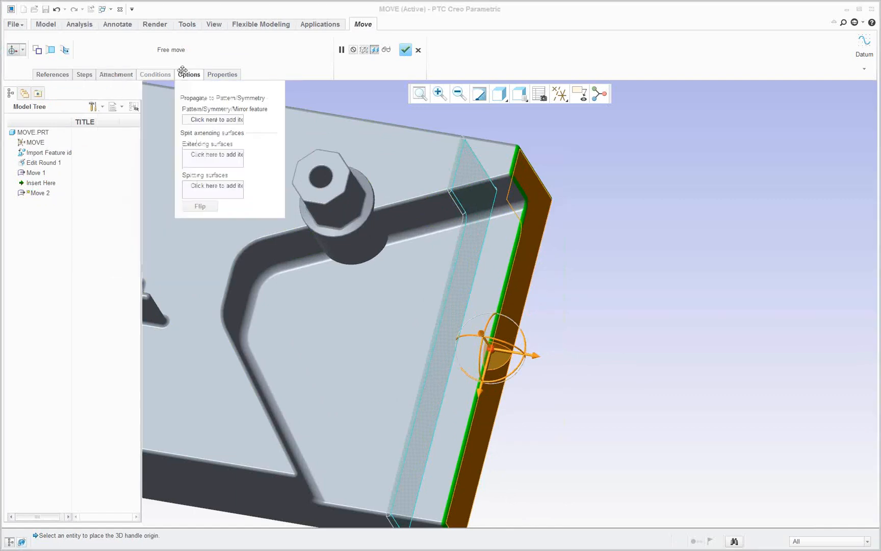
pyautogui.click(85, 75)
pyautogui.click(115, 76)
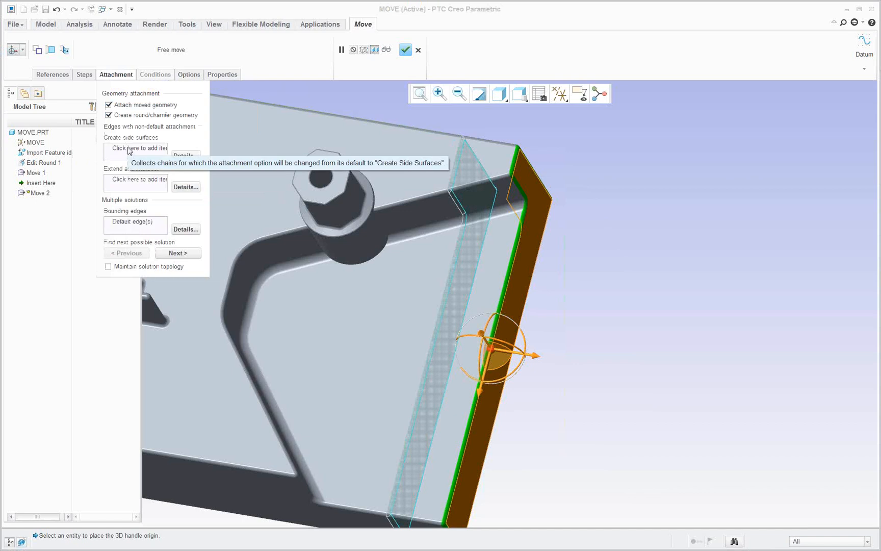
pyautogui.click(109, 105)
pyautogui.click(109, 105)
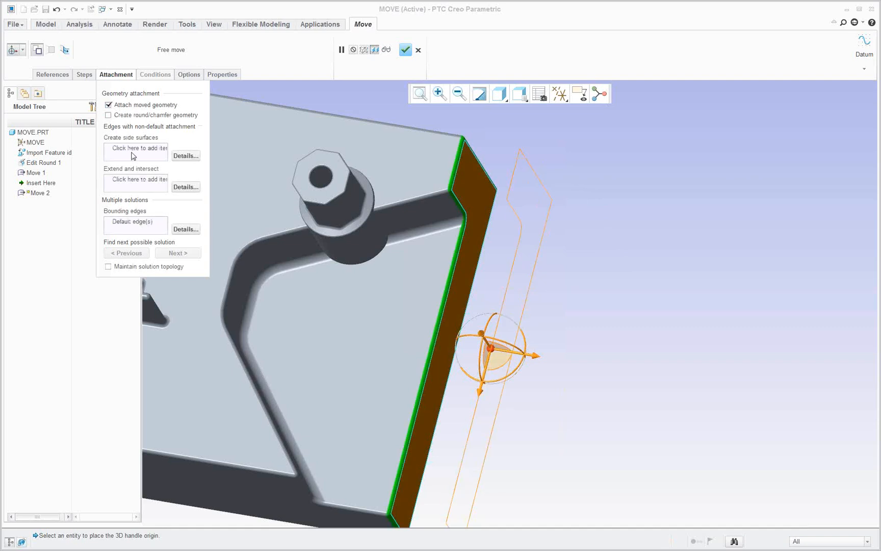
# Try Create side surfaces on the edge where the pocket meets the moved face, shift the face slightly inward, and clear the edge
pyautogui.click(129, 149)
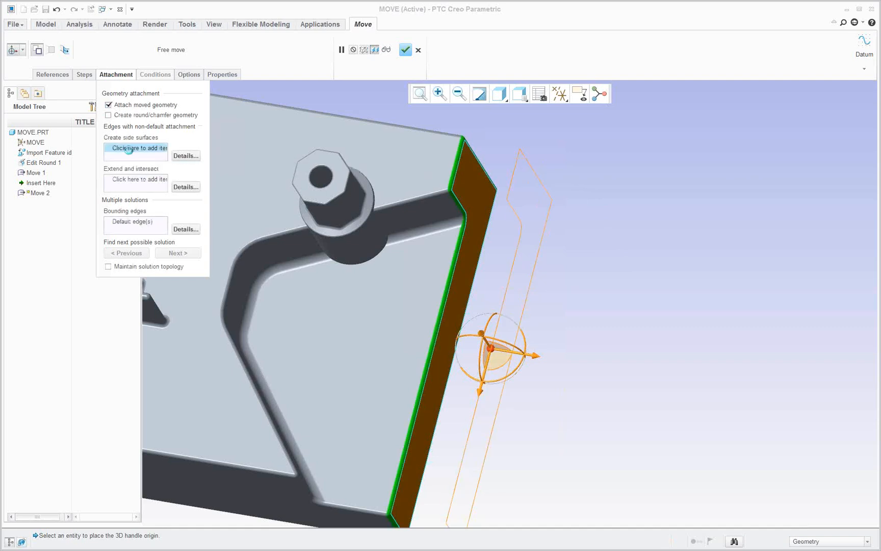
pyautogui.click(458, 201)
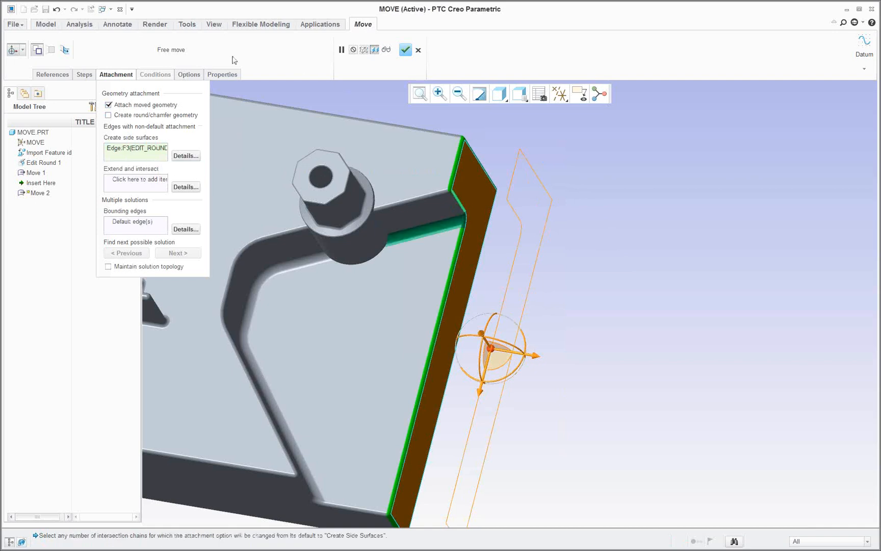
pyautogui.moveTo(507, 355); pyautogui.dragTo(494, 353)
pyautogui.rightClick(123, 153)
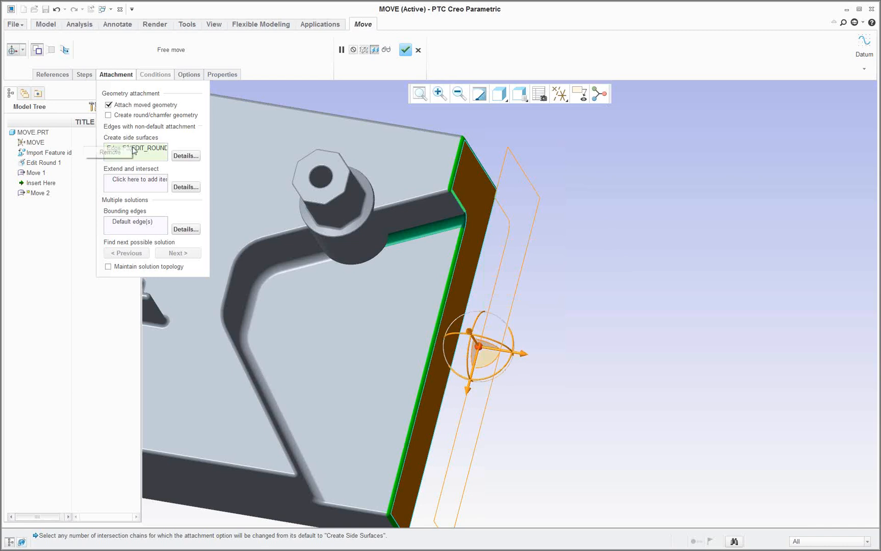
pyautogui.click(121, 153)
# Try the Extend and intersect attachment on the same pocket edge and remove the edge again
pyautogui.click(148, 181)
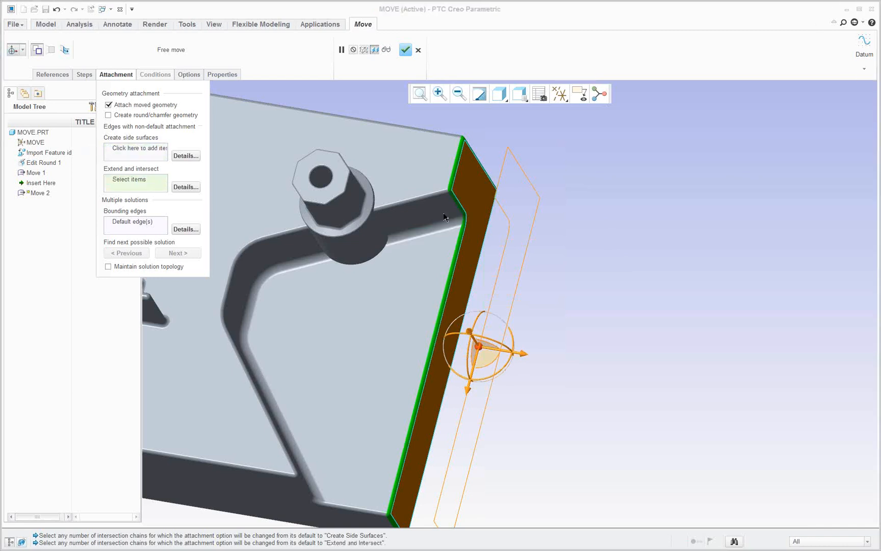
pyautogui.click(460, 200)
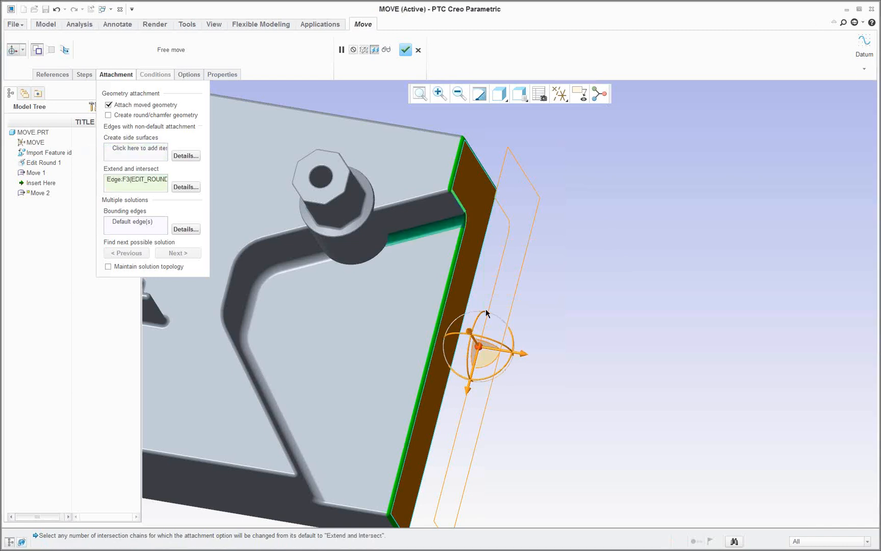
pyautogui.rightClick(139, 178)
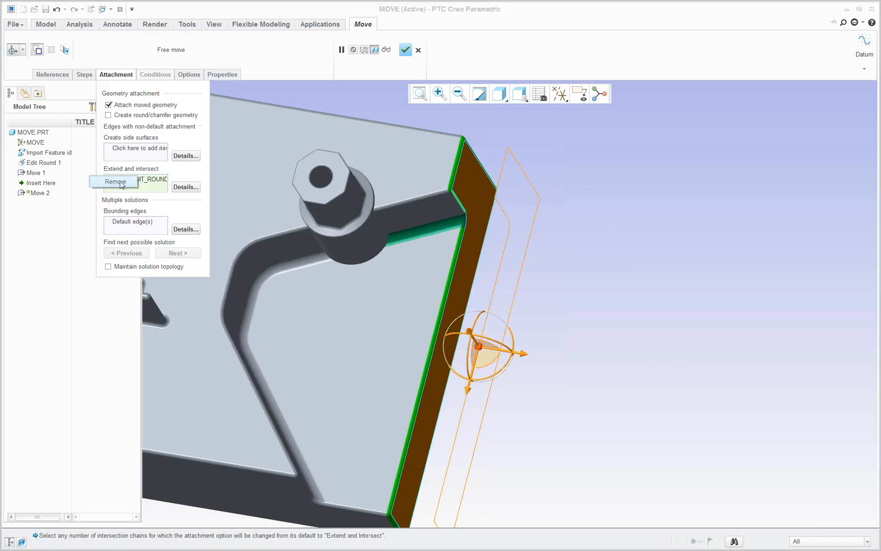
pyautogui.click(123, 185)
# Accept the side face move and choose to create it as a failed feature
pyautogui.click(405, 50)
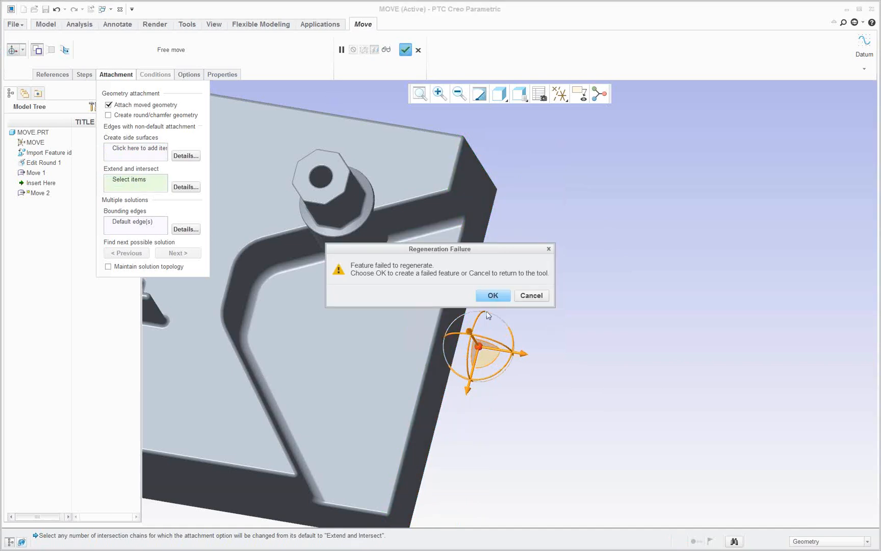
pyautogui.click(493, 295)
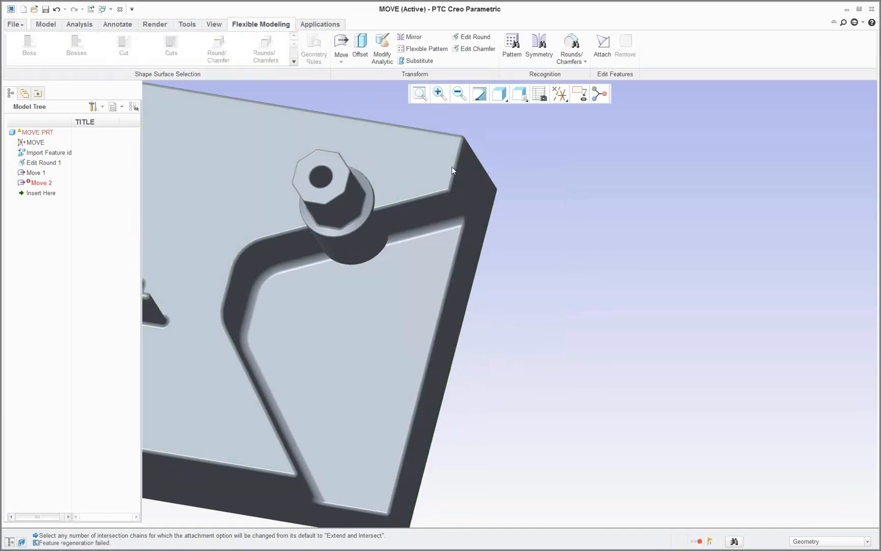
# Start another free Move on the side face that cuts through the pocket and shift it outward to lengthen the block
pyautogui.click(341, 43)
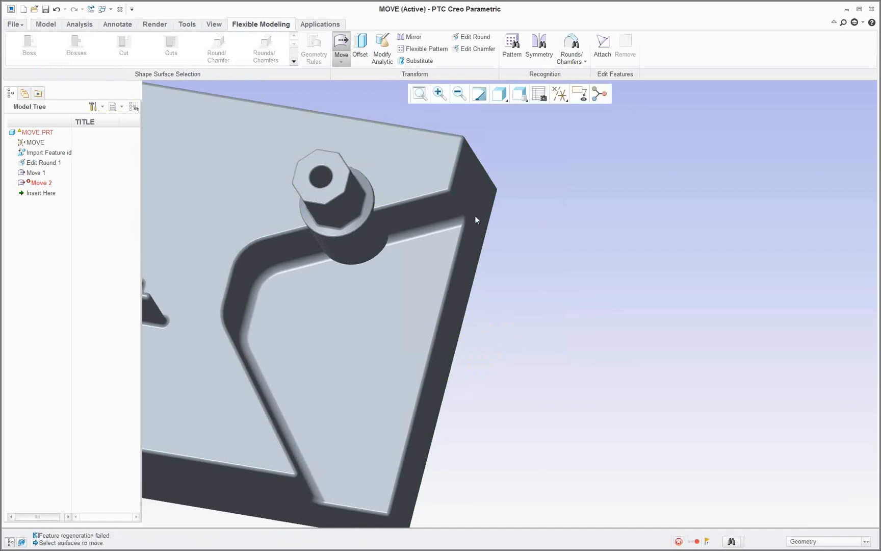
pyautogui.click(440, 338)
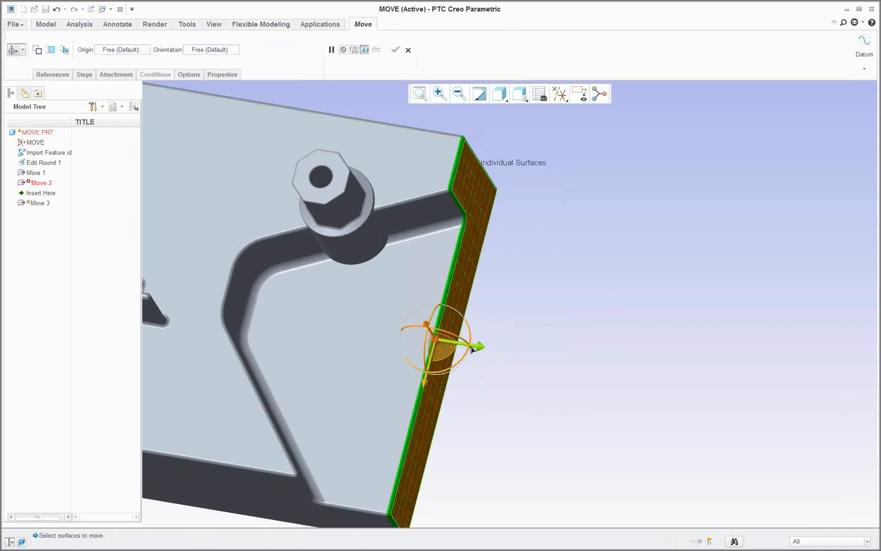
pyautogui.moveTo(494, 351); pyautogui.dragTo(501, 351)
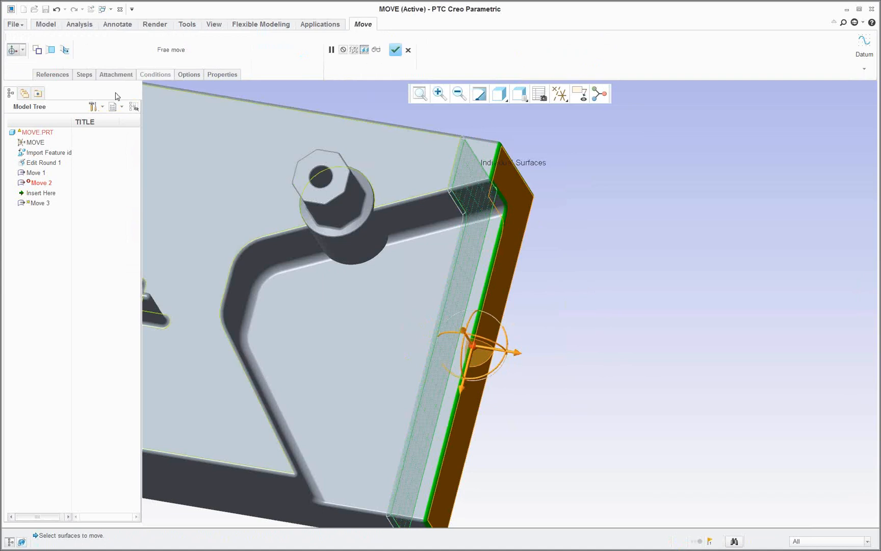
# Try assigning an edge at the pocket's open end to Extend and intersect for the outward move, and remove it from the collector
pyautogui.click(116, 75)
pyautogui.click(124, 180)
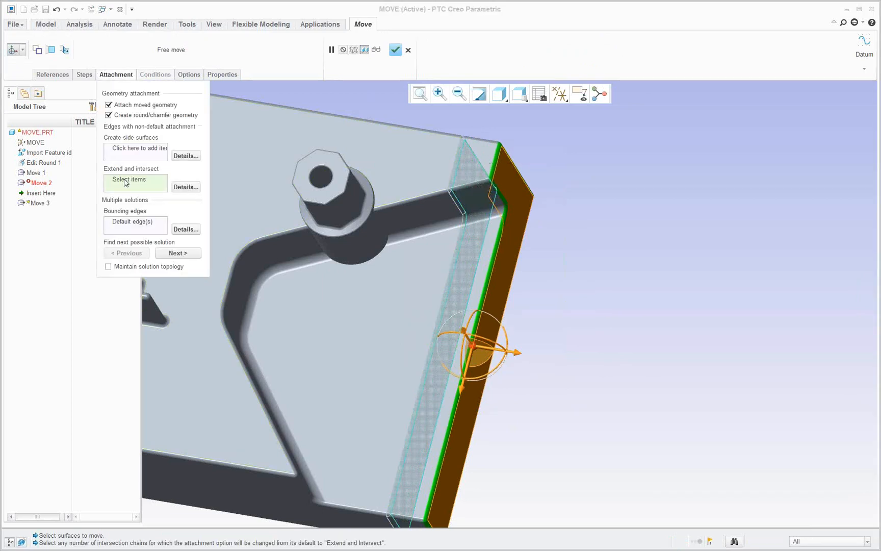
pyautogui.click(458, 200)
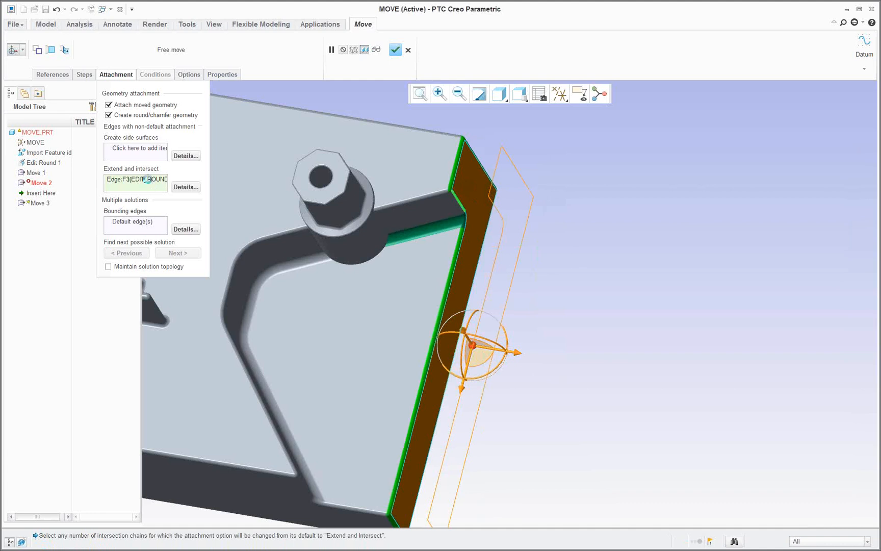
pyautogui.rightClick(147, 180)
pyautogui.click(139, 184)
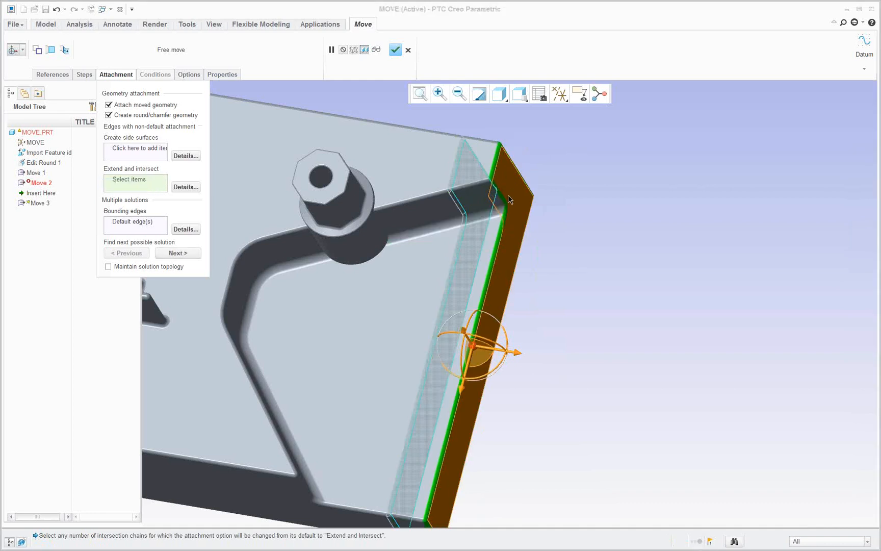
# Inspect from several angles how the pocket meets the outward-moved side face, and accept the move
pyautogui.scroll(-3, 509, 196)
pyautogui.moveTo(474, 187)
pyautogui.mouseDown(button='middle')
pyautogui.moveTo(484, 191)
pyautogui.moveTo(477, 197)
pyautogui.mouseUp(button='middle')
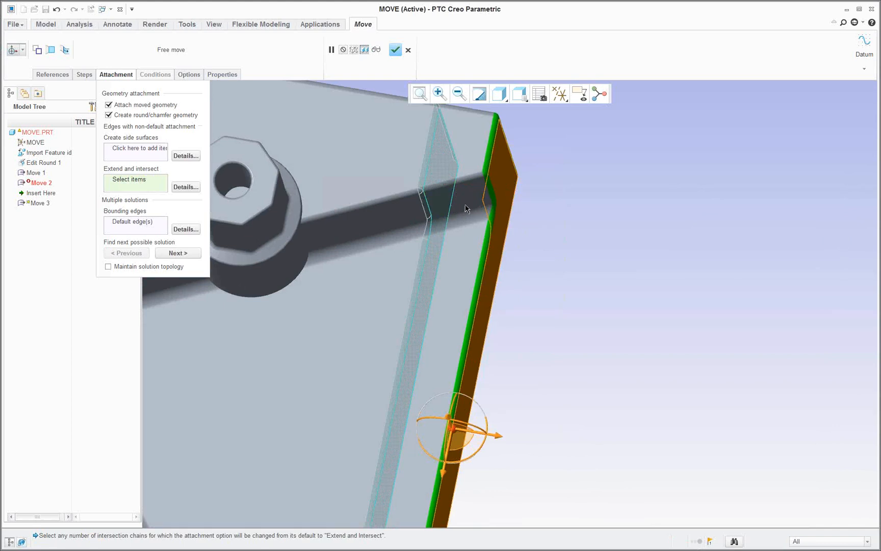
pyautogui.scroll(3, 467, 207)
pyautogui.moveTo(468, 206); pyautogui.dragTo(475, 223, button='middle')
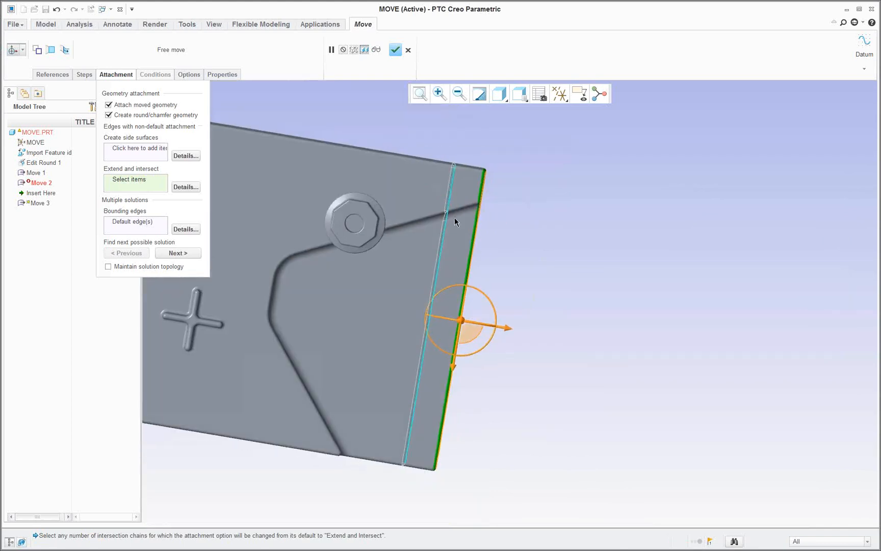
pyautogui.moveTo(496, 266)
pyautogui.mouseDown(button='middle')
pyautogui.moveTo(507, 342)
pyautogui.moveTo(505, 334)
pyautogui.mouseUp(button='middle')
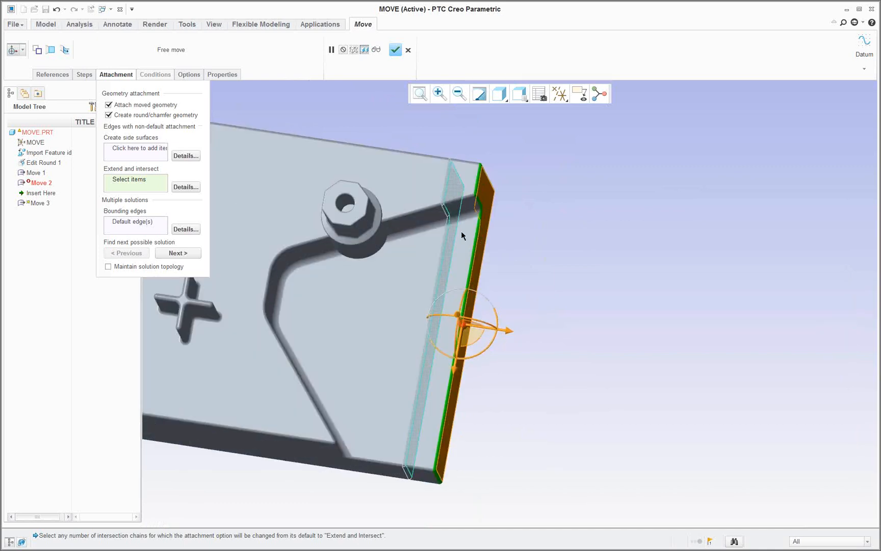
pyautogui.moveTo(457, 215); pyautogui.dragTo(484, 191, button='middle')
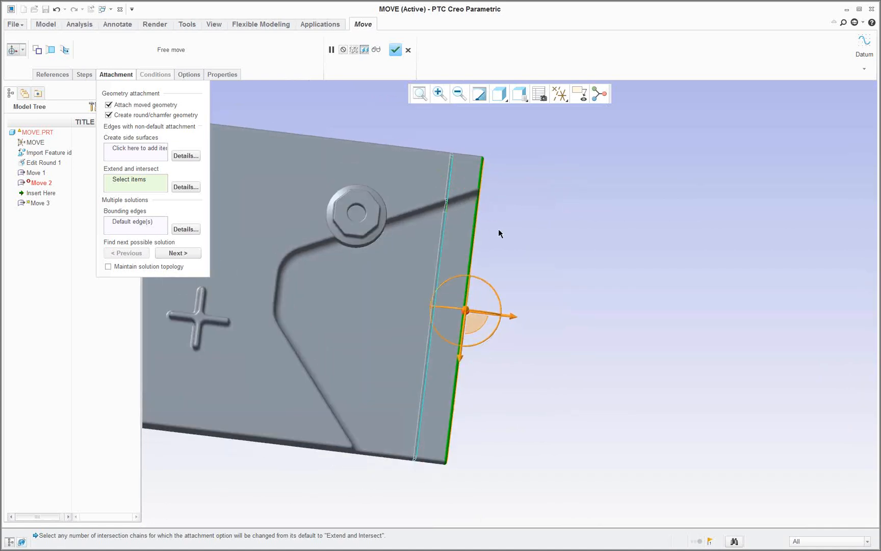
pyautogui.scroll(2, 519, 286)
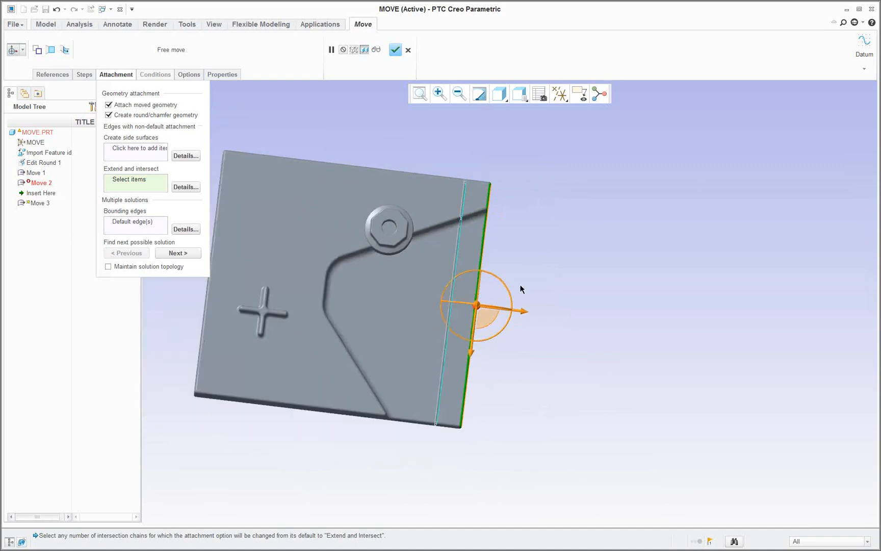
pyautogui.moveTo(520, 286); pyautogui.dragTo(499, 270, button='middle')
pyautogui.scroll(-1, 471, 295)
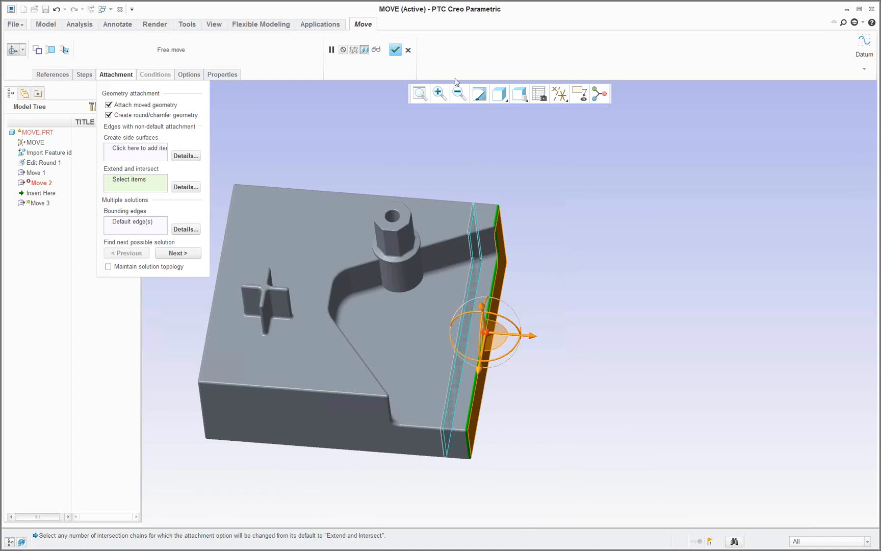
pyautogui.click(396, 50)
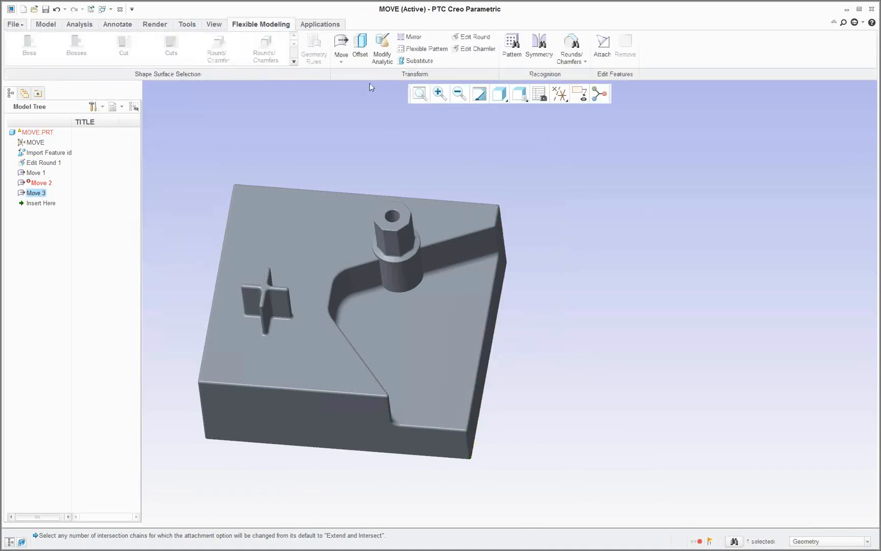
# Enlarge the radius of the hole in the polygonal boss freehand with Modify Analytic, and accept the change
pyautogui.click(345, 58)
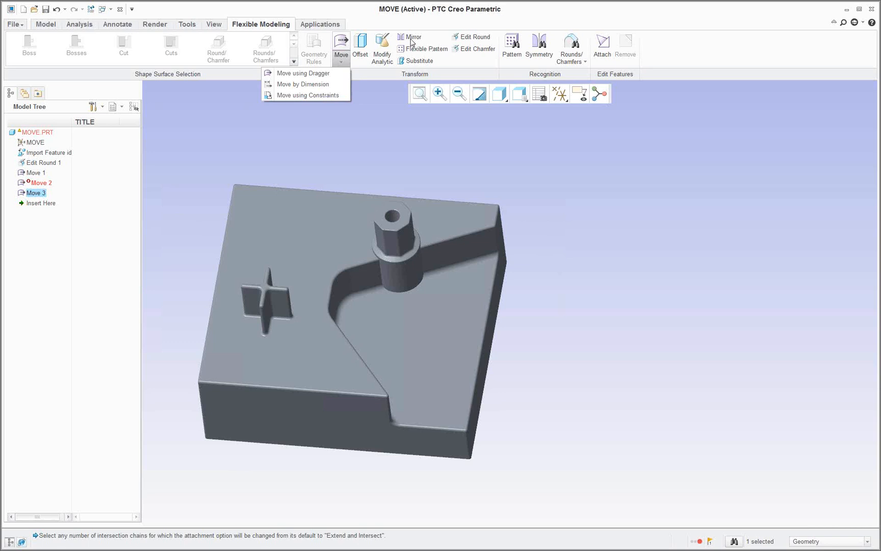
pyautogui.click(384, 56)
pyautogui.click(384, 56)
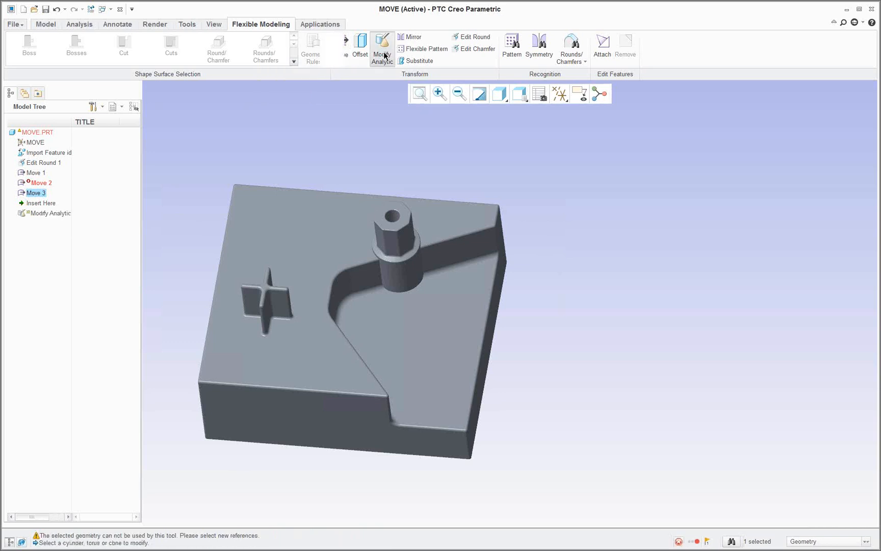
pyautogui.scroll(-3, 394, 237)
pyautogui.click(391, 204)
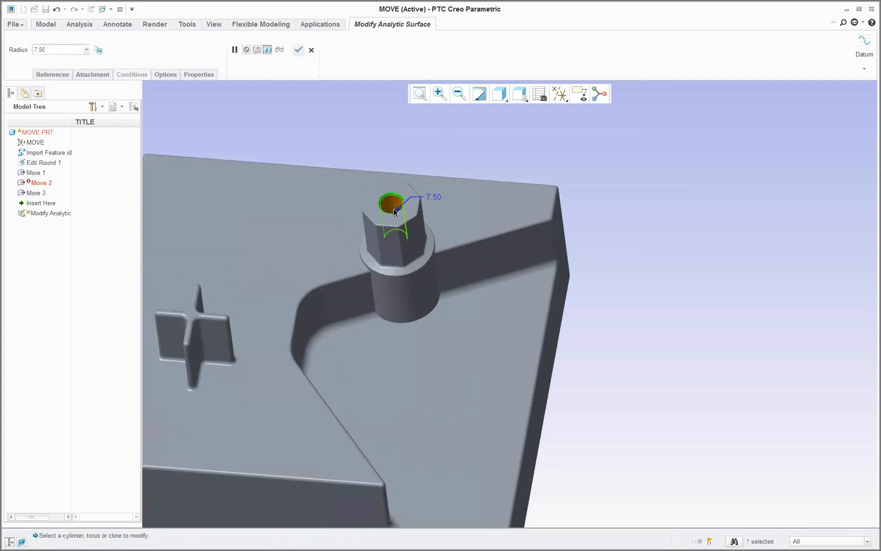
pyautogui.scroll(-3, 436, 191)
pyautogui.moveTo(403, 202); pyautogui.dragTo(440, 225)
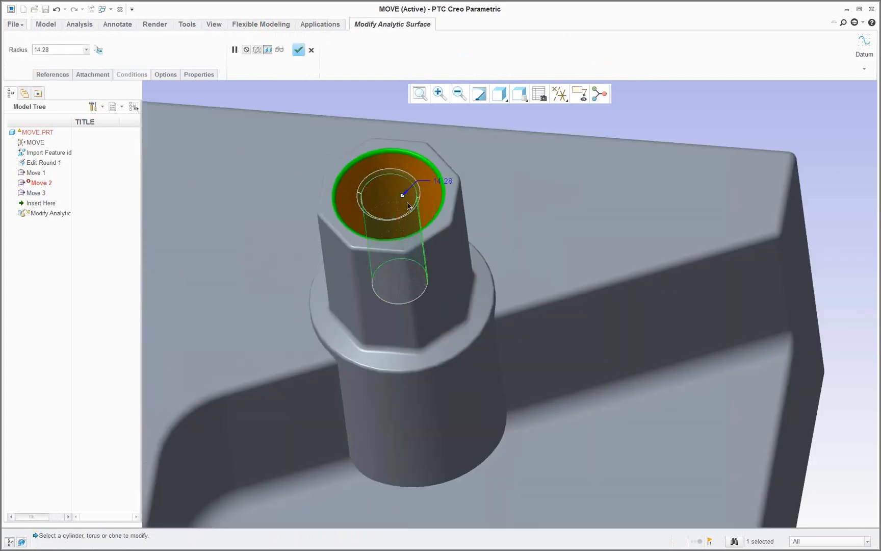
pyautogui.moveTo(403, 194)
pyautogui.mouseDown()
pyautogui.moveTo(400, 208)
pyautogui.moveTo(408, 196)
pyautogui.moveTo(402, 200)
pyautogui.mouseUp()
pyautogui.click(299, 52)
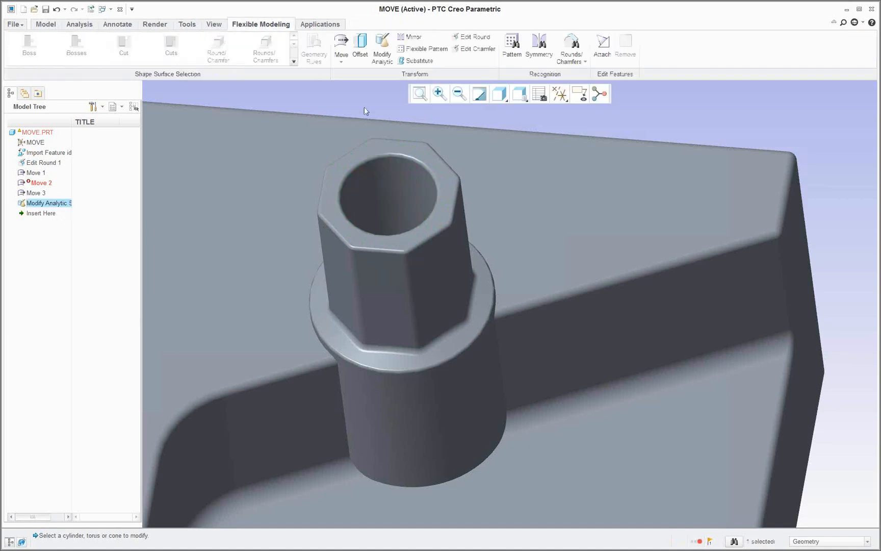
pyautogui.scroll(2, 404, 225)
pyautogui.scroll(1, 404, 224)
pyautogui.moveTo(406, 224); pyautogui.dragTo(408, 234, button='middle')
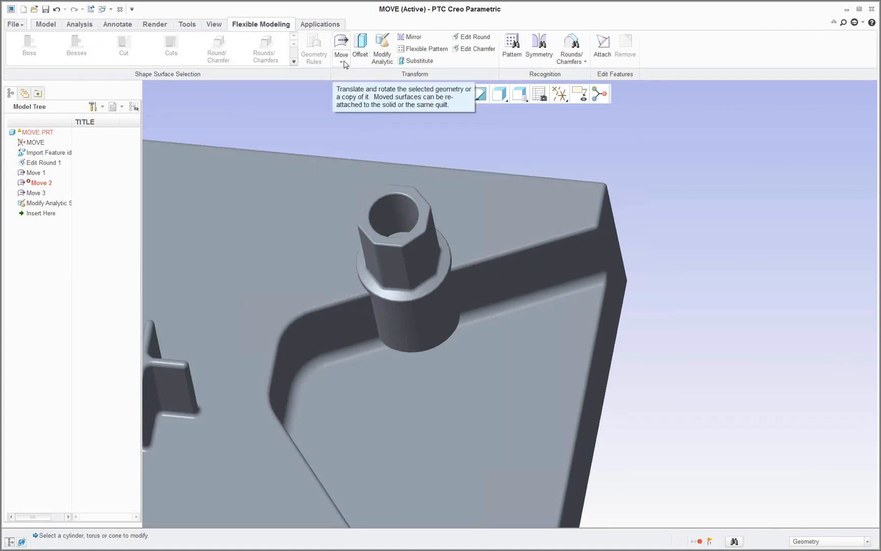
pyautogui.scroll(3, 422, 274)
pyautogui.moveTo(421, 287); pyautogui.dragTo(432, 277, button='middle')
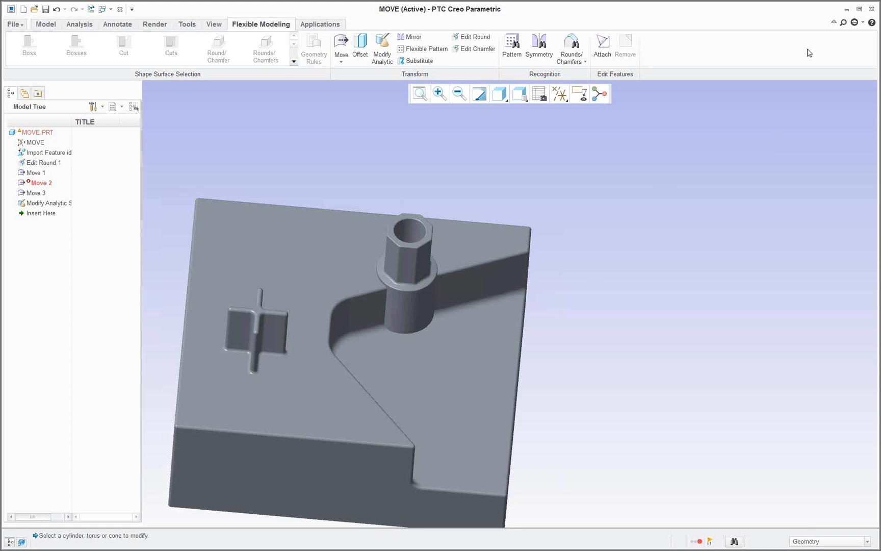
# Clear away the open move, substitute and geometry rules part windows, and restore the empty base window to a smaller size on the desktop
pyautogui.click(848, 11)
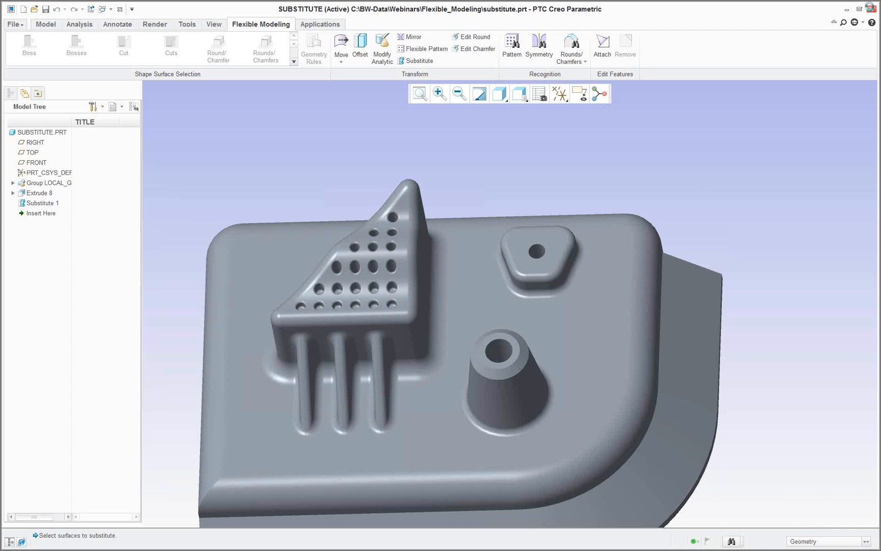
pyautogui.click(871, 8)
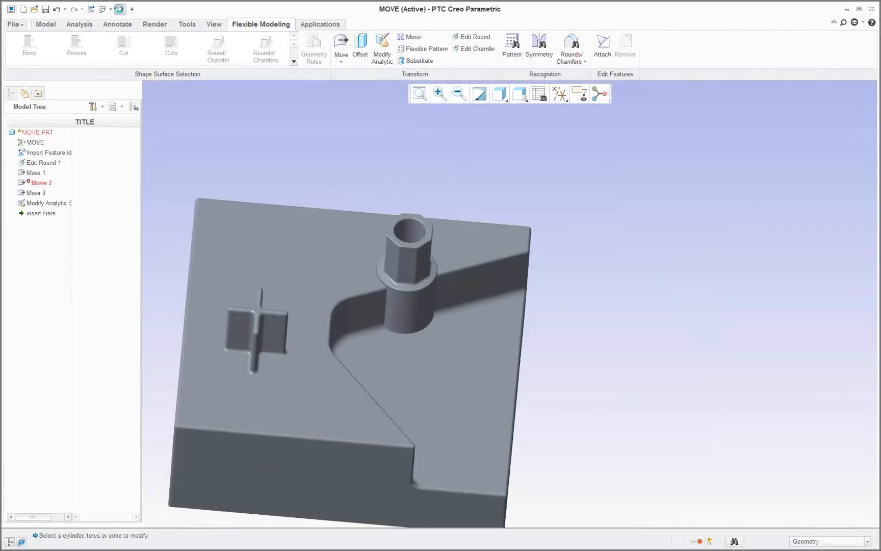
pyautogui.click(871, 9)
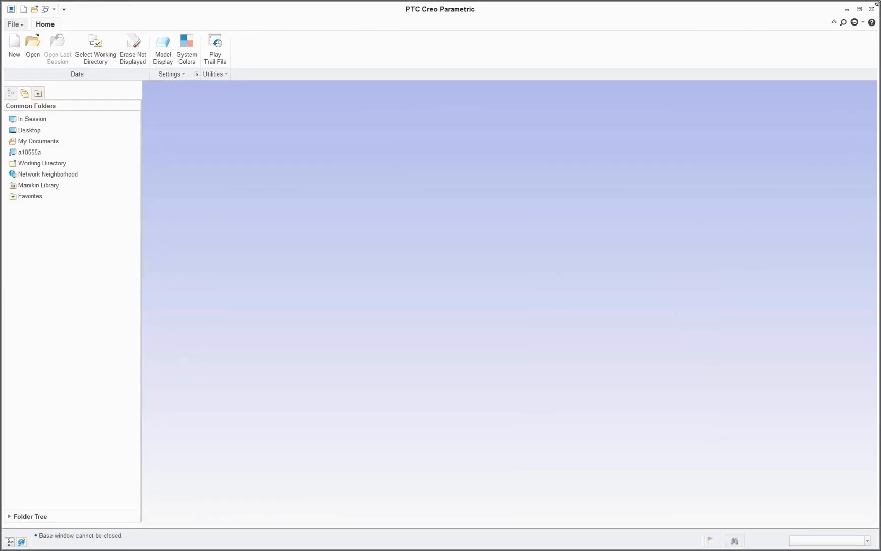
pyautogui.click(859, 9)
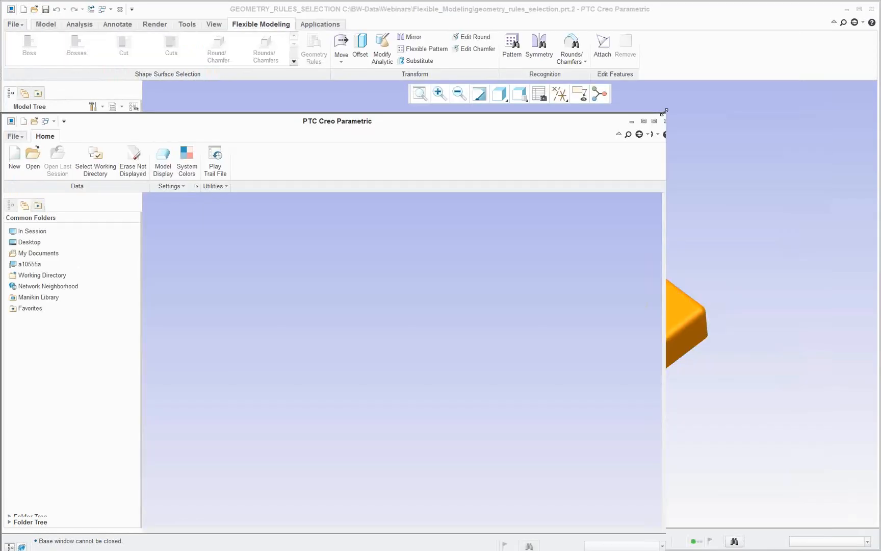
pyautogui.click(871, 8)
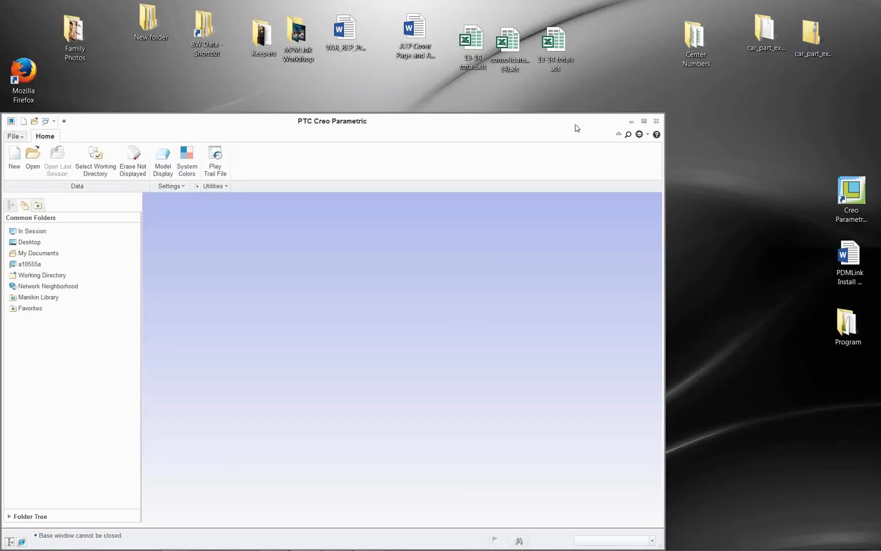
pyautogui.moveTo(577, 128); pyautogui.dragTo(591, 103)
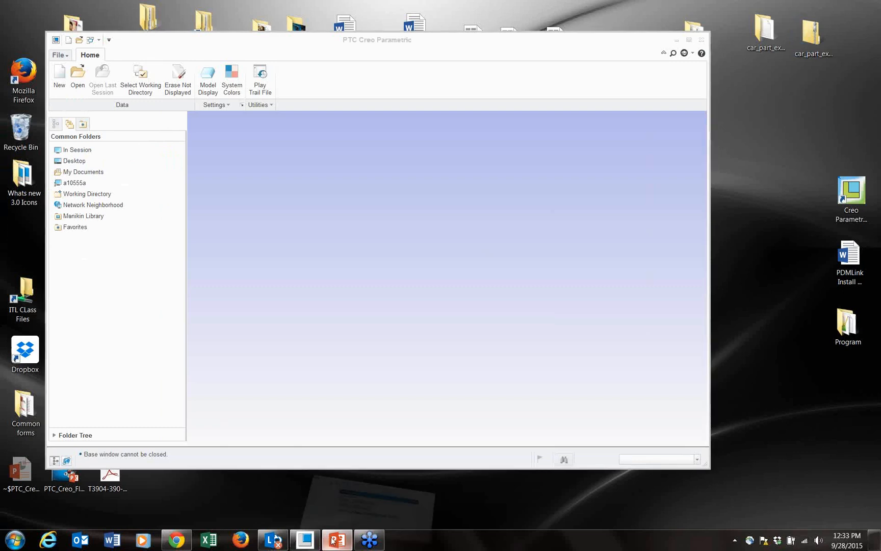
# Switch to PTC_Creo_Flex_Modeling.pptx in PowerPoint, present the contact details on slide 15 full screen, and end the show
pyautogui.click(334, 540)
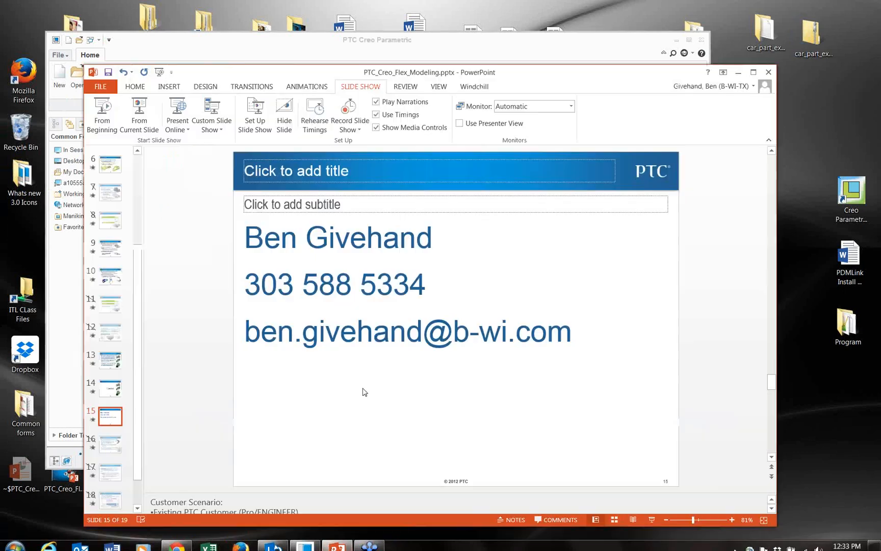
pyautogui.click(135, 121)
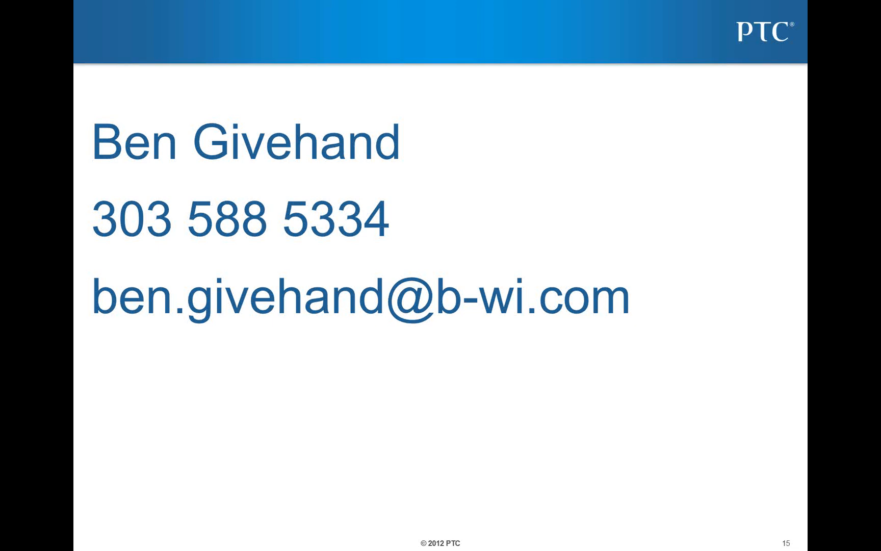
pyautogui.press('Escape')
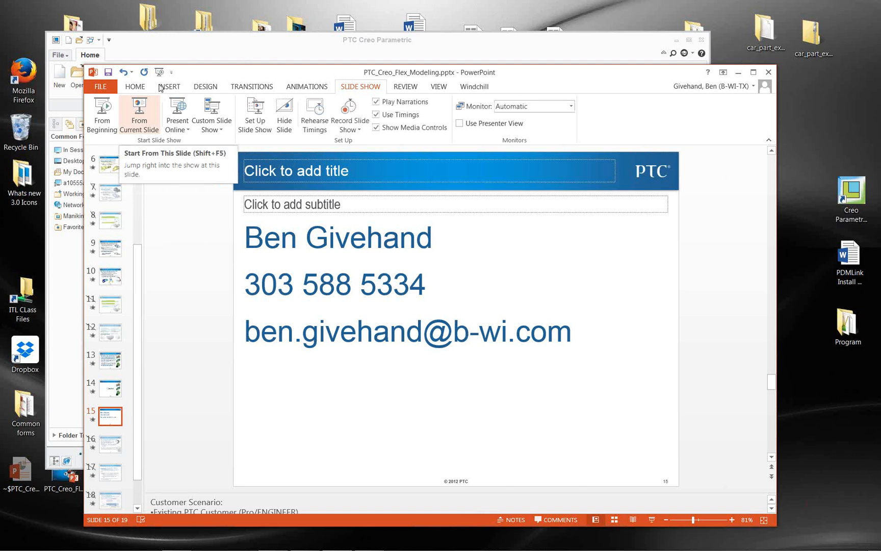
pyautogui.click(874, 24)
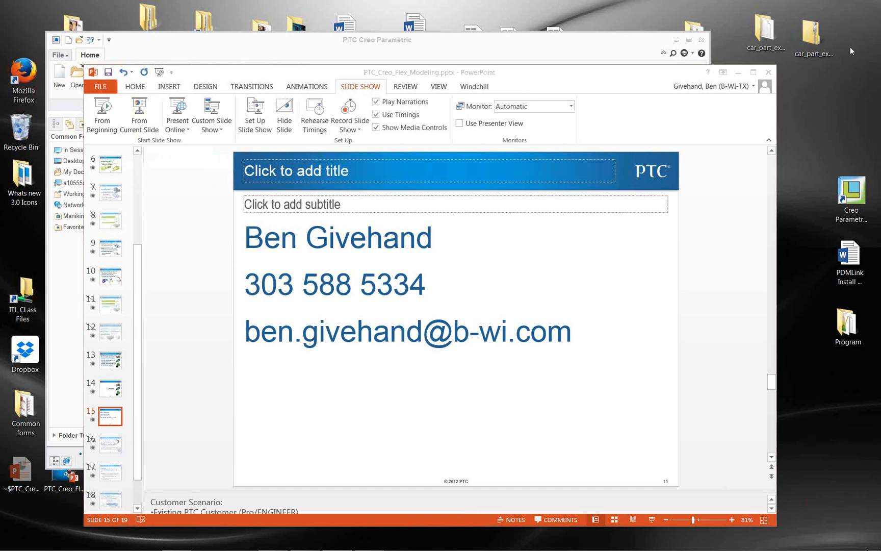
pyautogui.click(807, 347)
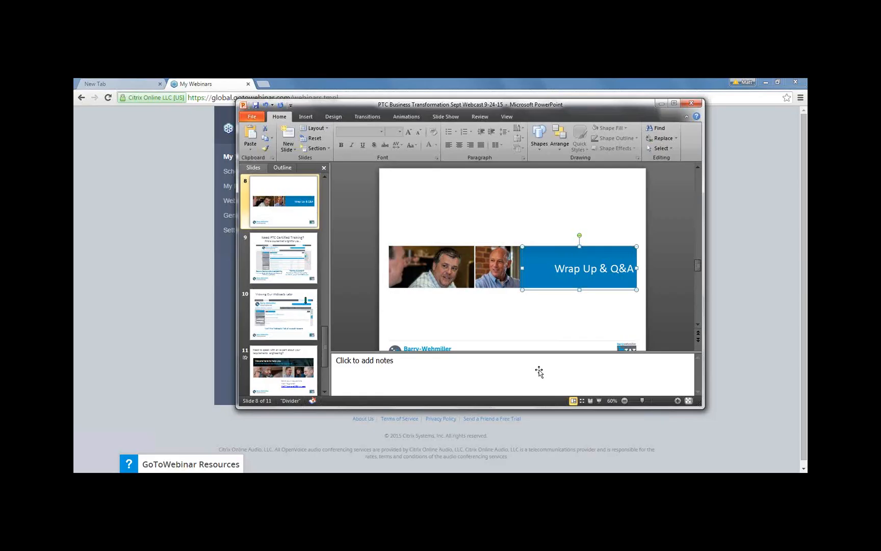
# Present the webcast deck from the Wrap Up & Q&A slide and advance to the PTC Certified Training slide
pyautogui.click(600, 401)
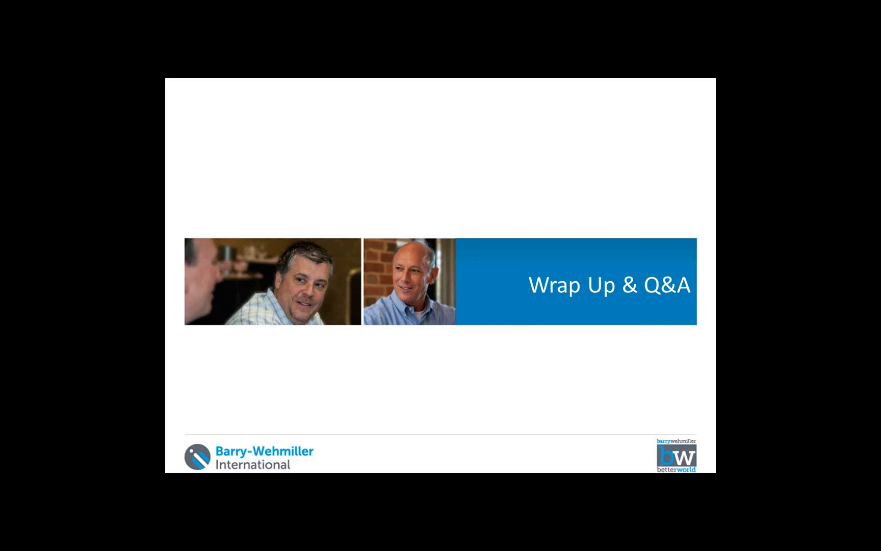
pyautogui.press('Right')
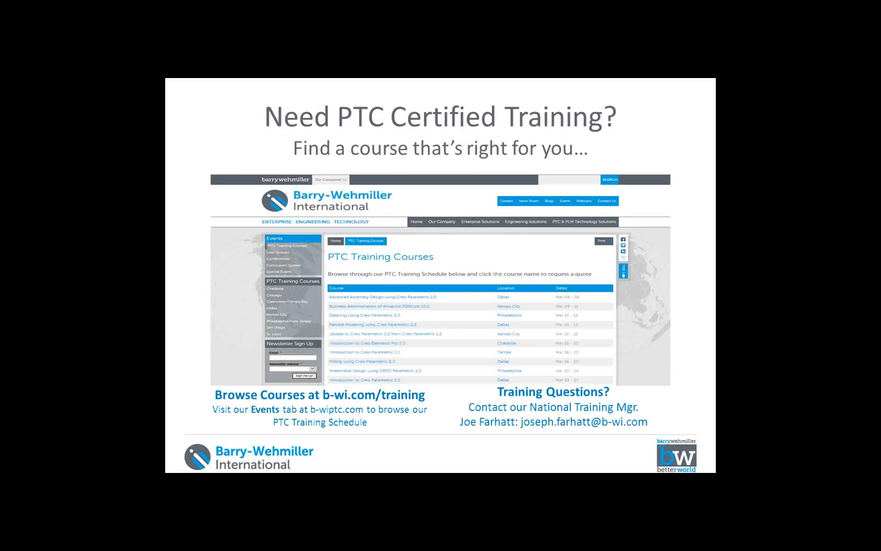